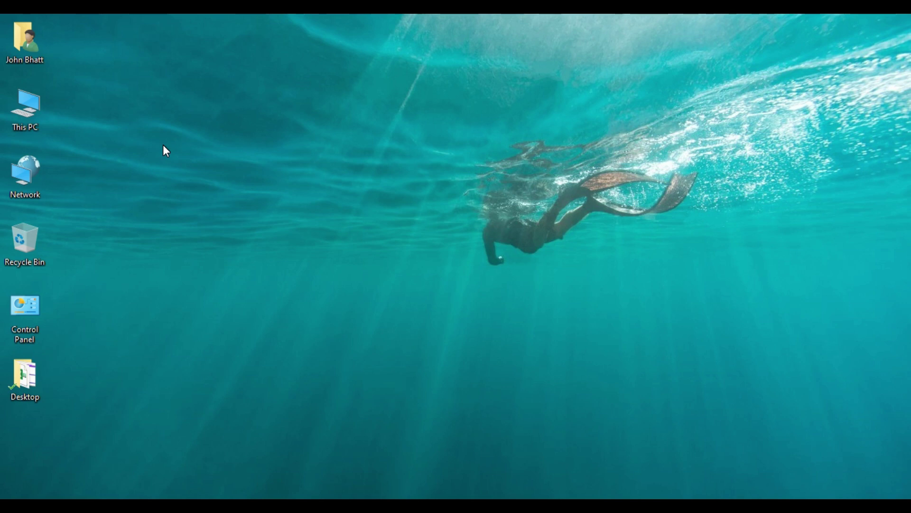
Launch Excel from the Run box with 'excel', open a blank workbook, then close Excel.
{"action": "key", "text": "super+r"}
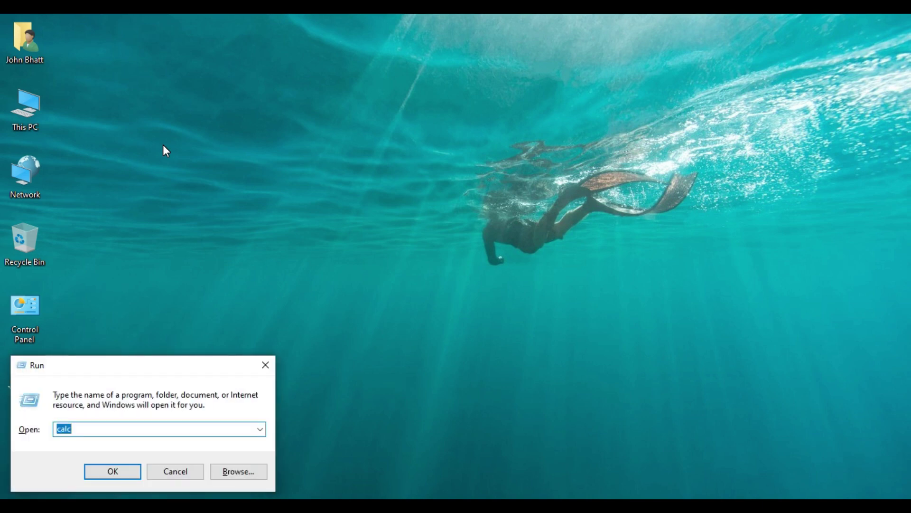
{"action": "mouse_move", "coordinate": [102, 363]}
{"action": "left_mouse_down"}
{"action": "mouse_move", "coordinate": [263, 255]}
{"action": "mouse_move", "coordinate": [246, 211]}
{"action": "left_mouse_up"}
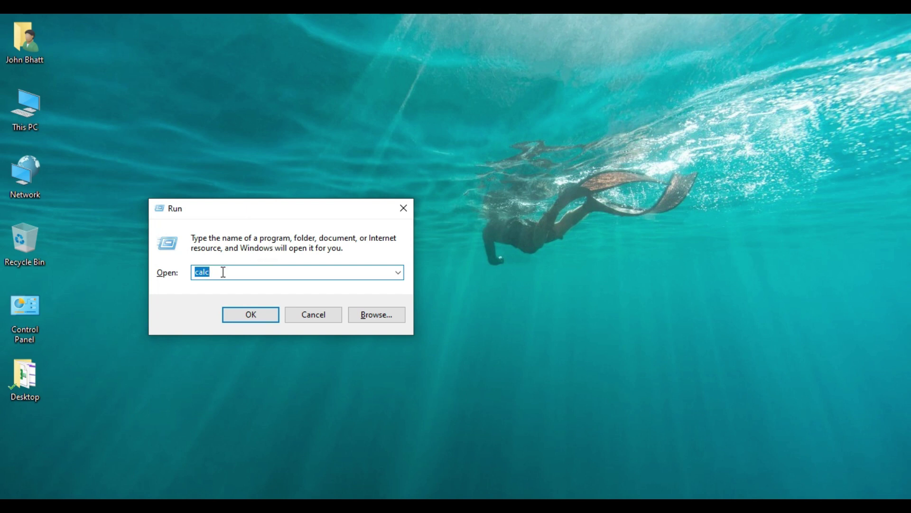
{"action": "type", "text": "excel"}
{"action": "double_click", "coordinate": [230, 275]}
{"action": "left_click", "coordinate": [230, 275]}
{"action": "double_click", "coordinate": [205, 272]}
{"action": "left_click", "coordinate": [243, 313]}
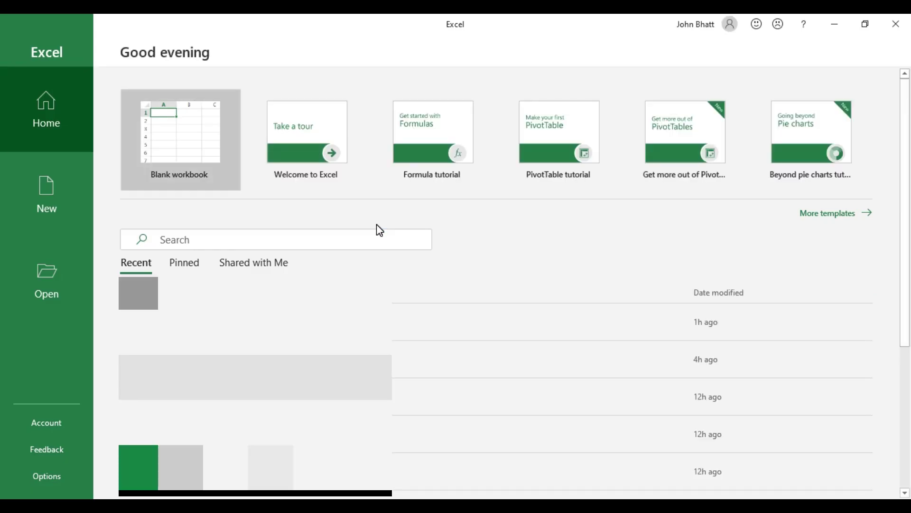
{"action": "left_click", "coordinate": [174, 133]}
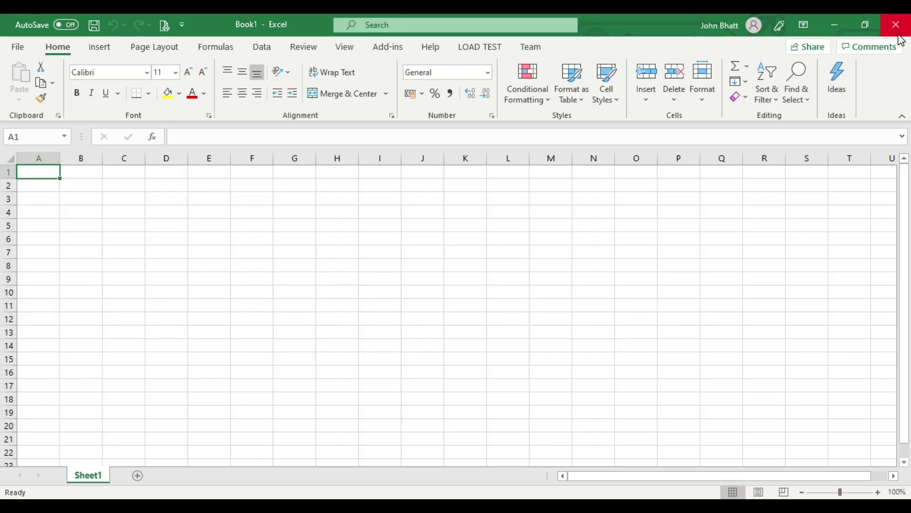
{"action": "left_click", "coordinate": [896, 24]}
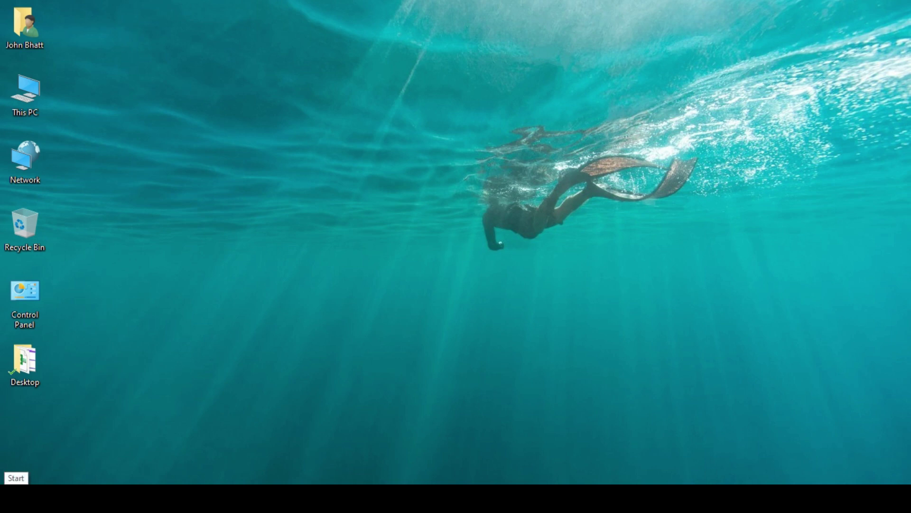
Relaunch Excel by searching 'excel' from the Start menu.
{"action": "left_click", "coordinate": [11, 498]}
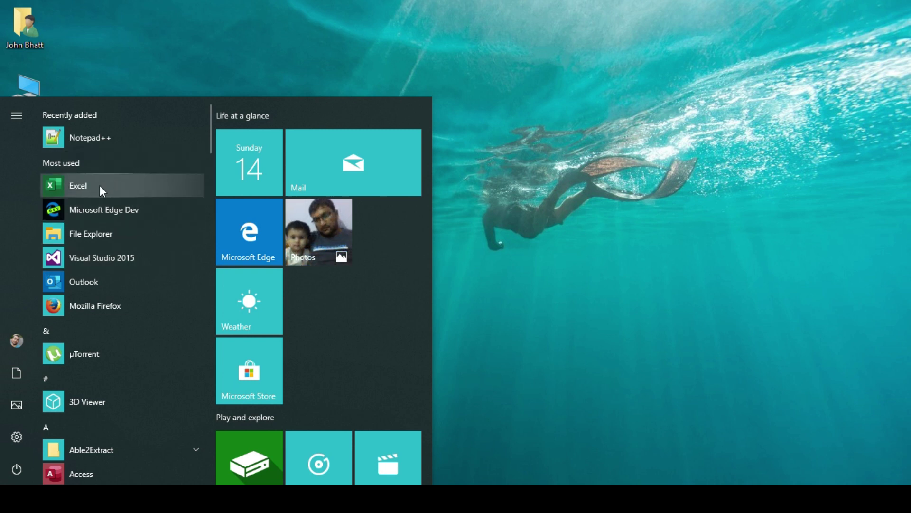
{"action": "mouse_move", "coordinate": [289, 337]}
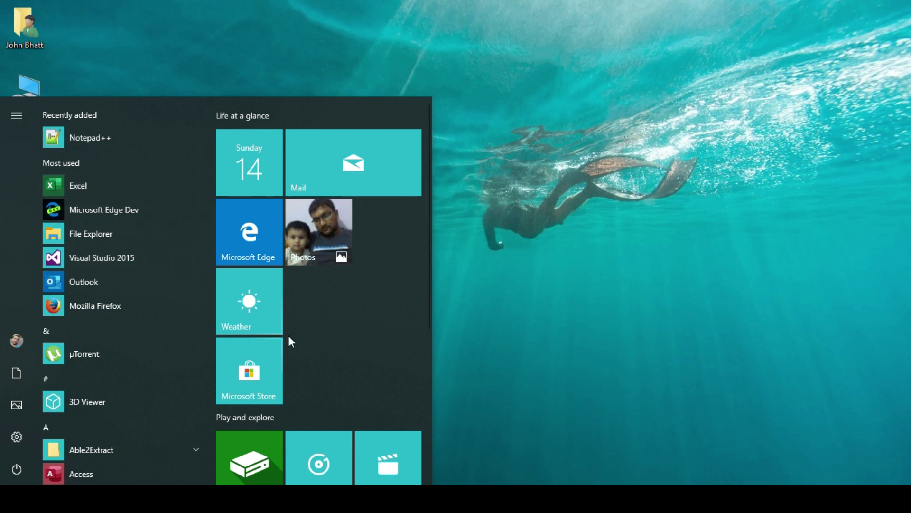
{"action": "key", "text": "Escape"}
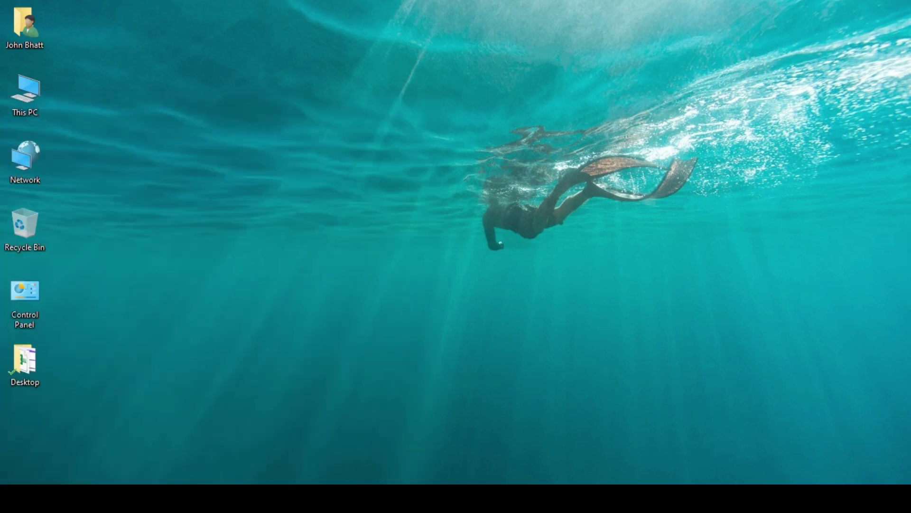
{"action": "key", "text": "super"}
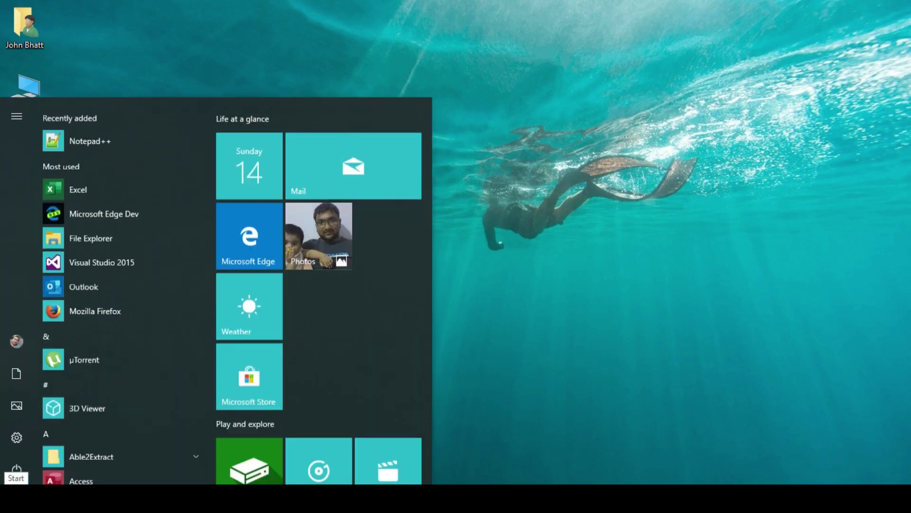
{"action": "type", "text": "excel"}
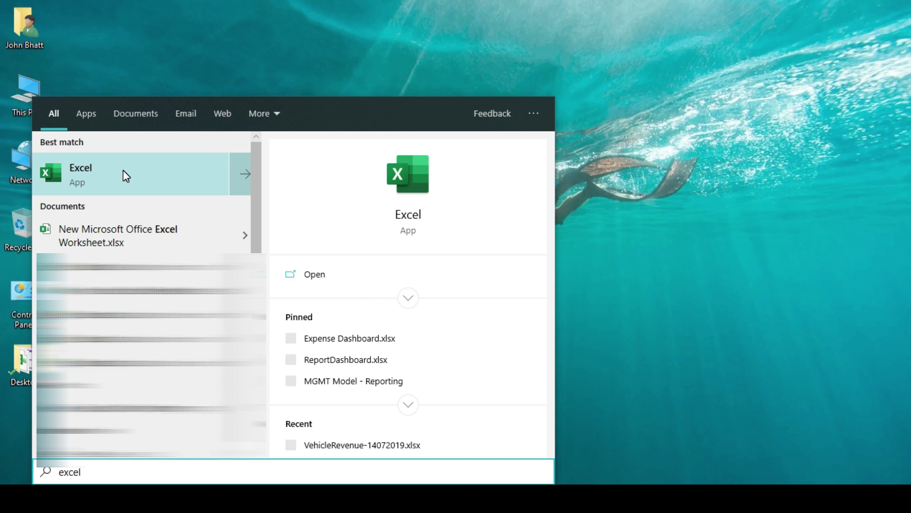
{"action": "left_click", "coordinate": [170, 172]}
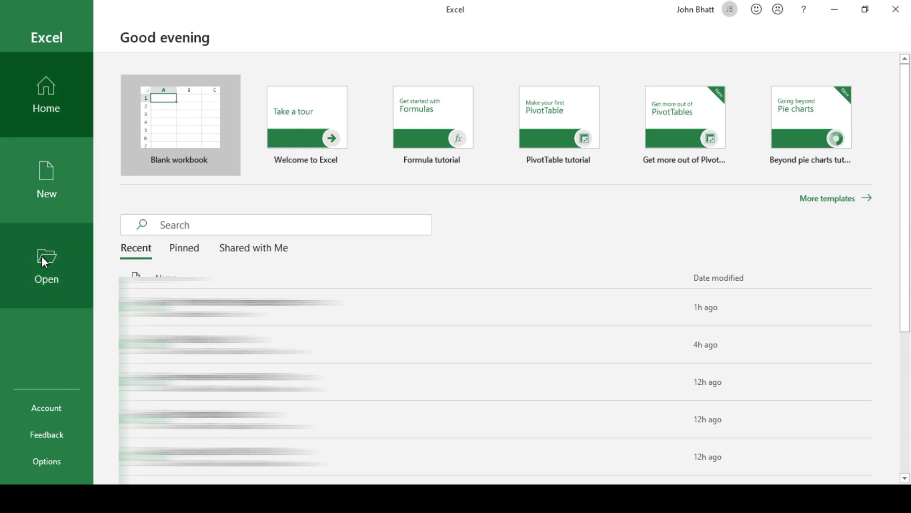
Browse the New templates gallery and create a blank workbook, Book1.
{"action": "left_click", "coordinate": [42, 174]}
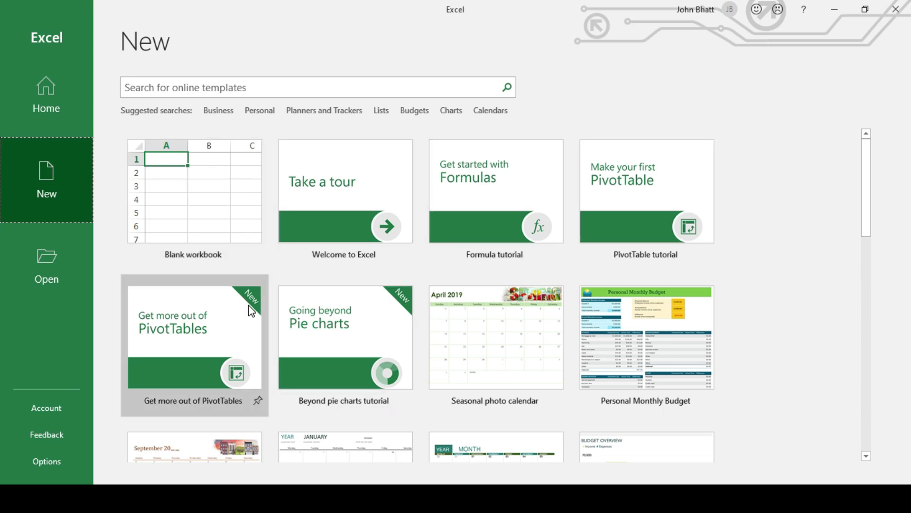
{"action": "left_click_drag", "start_coordinate": [864, 174], "coordinate": [866, 201]}
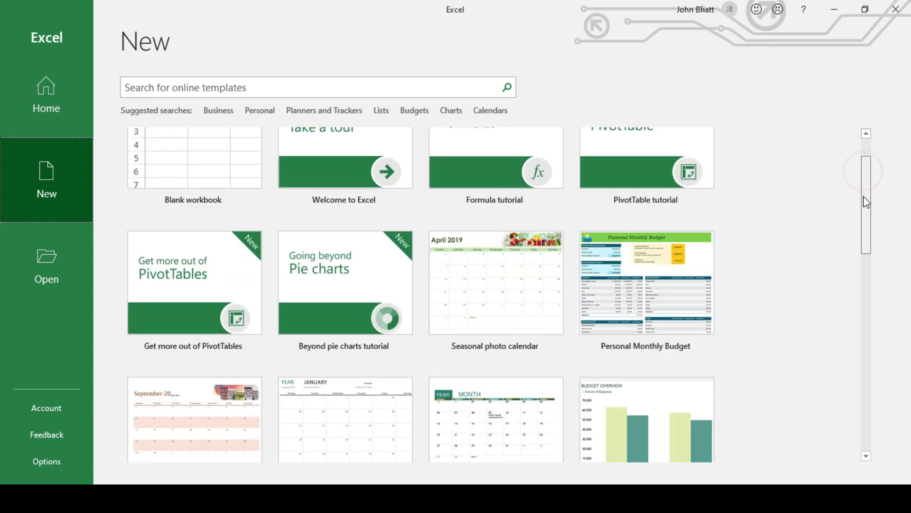
{"action": "scroll", "coordinate": [866, 201], "scroll_direction": "down", "scroll_amount": 5}
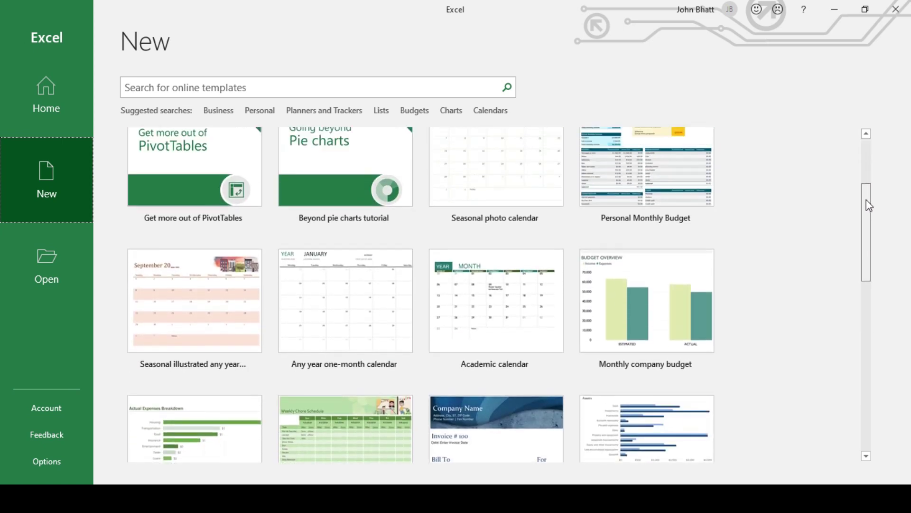
{"action": "scroll", "coordinate": [868, 199], "scroll_direction": "up", "scroll_amount": 5}
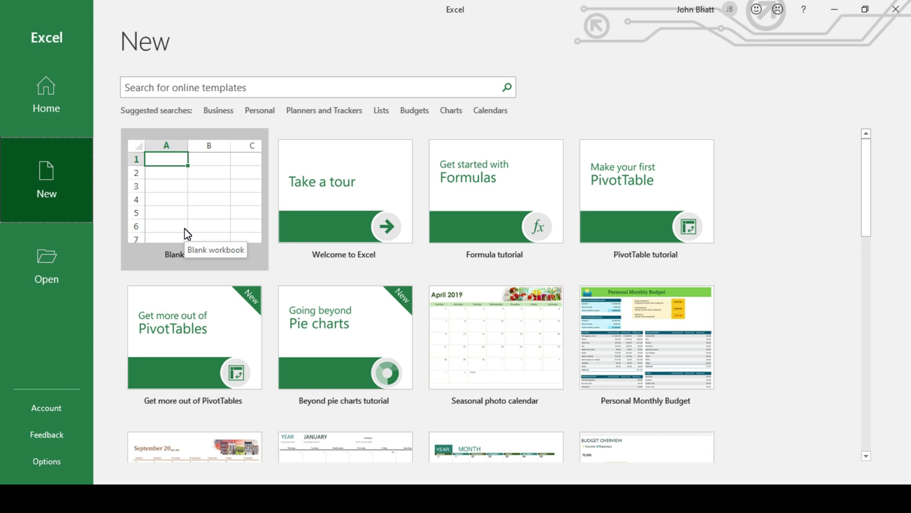
{"action": "left_click", "coordinate": [227, 184]}
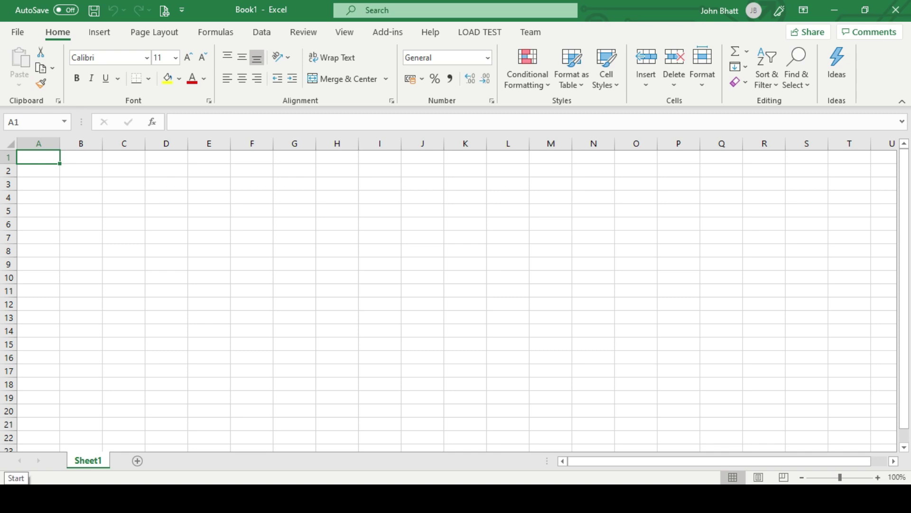
{"action": "left_click", "coordinate": [12, 499]}
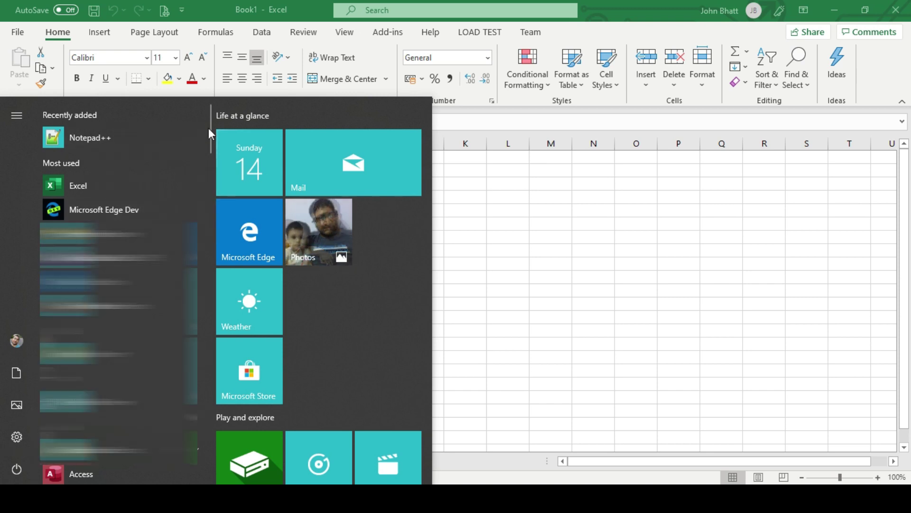
{"action": "left_click_drag", "start_coordinate": [209, 126], "coordinate": [211, 287]}
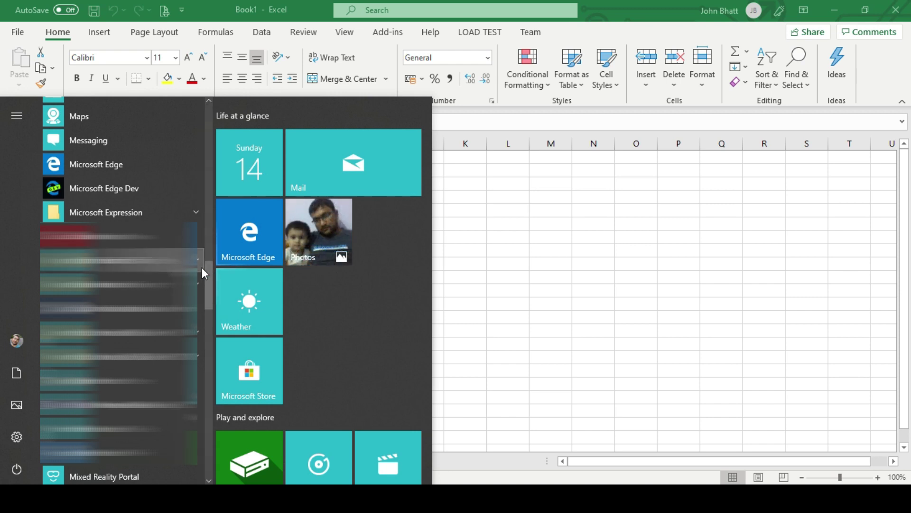
{"action": "left_click_drag", "start_coordinate": [210, 289], "coordinate": [209, 317]}
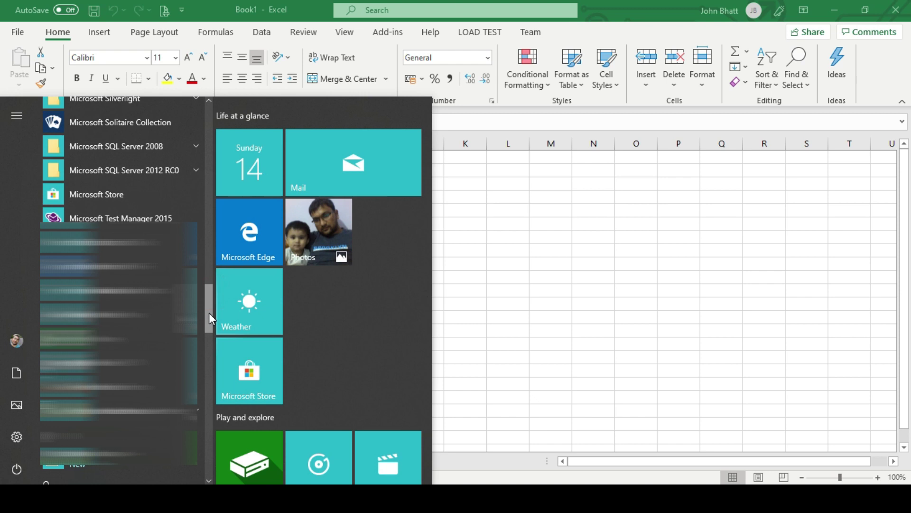
{"action": "left_click", "coordinate": [470, 308]}
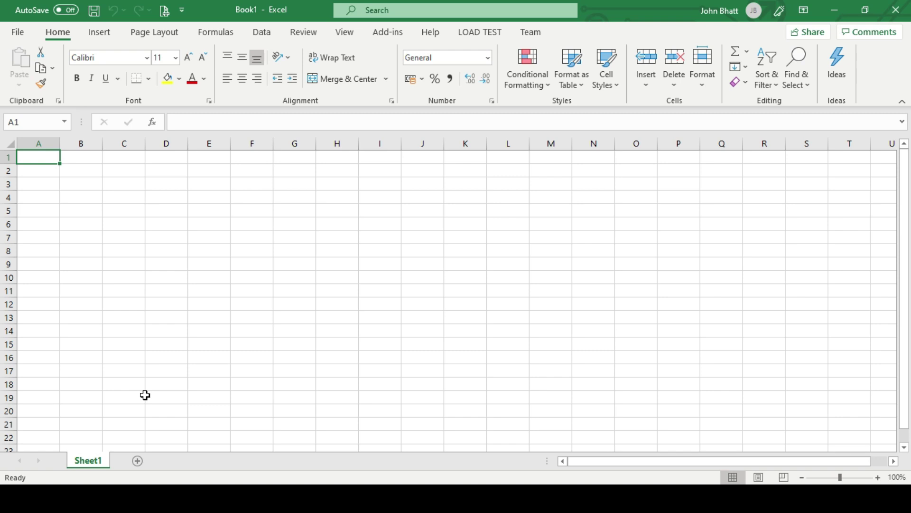
Select cells C12, A1, D4 and finally F6 in turn, then switch to the Insert tab.
{"action": "left_click", "coordinate": [135, 302]}
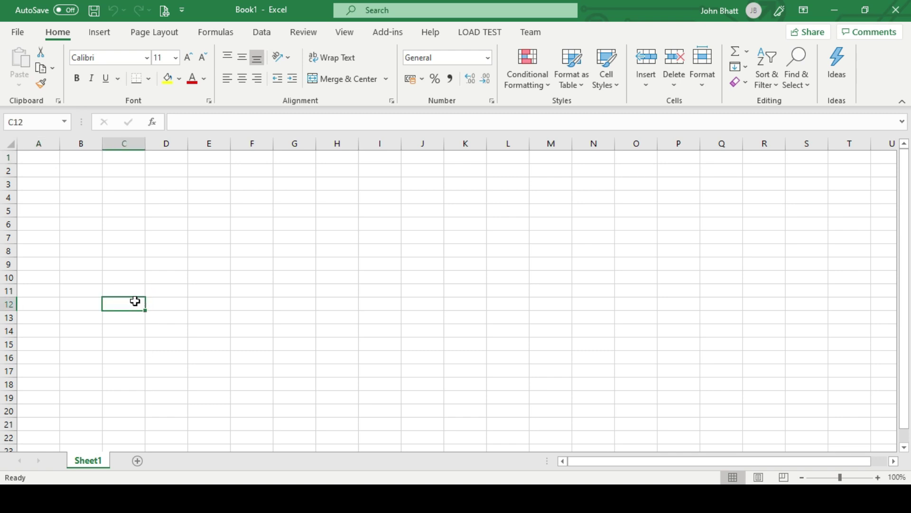
{"action": "left_click", "coordinate": [79, 174]}
{"action": "left_click", "coordinate": [33, 163]}
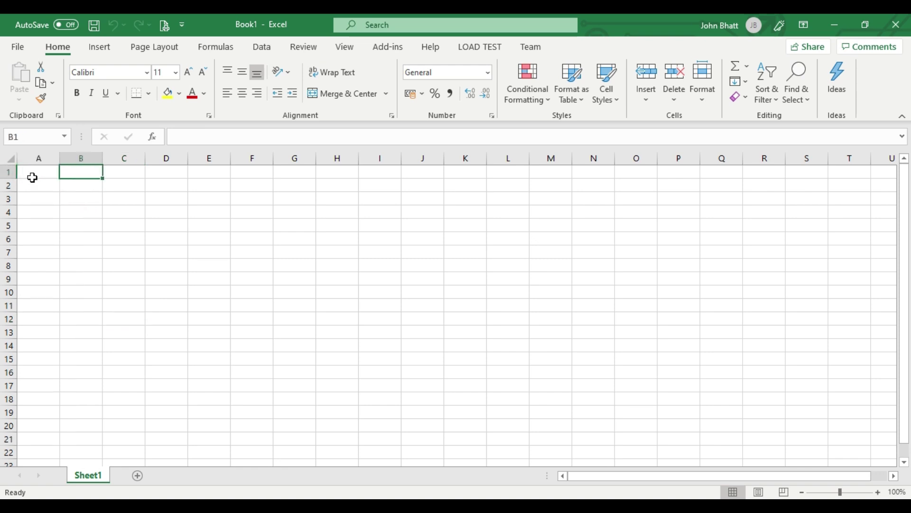
{"action": "left_click", "coordinate": [182, 215]}
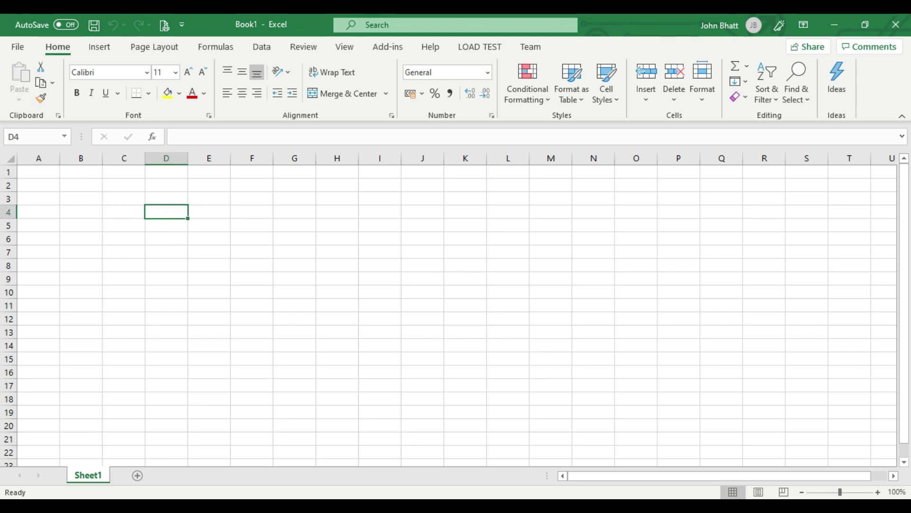
{"action": "left_click", "coordinate": [266, 242]}
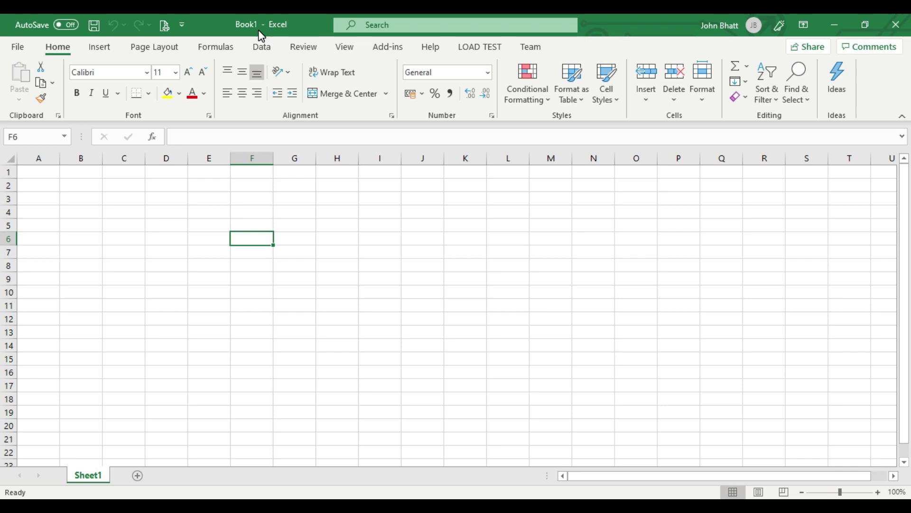
{"action": "left_click", "coordinate": [244, 28]}
Tour the Insert, Page Layout, Formulas, Data, Review, View, Add-ins and Help tabs.
{"action": "left_click", "coordinate": [105, 56]}
{"action": "left_click", "coordinate": [97, 55]}
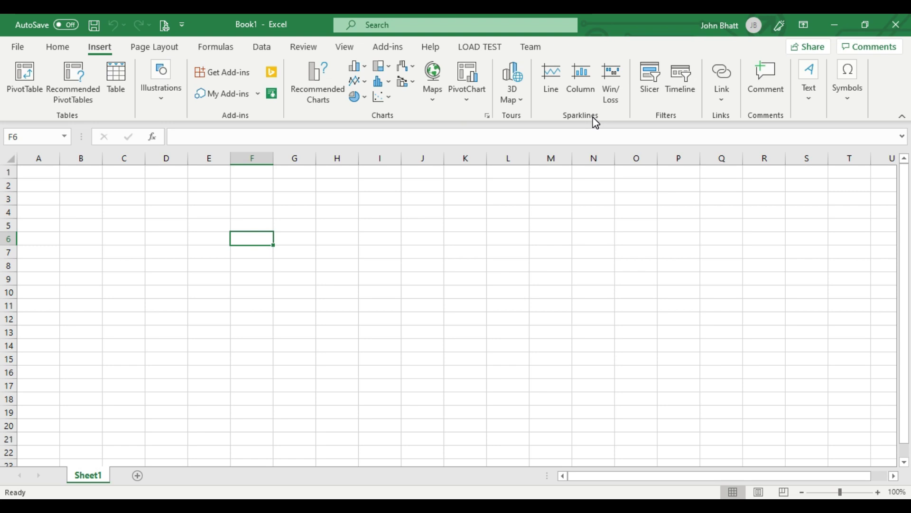
{"action": "left_click", "coordinate": [148, 50]}
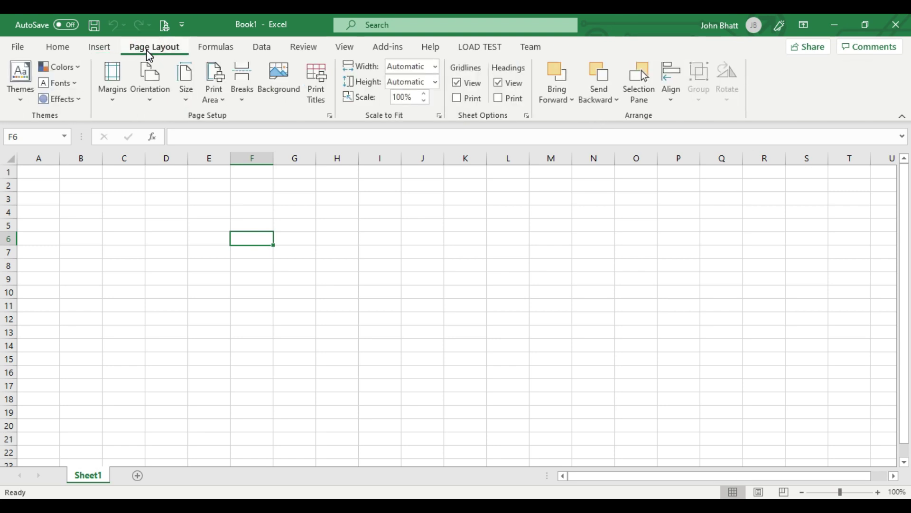
{"action": "left_click", "coordinate": [218, 51]}
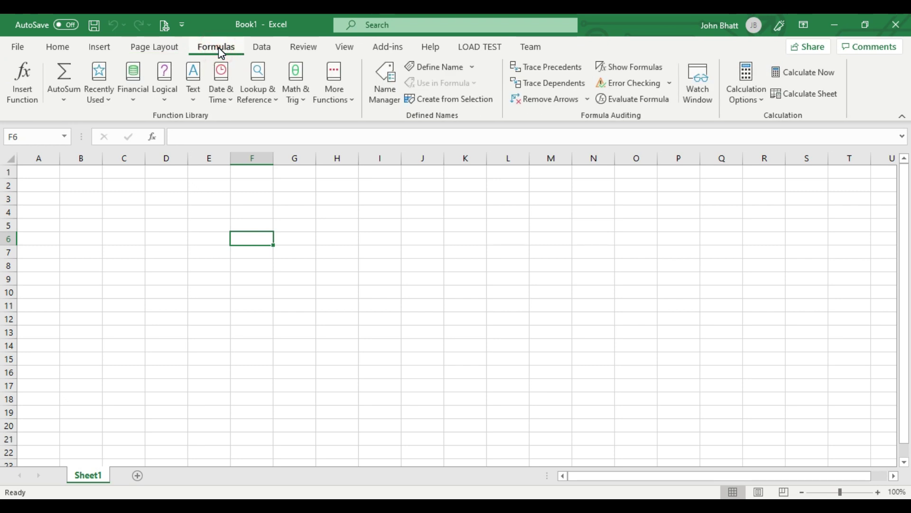
{"action": "left_click", "coordinate": [263, 50]}
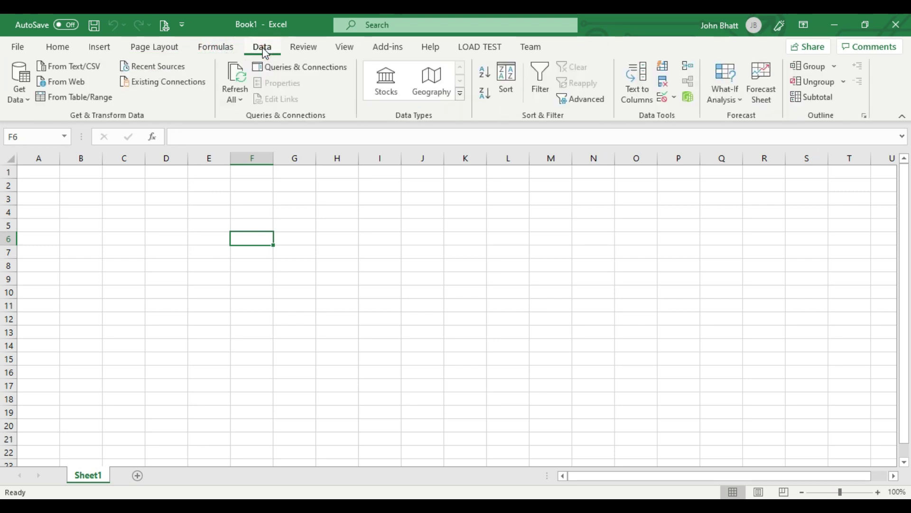
{"action": "left_click", "coordinate": [316, 49]}
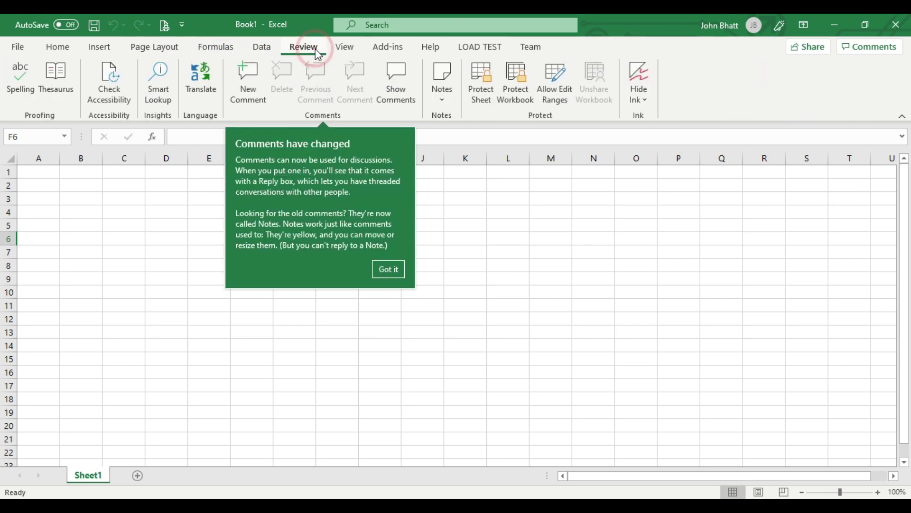
{"action": "left_click", "coordinate": [386, 273]}
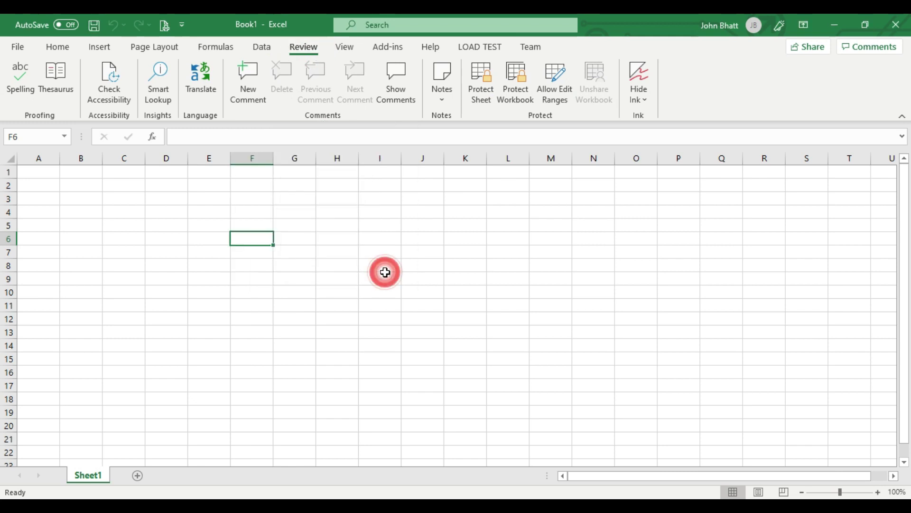
{"action": "left_click", "coordinate": [341, 52]}
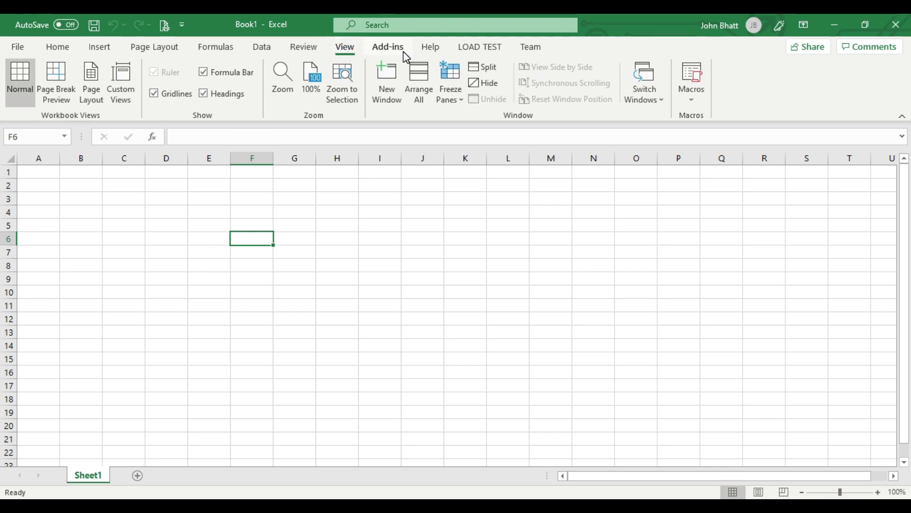
{"action": "left_click", "coordinate": [385, 57]}
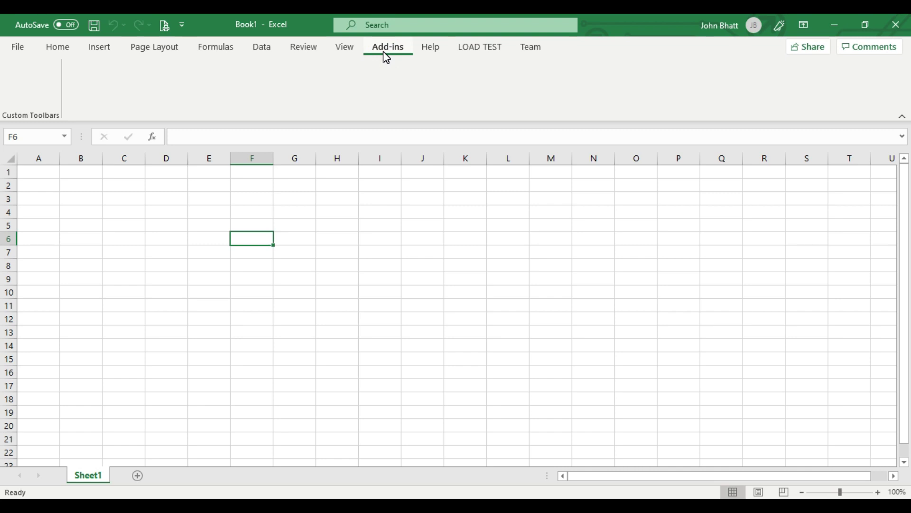
{"action": "left_click", "coordinate": [432, 54]}
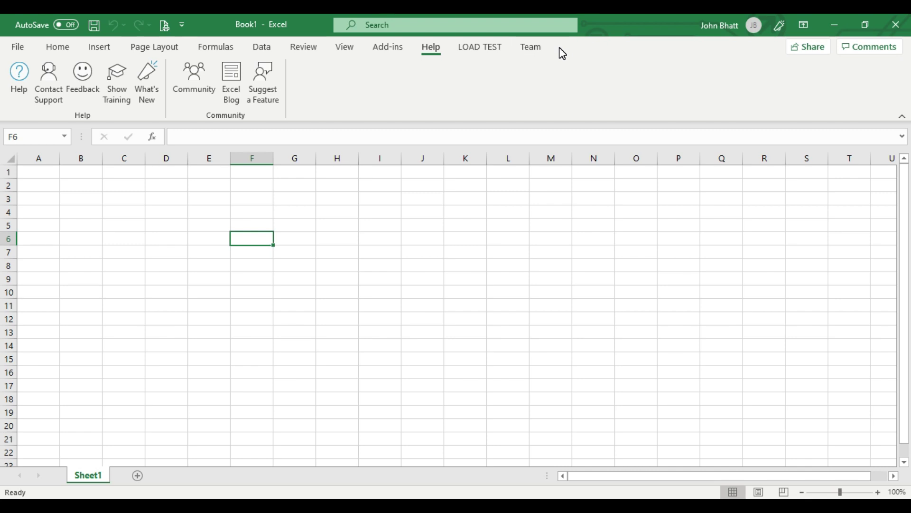
Revisit the Home through Data tabs, return to Home and open Ribbon Display Options.
{"action": "left_click", "coordinate": [61, 52]}
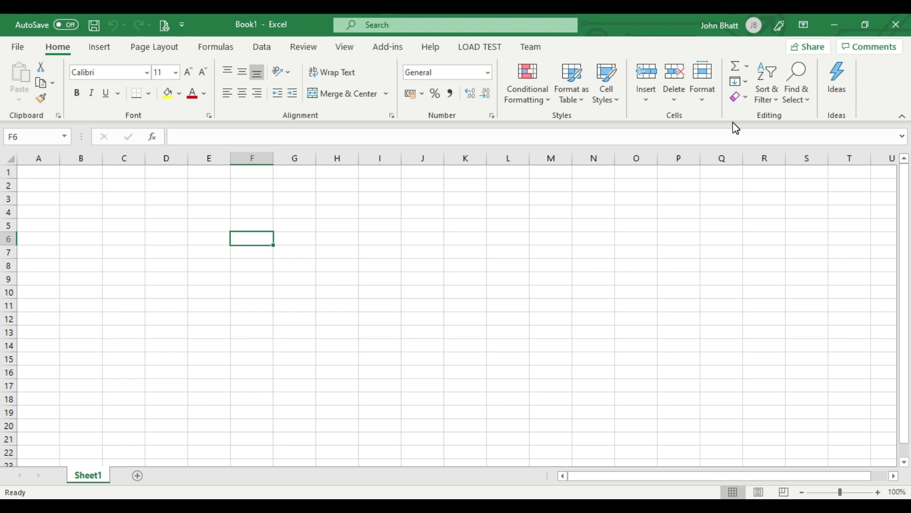
{"action": "left_click", "coordinate": [101, 47]}
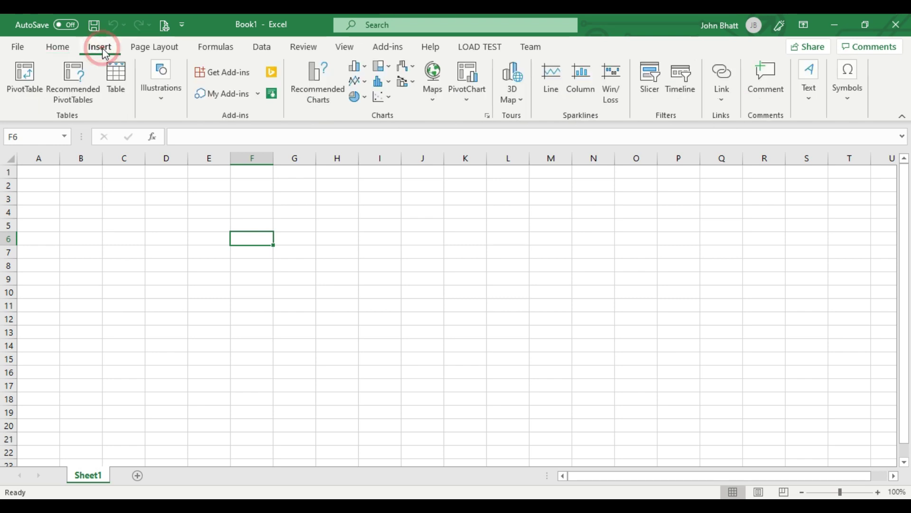
{"action": "left_click", "coordinate": [139, 46]}
{"action": "left_click", "coordinate": [218, 47]}
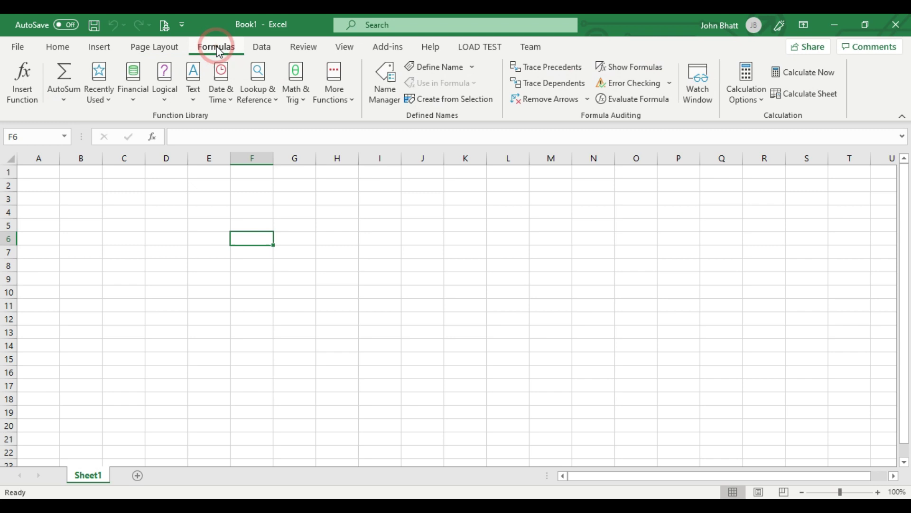
{"action": "left_click", "coordinate": [264, 47]}
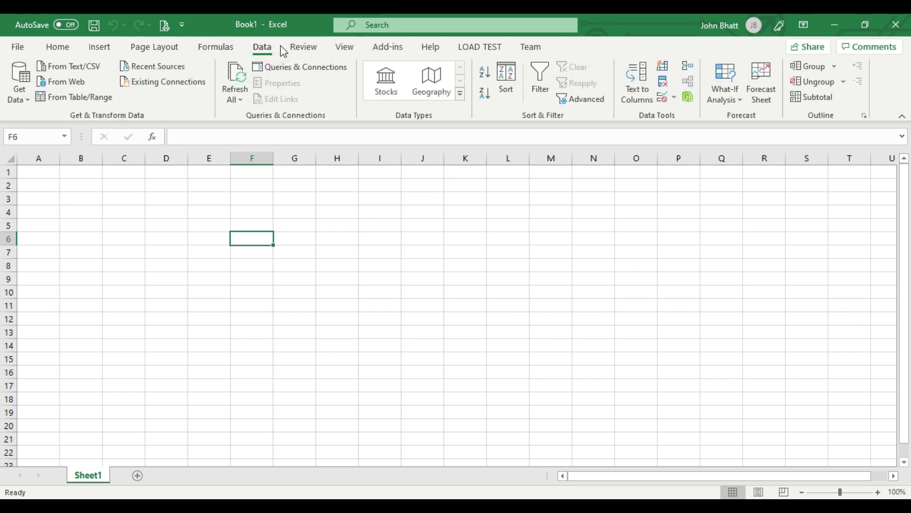
{"action": "left_click", "coordinate": [60, 47]}
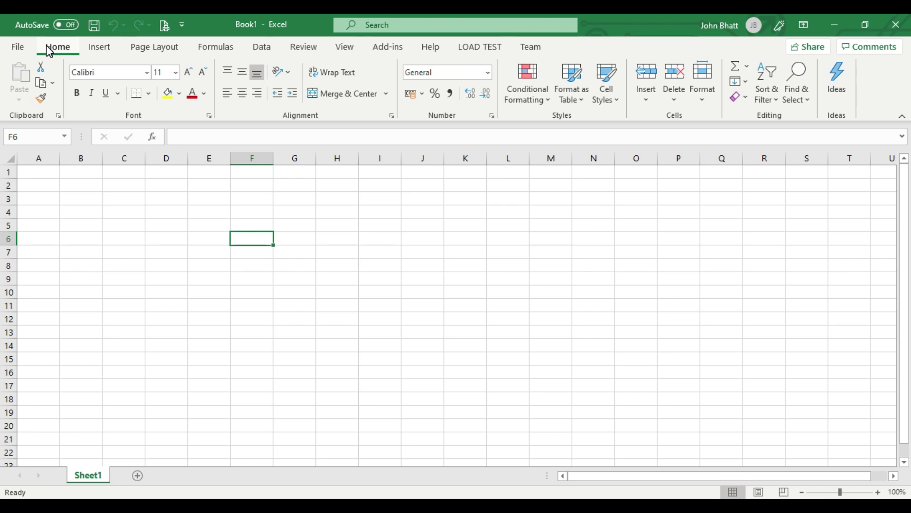
{"action": "left_click", "coordinate": [802, 30]}
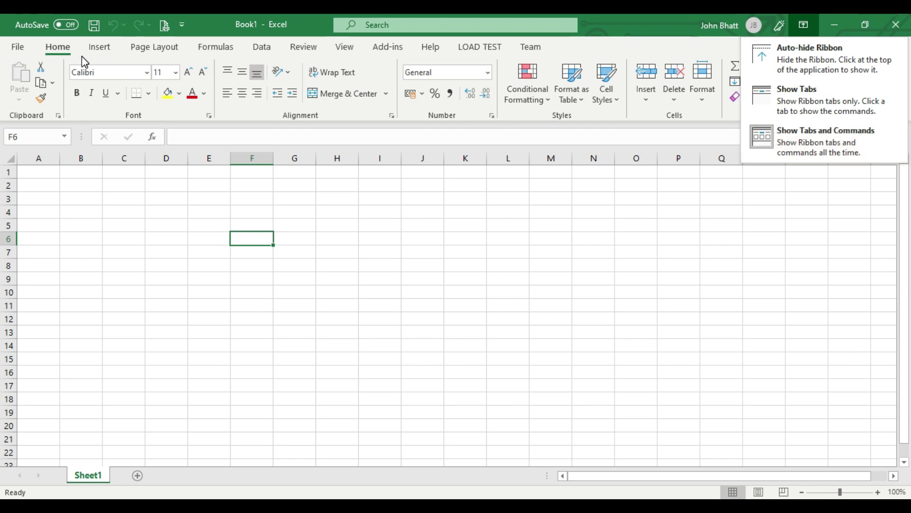
Collapse the ribbon to Show Tabs only and drop down the Insert and Home commands temporarily.
{"action": "left_click", "coordinate": [782, 98]}
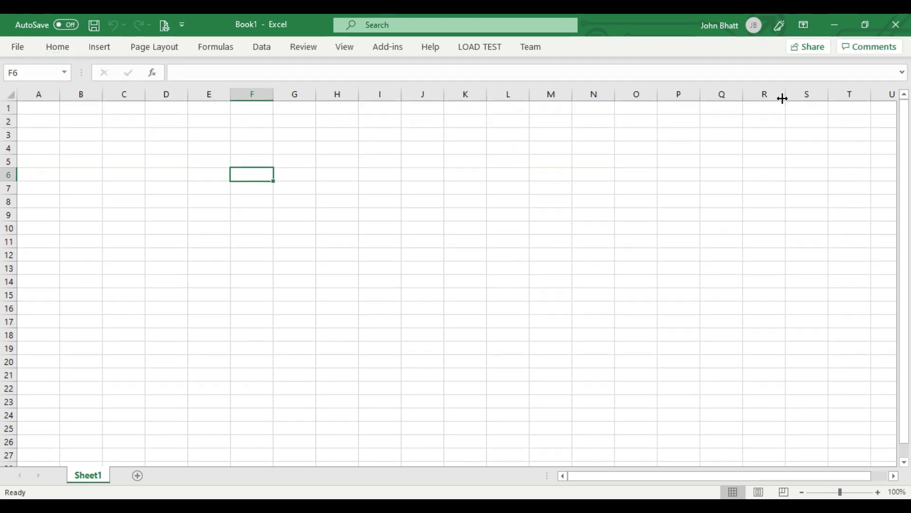
{"action": "left_click", "coordinate": [40, 110]}
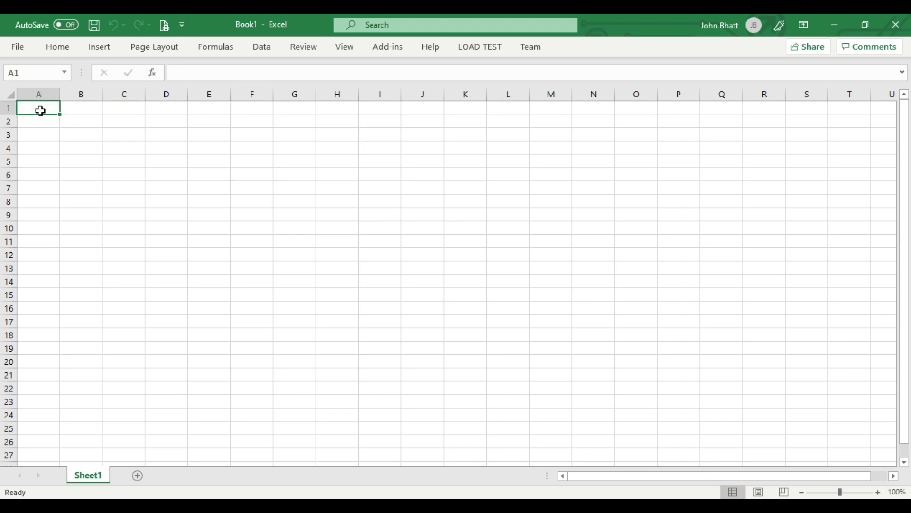
{"action": "left_click", "coordinate": [100, 47]}
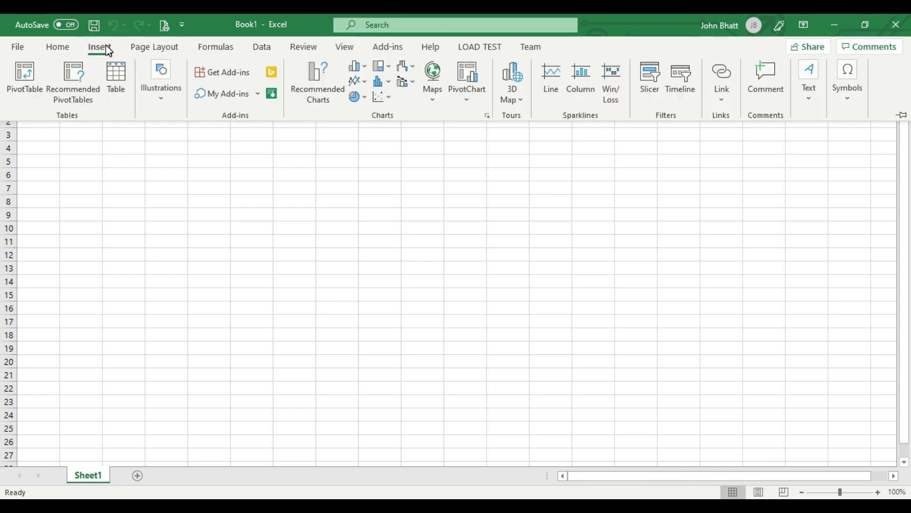
{"action": "left_click", "coordinate": [72, 48]}
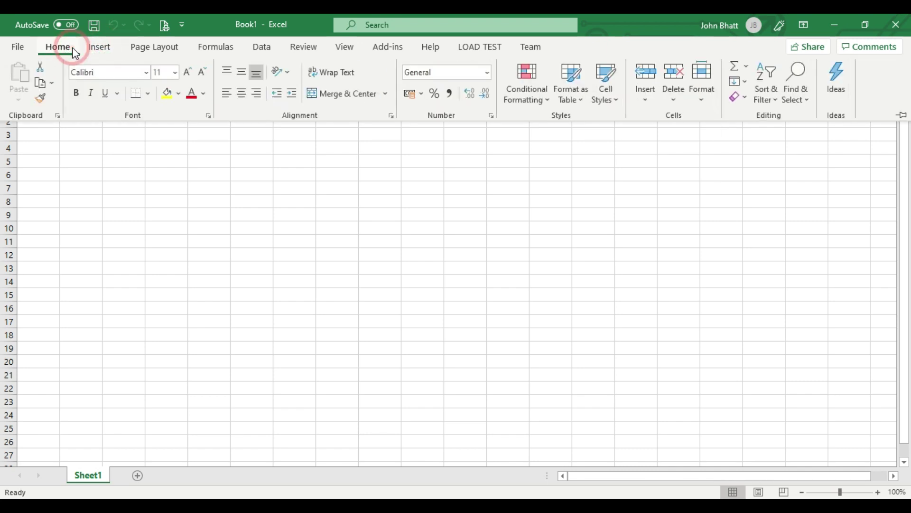
{"action": "left_click", "coordinate": [151, 204]}
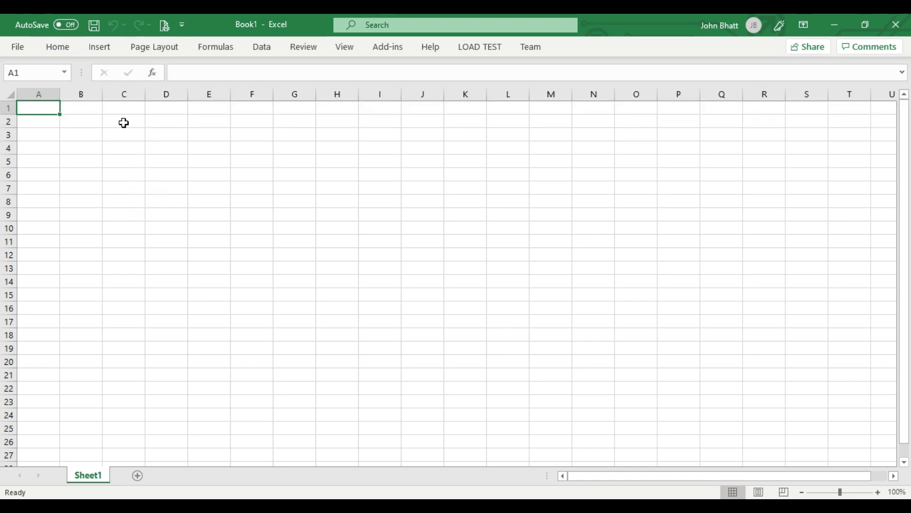
Auto-hide the ribbon, reveal it briefly, then restore Show Tabs and Commands.
{"action": "left_click", "coordinate": [804, 25]}
{"action": "left_click", "coordinate": [791, 71]}
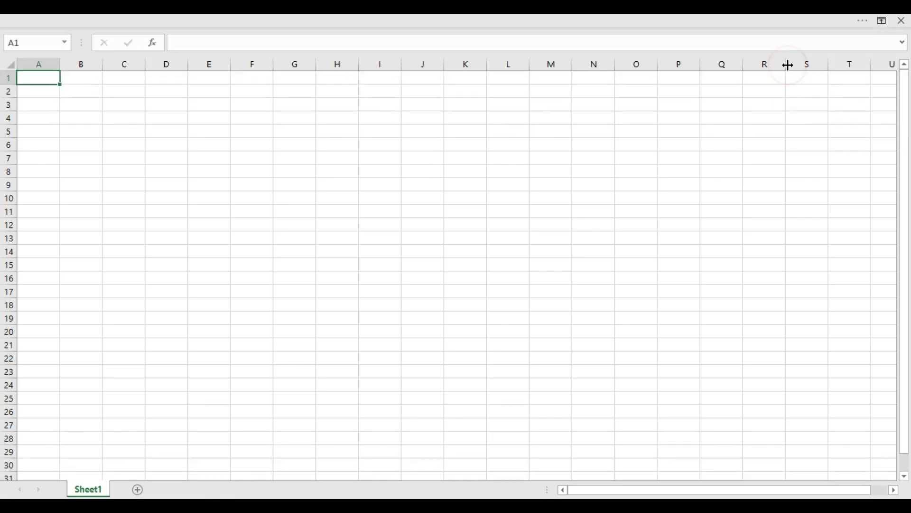
{"action": "left_click", "coordinate": [369, 117]}
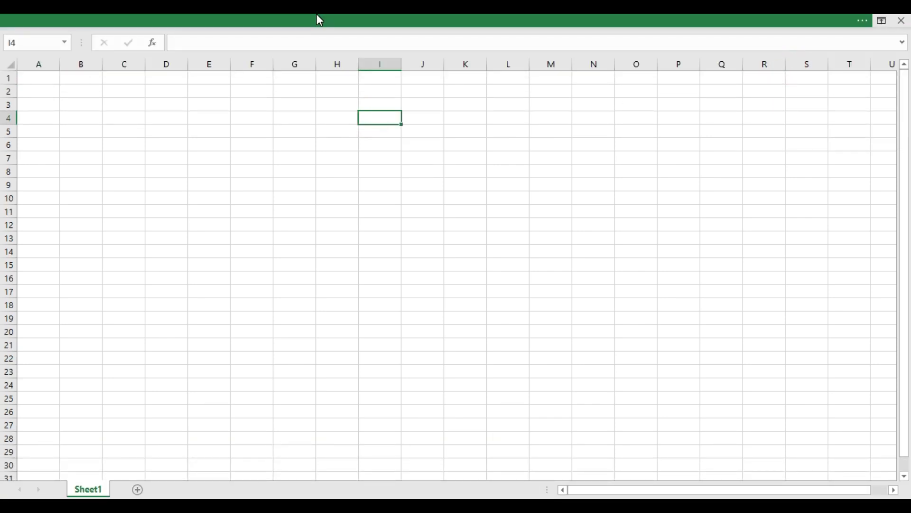
{"action": "left_click", "coordinate": [306, 21]}
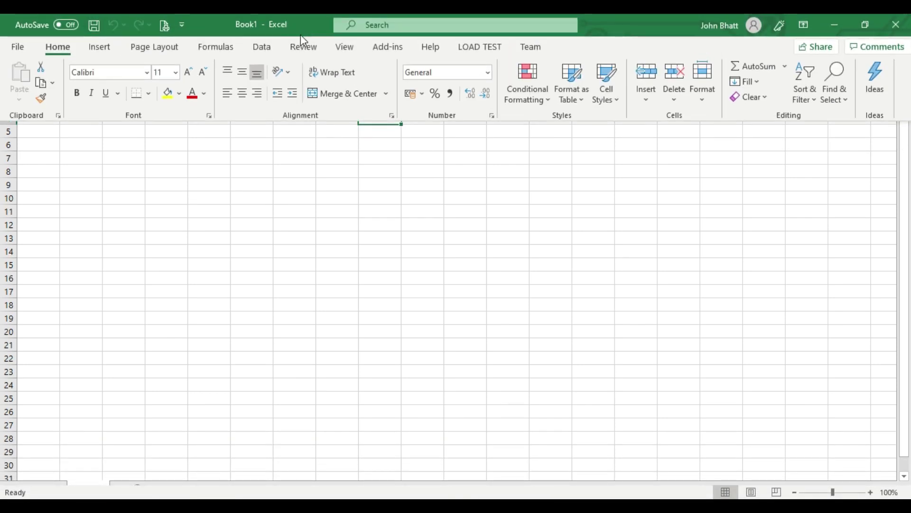
{"action": "left_click", "coordinate": [218, 161]}
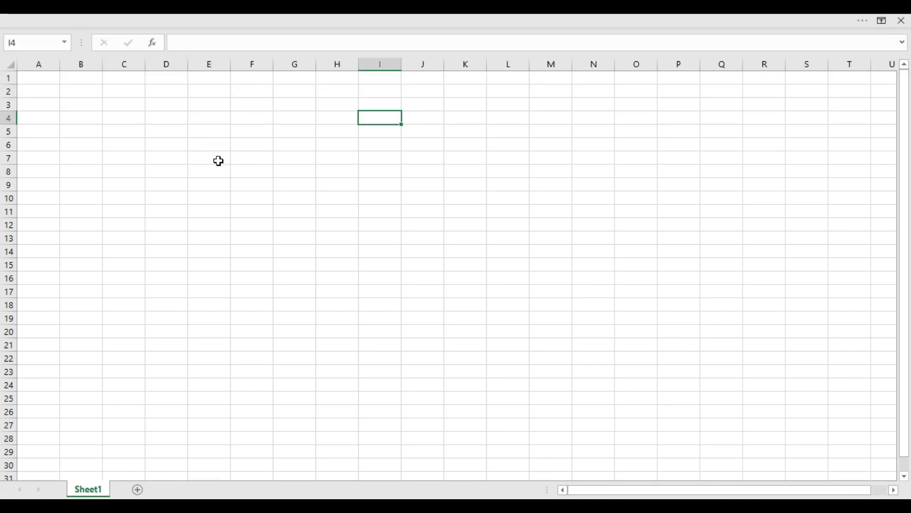
{"action": "left_click", "coordinate": [303, 19]}
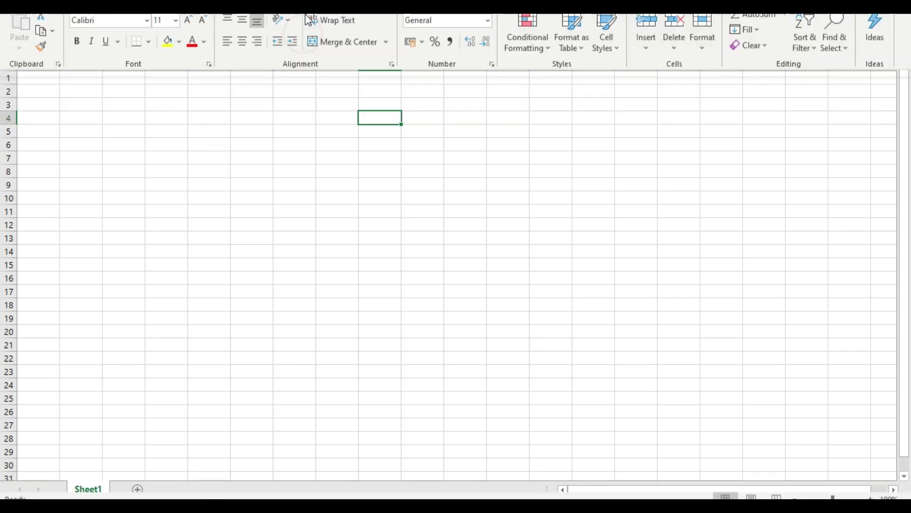
{"action": "left_click", "coordinate": [802, 23]}
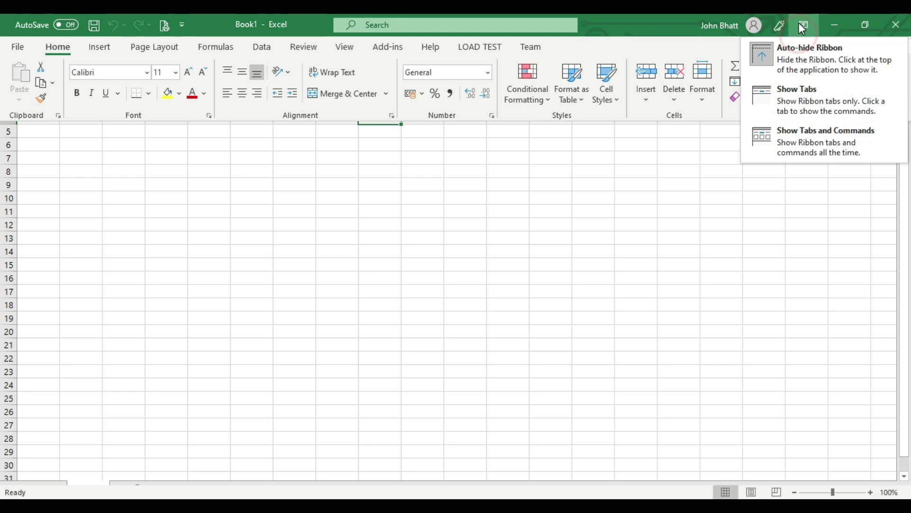
{"action": "left_click", "coordinate": [790, 141]}
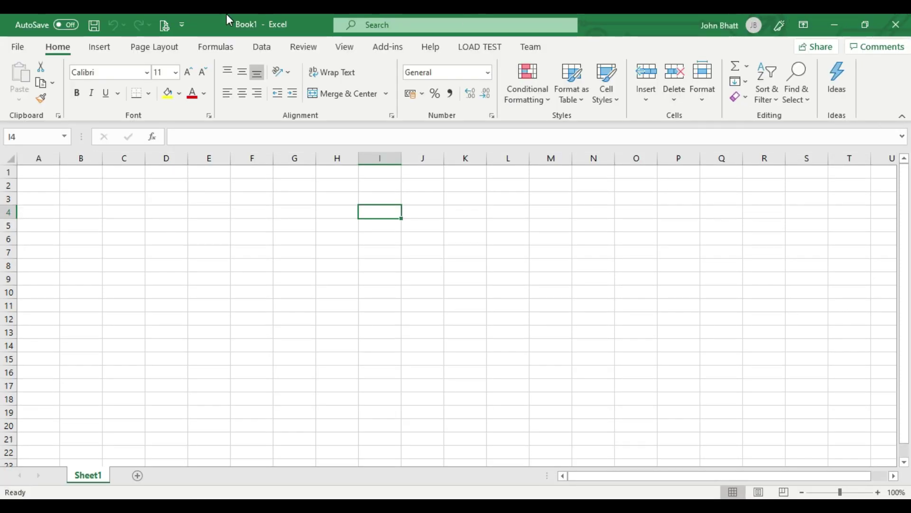
{"action": "left_click", "coordinate": [18, 47]}
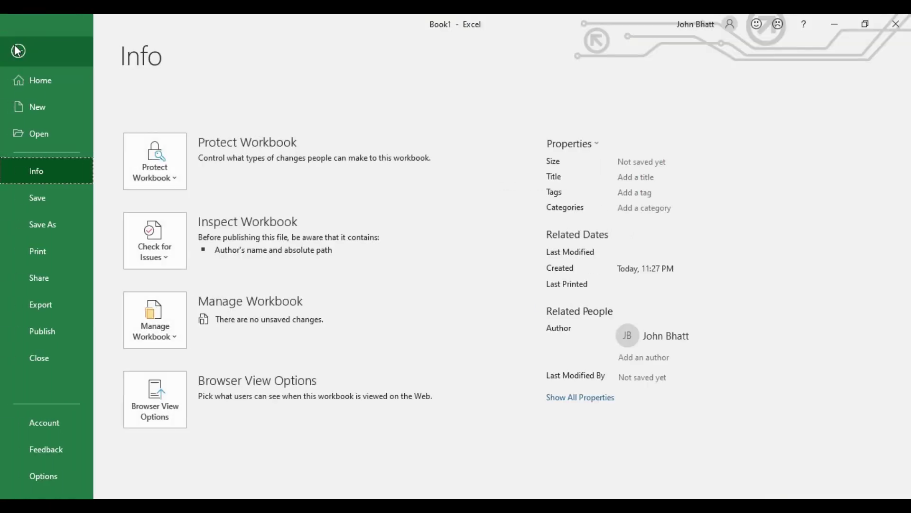
{"action": "left_click", "coordinate": [18, 51]}
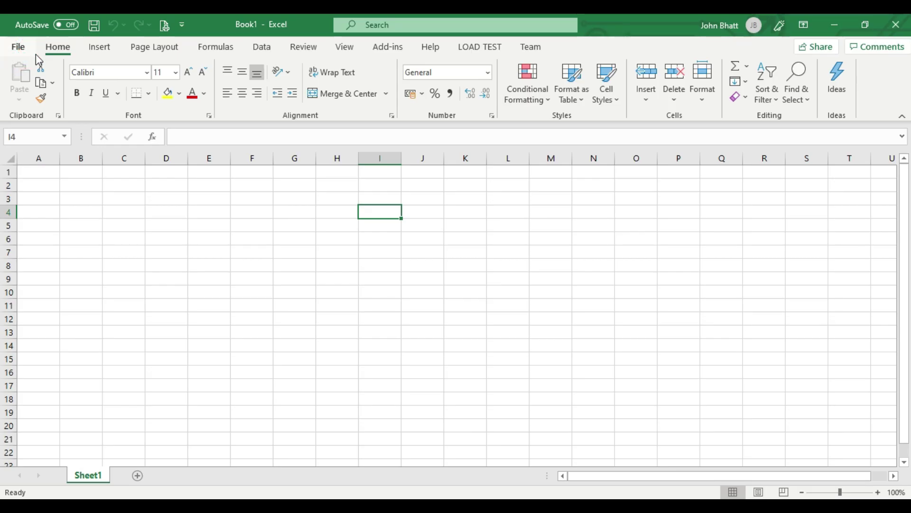
{"action": "left_click", "coordinate": [18, 49]}
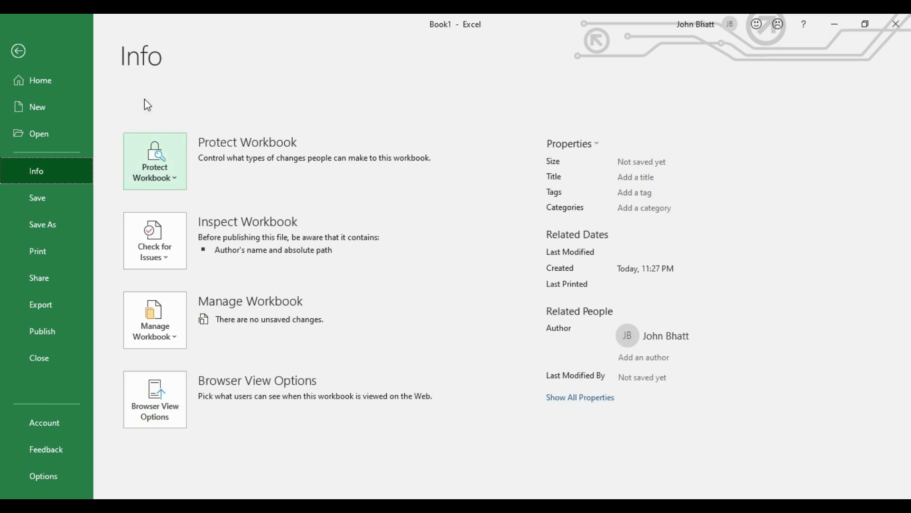
{"action": "left_click", "coordinate": [21, 53]}
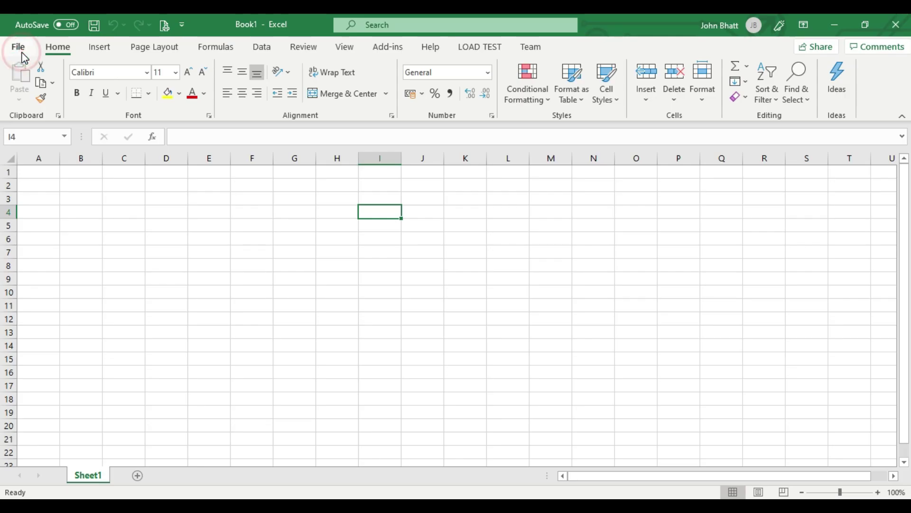
{"action": "left_click", "coordinate": [29, 49]}
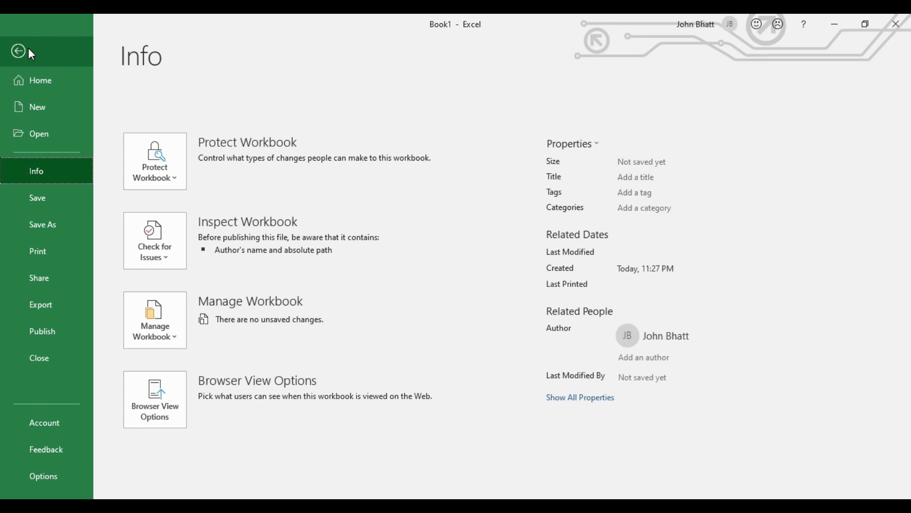
{"action": "left_click", "coordinate": [27, 48]}
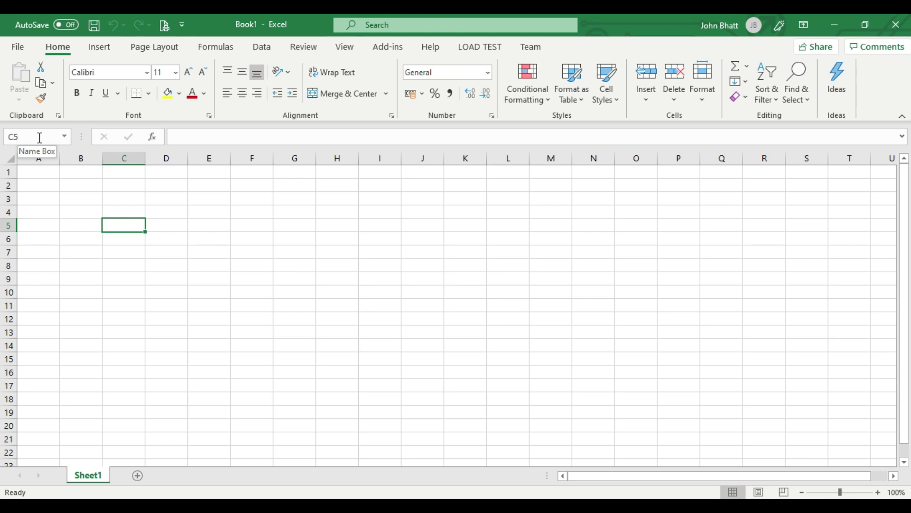
{"action": "left_click", "coordinate": [26, 135]}
{"action": "left_click", "coordinate": [36, 135]}
{"action": "left_click", "coordinate": [120, 226]}
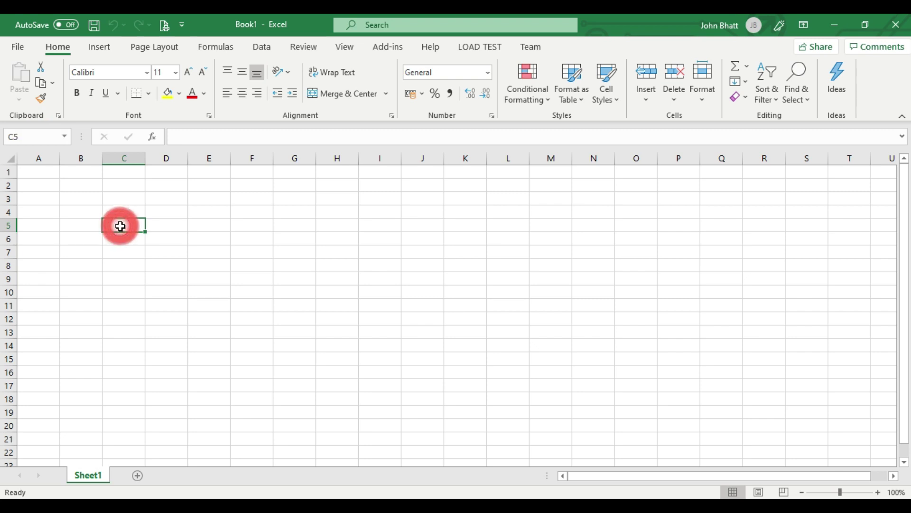
{"action": "left_click", "coordinate": [38, 172]}
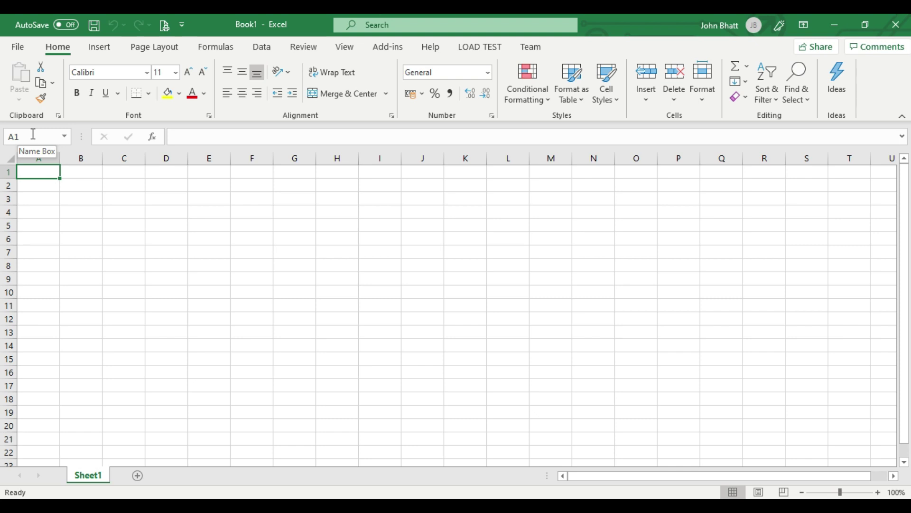
{"action": "left_click", "coordinate": [14, 136]}
{"action": "left_click", "coordinate": [37, 137]}
{"action": "left_click", "coordinate": [40, 175]}
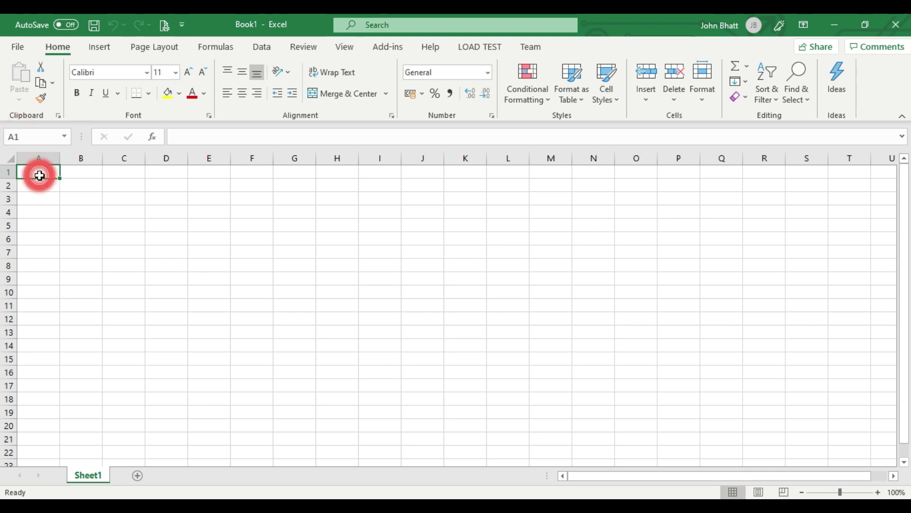
{"action": "left_click", "coordinate": [157, 181]}
{"action": "left_click", "coordinate": [257, 293]}
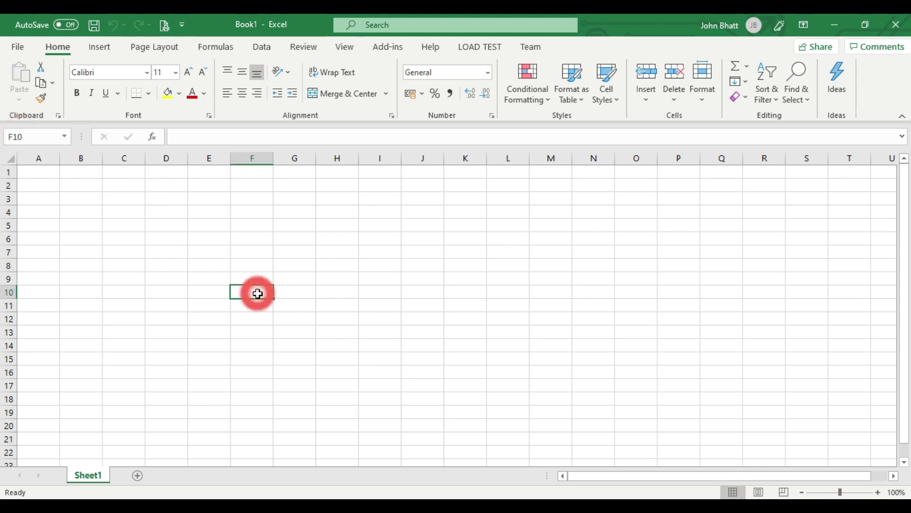
{"action": "left_click", "coordinate": [363, 265]}
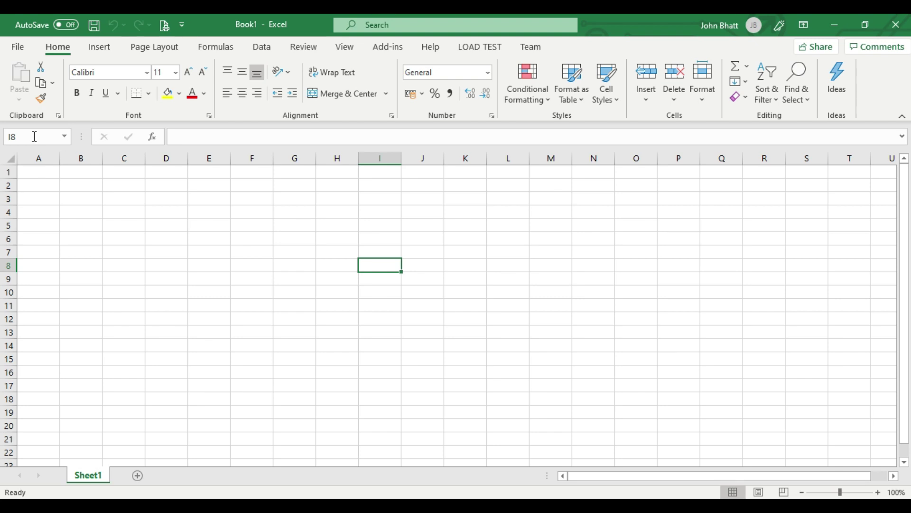
{"action": "left_click", "coordinate": [124, 208]}
{"action": "left_click", "coordinate": [184, 136]}
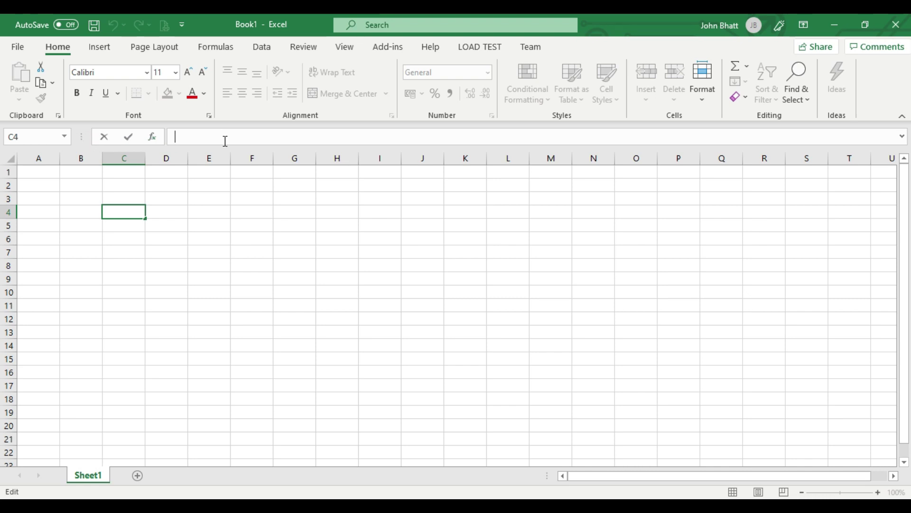
{"action": "left_click", "coordinate": [228, 213]}
{"action": "left_click", "coordinate": [137, 216]}
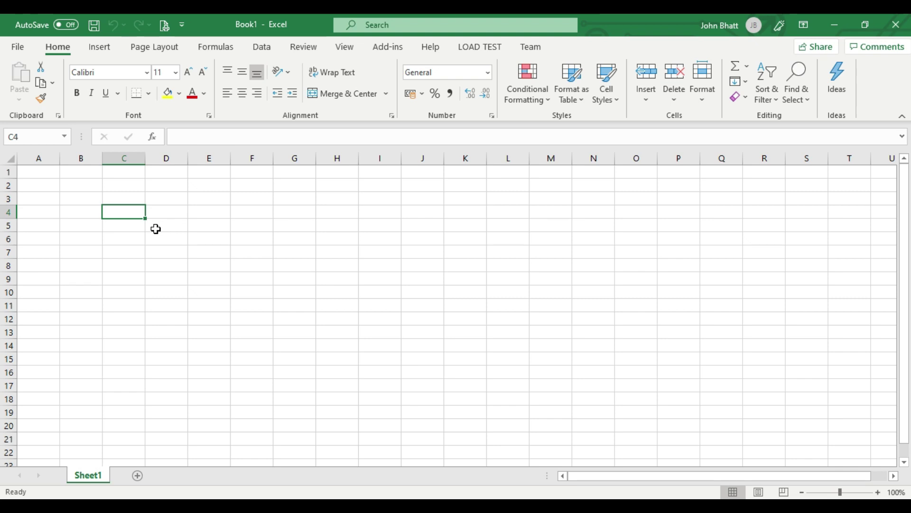
{"action": "left_click", "coordinate": [155, 228]}
{"action": "type", "text": "as"}
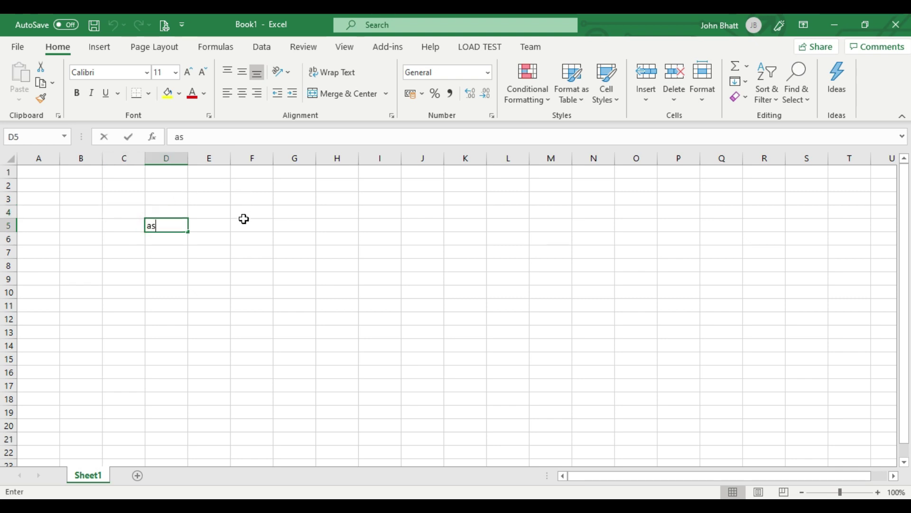
{"action": "type", "text": "est"}
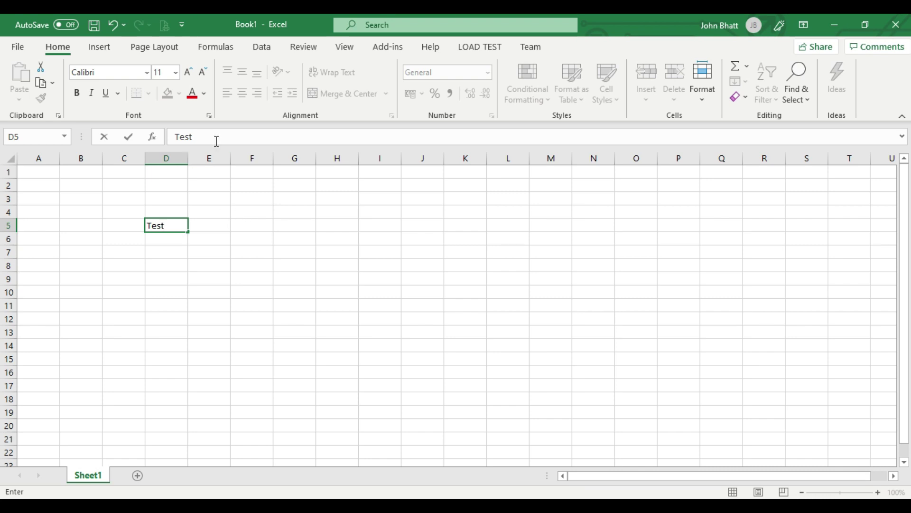
{"action": "left_click", "coordinate": [215, 139]}
{"action": "double_click", "coordinate": [183, 136]}
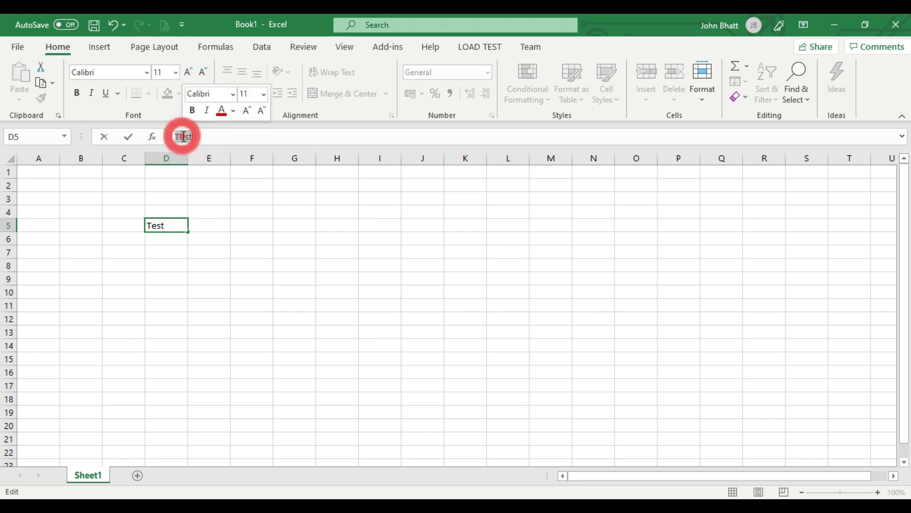
{"action": "left_click", "coordinate": [194, 236]}
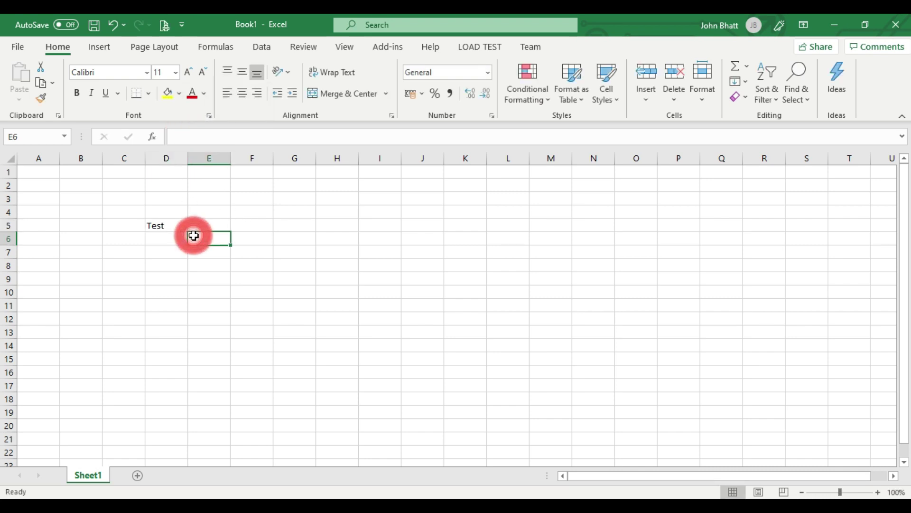
{"action": "left_click", "coordinate": [160, 222]}
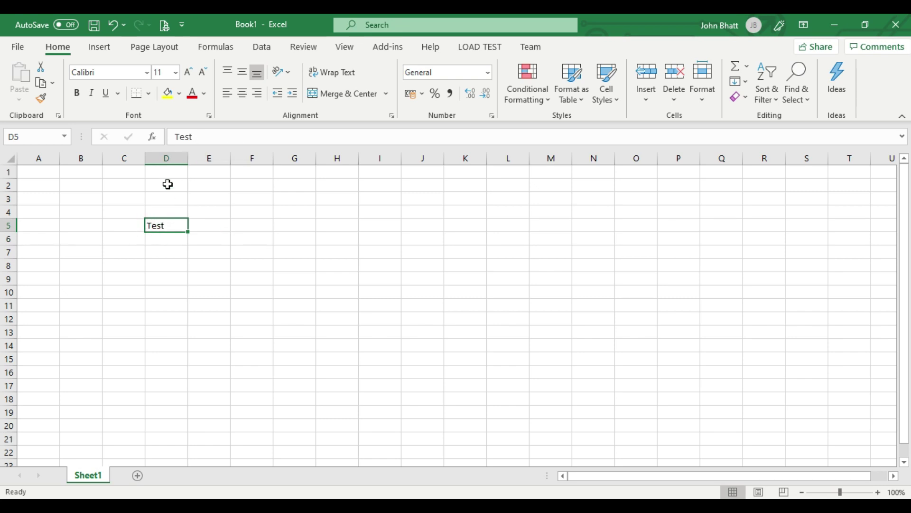
{"action": "double_click", "coordinate": [183, 137]}
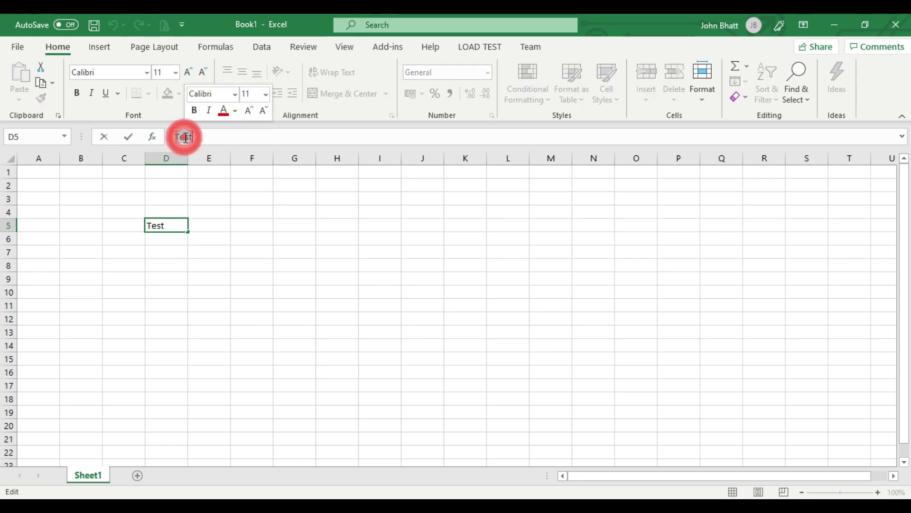
{"action": "left_click", "coordinate": [229, 229]}
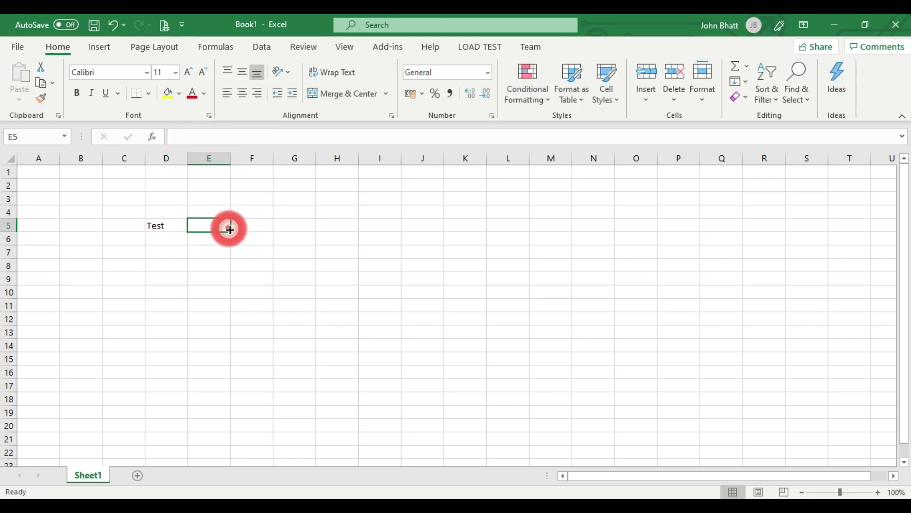
{"action": "left_click", "coordinate": [176, 227]}
{"action": "key", "text": "Delete"}
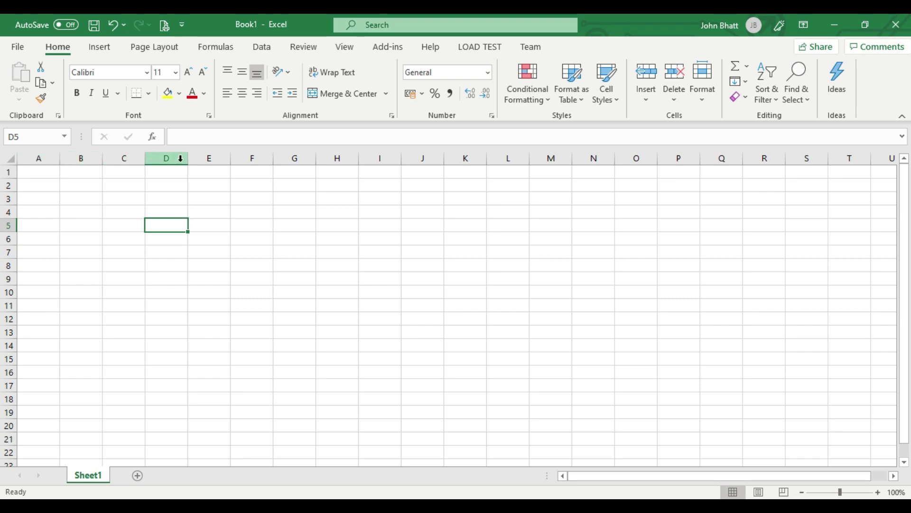
{"action": "left_click", "coordinate": [47, 158]}
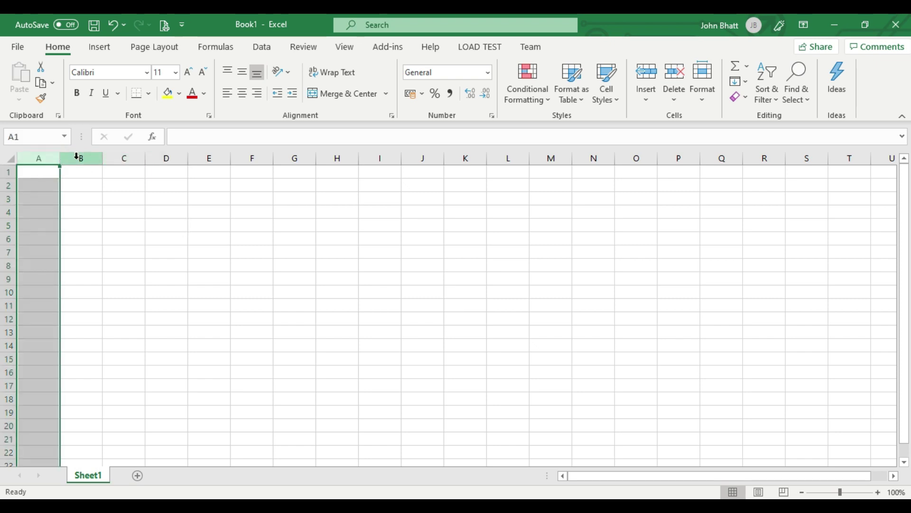
{"action": "left_click", "coordinate": [76, 157]}
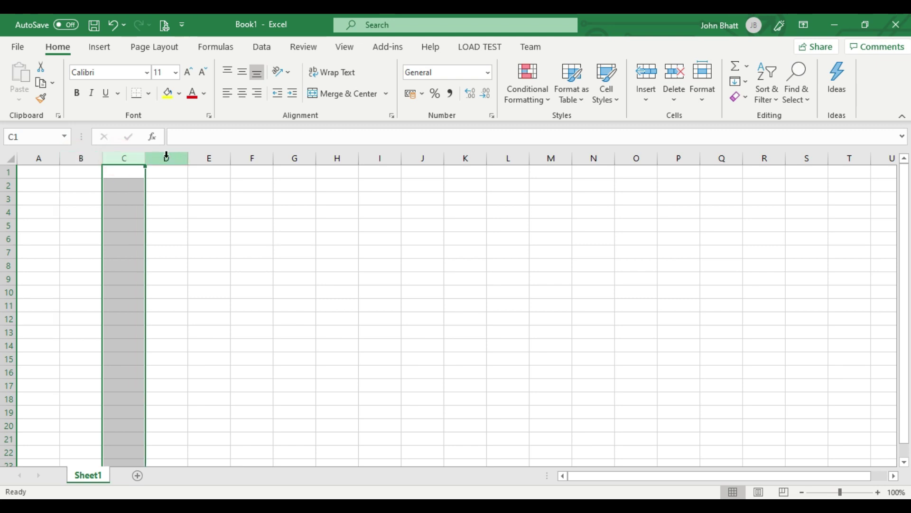
{"action": "left_click", "coordinate": [166, 157]}
{"action": "left_click", "coordinate": [203, 157]}
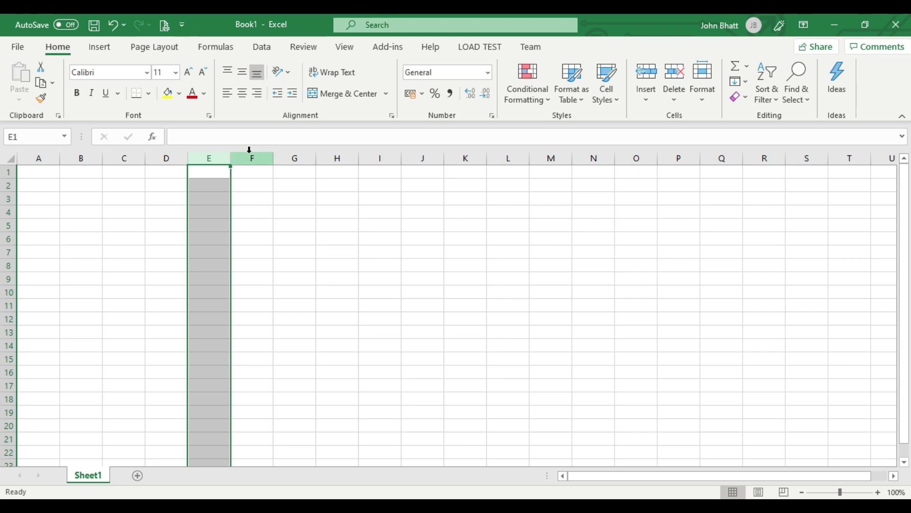
{"action": "left_click", "coordinate": [157, 159]}
{"action": "left_click", "coordinate": [205, 157]}
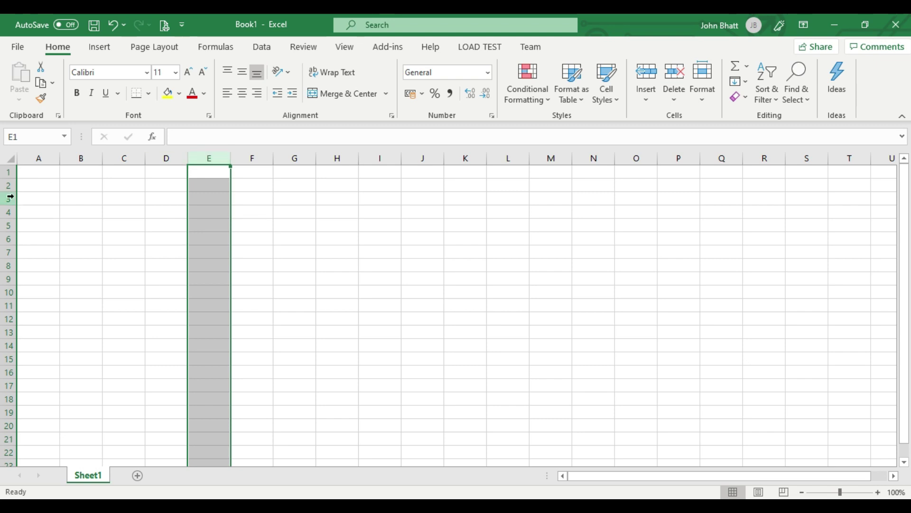
{"action": "left_click", "coordinate": [11, 171]}
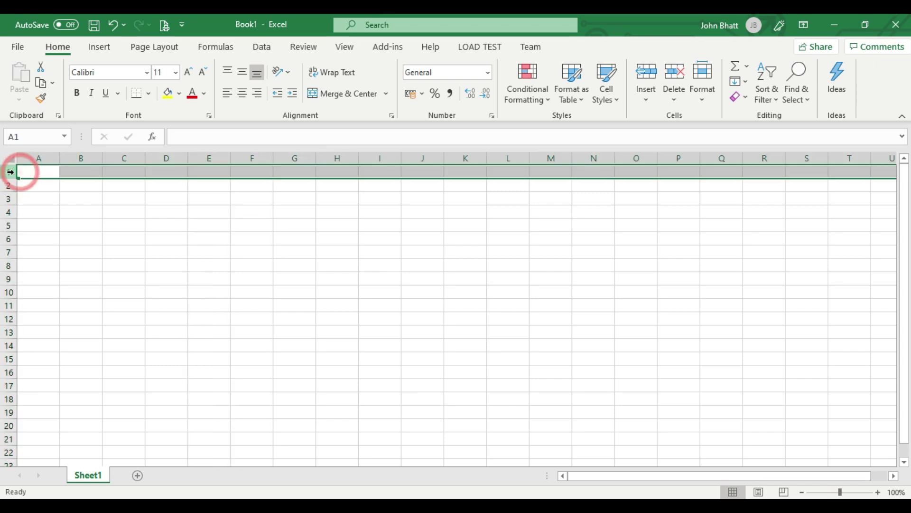
{"action": "left_click", "coordinate": [23, 173]}
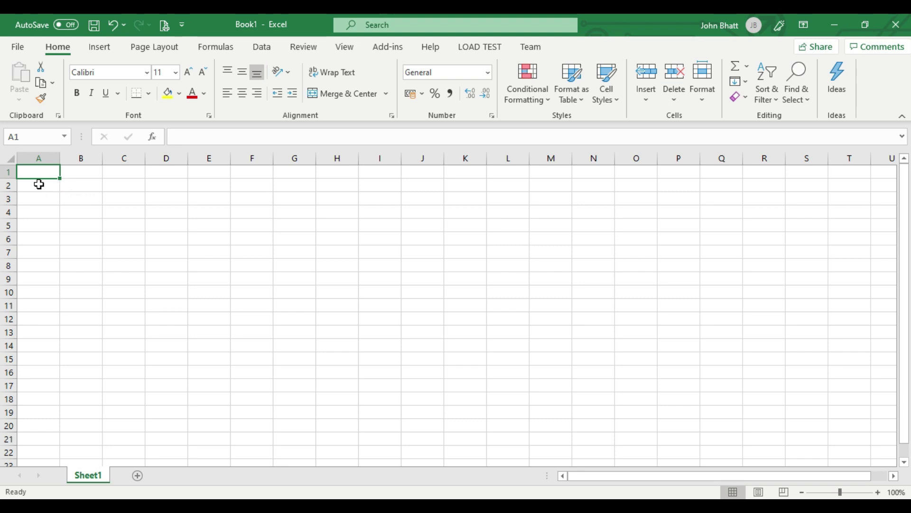
{"action": "left_click", "coordinate": [90, 175]}
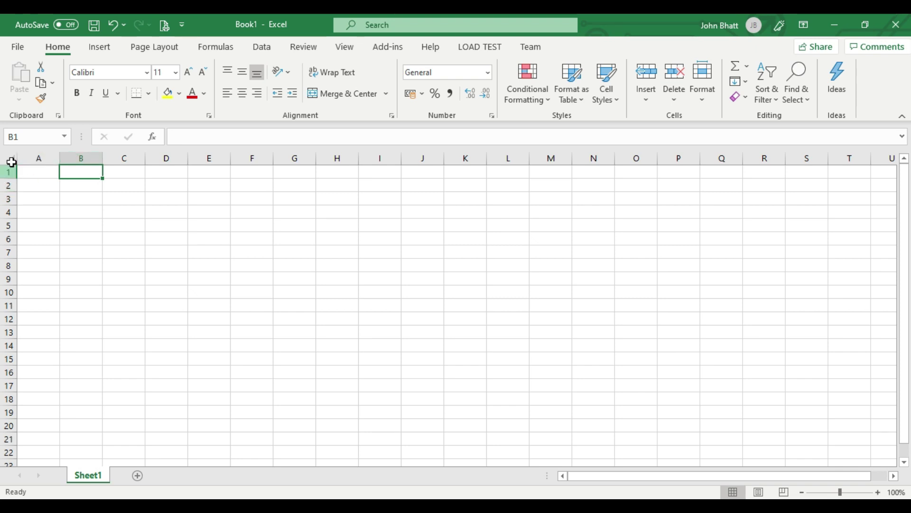
{"action": "left_click", "coordinate": [21, 136]}
{"action": "left_click", "coordinate": [130, 240]}
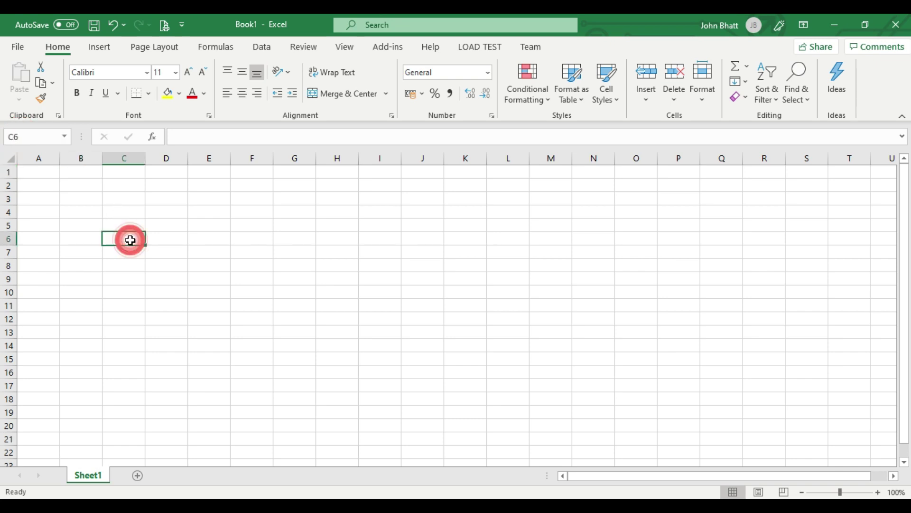
{"action": "left_click", "coordinate": [119, 354]}
{"action": "left_click", "coordinate": [211, 274]}
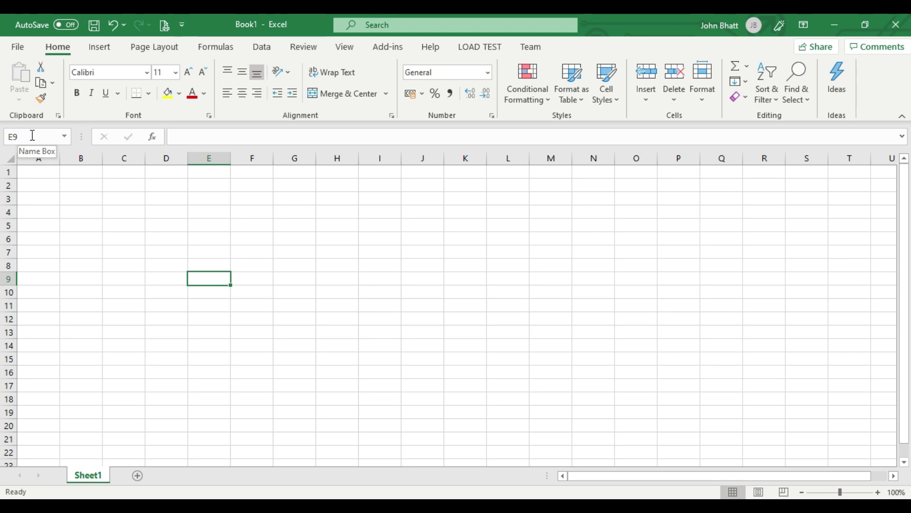
{"action": "left_click", "coordinate": [209, 154]}
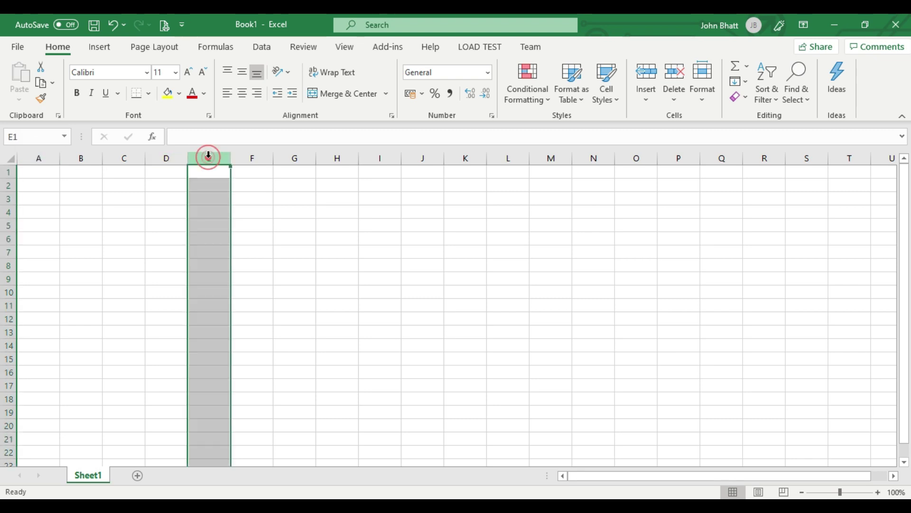
{"action": "left_click", "coordinate": [14, 136]}
{"action": "left_click", "coordinate": [19, 137]}
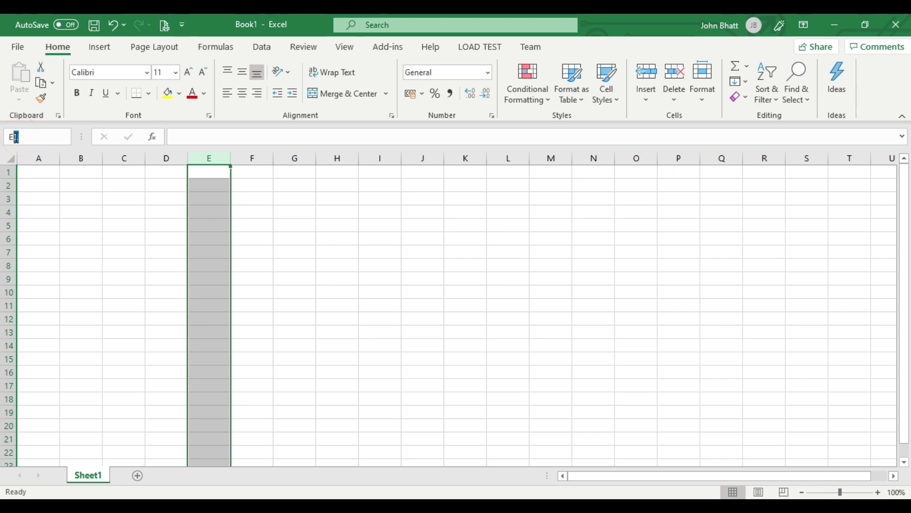
{"action": "left_click", "coordinate": [74, 207]}
{"action": "left_click", "coordinate": [211, 161]}
{"action": "left_click", "coordinate": [206, 173]}
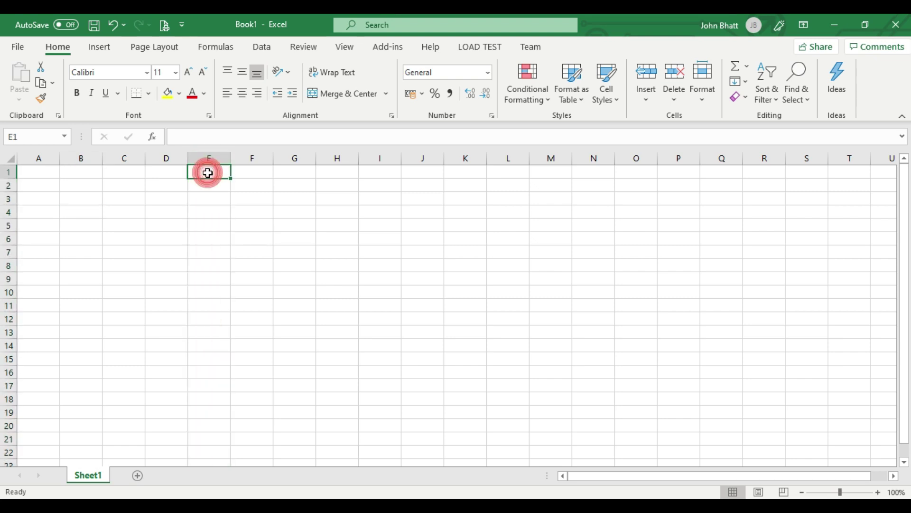
{"action": "left_click", "coordinate": [32, 170]}
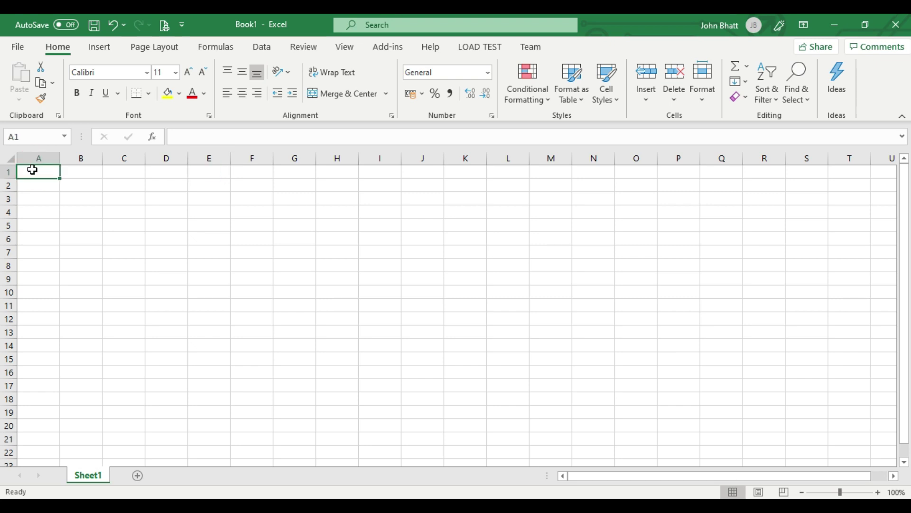
{"action": "left_click", "coordinate": [112, 197]}
{"action": "left_click", "coordinate": [124, 182]}
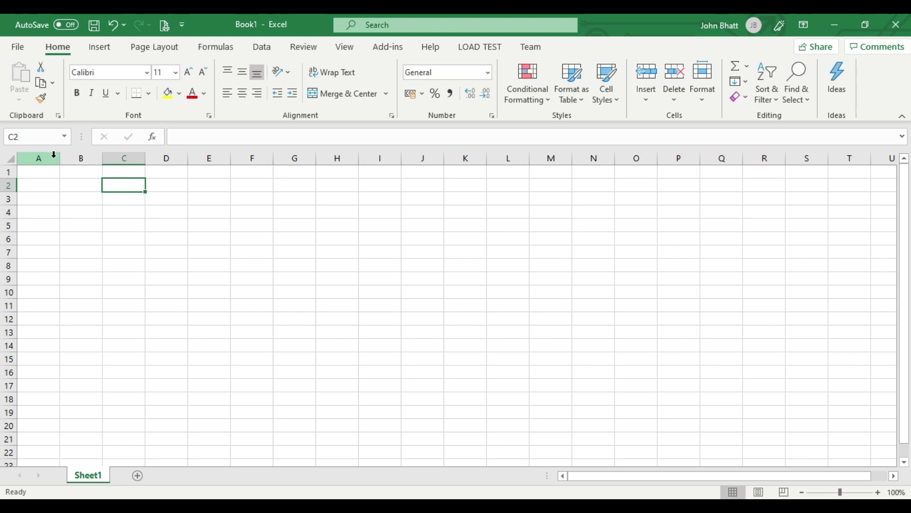
Enlarge column A and row 2, then autofit row 2 and narrow column A back.
{"action": "left_click_drag", "start_coordinate": [55, 158], "coordinate": [167, 158]}
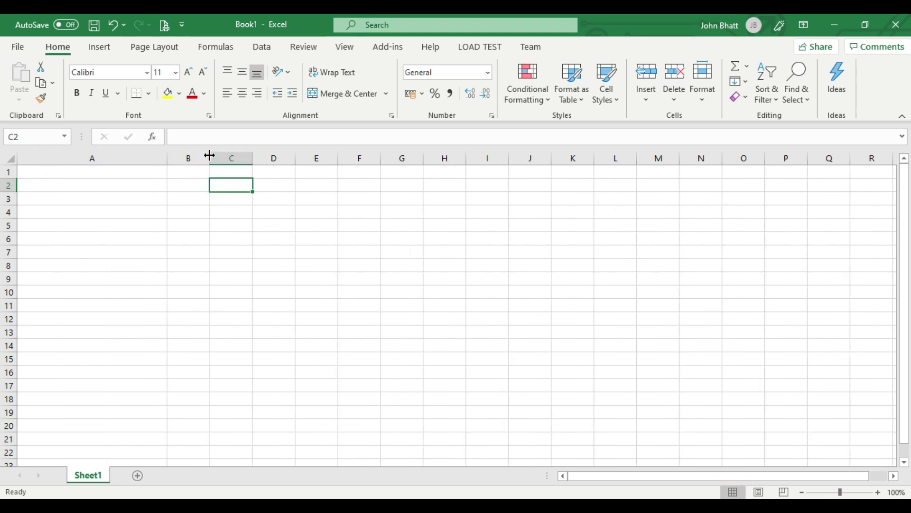
{"action": "left_click_drag", "start_coordinate": [9, 192], "coordinate": [17, 275]}
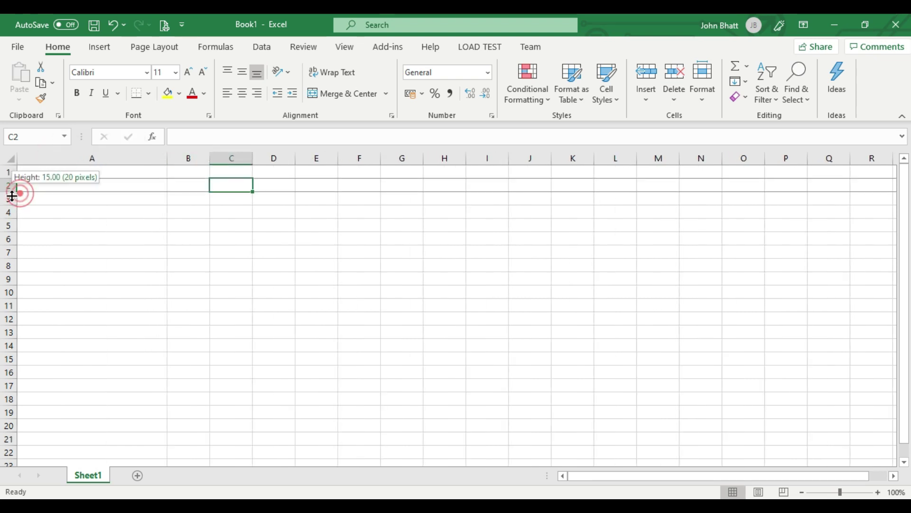
{"action": "left_click", "coordinate": [81, 243]}
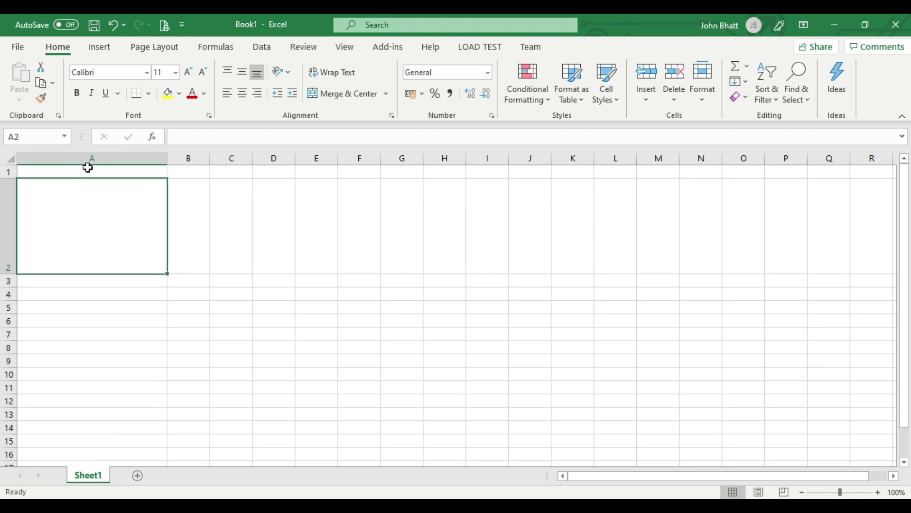
{"action": "left_click", "coordinate": [131, 157]}
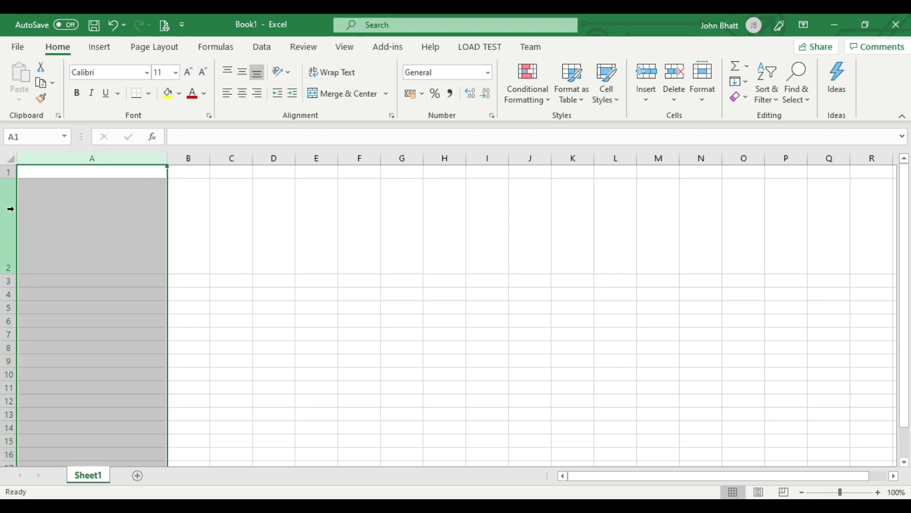
{"action": "left_click", "coordinate": [10, 209]}
{"action": "left_click", "coordinate": [63, 208]}
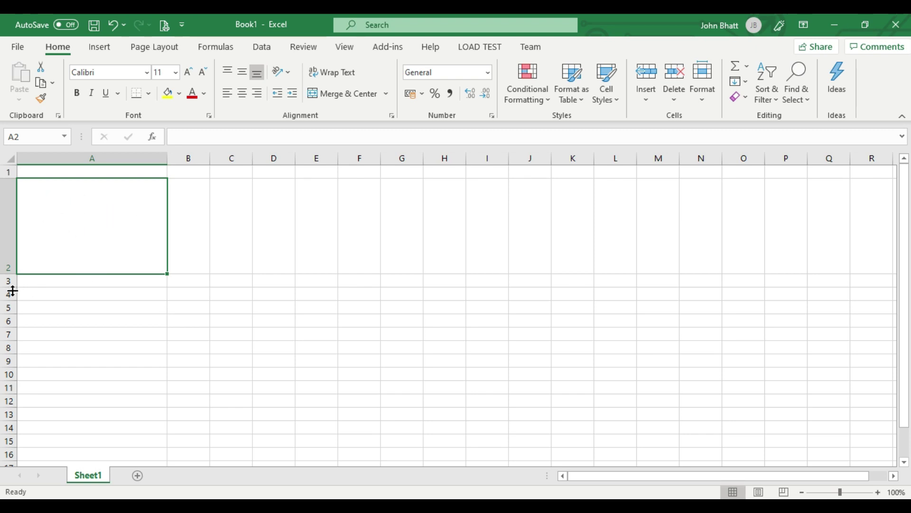
{"action": "double_click", "coordinate": [8, 273]}
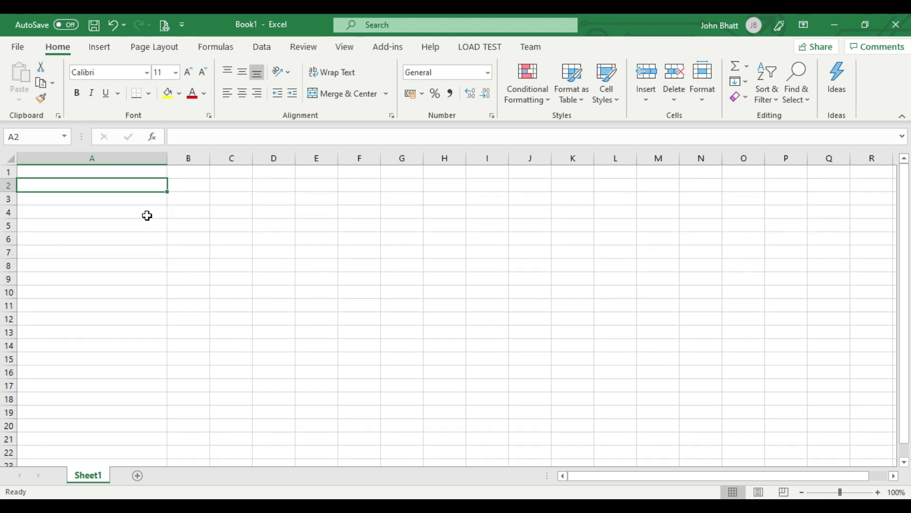
{"action": "left_click_drag", "start_coordinate": [168, 157], "coordinate": [62, 163]}
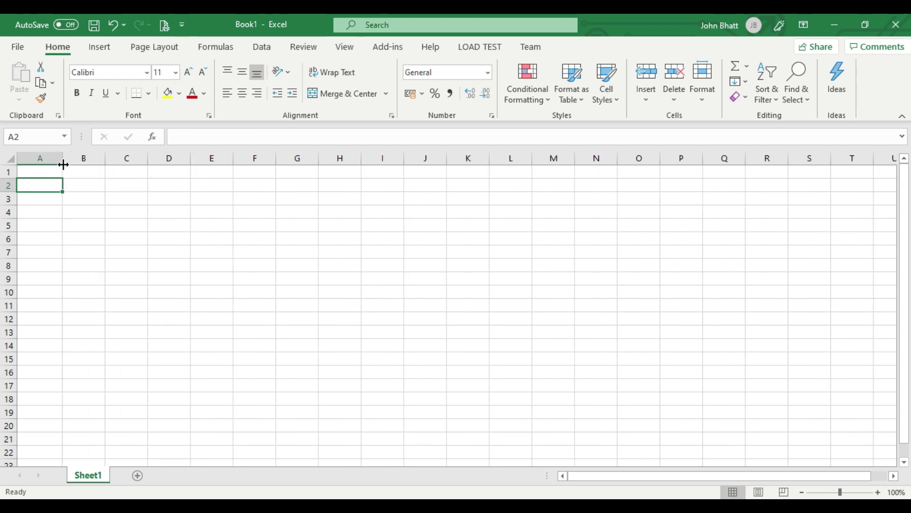
Select B2 and C2, stepping the selection left and right with arrow keys.
{"action": "left_click", "coordinate": [77, 182]}
{"action": "key", "text": "Left"}
{"action": "left_click", "coordinate": [120, 186]}
{"action": "key", "text": "Left"}
{"action": "key", "text": "Left"}
{"action": "key", "text": "Right"}
{"action": "key", "text": "Left"}
{"action": "left_click", "coordinate": [67, 186]}
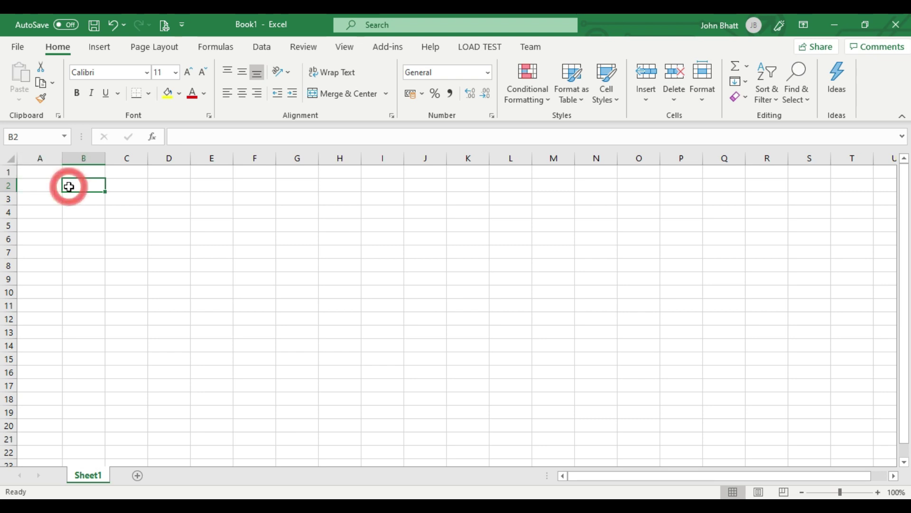
{"action": "left_click", "coordinate": [46, 187]}
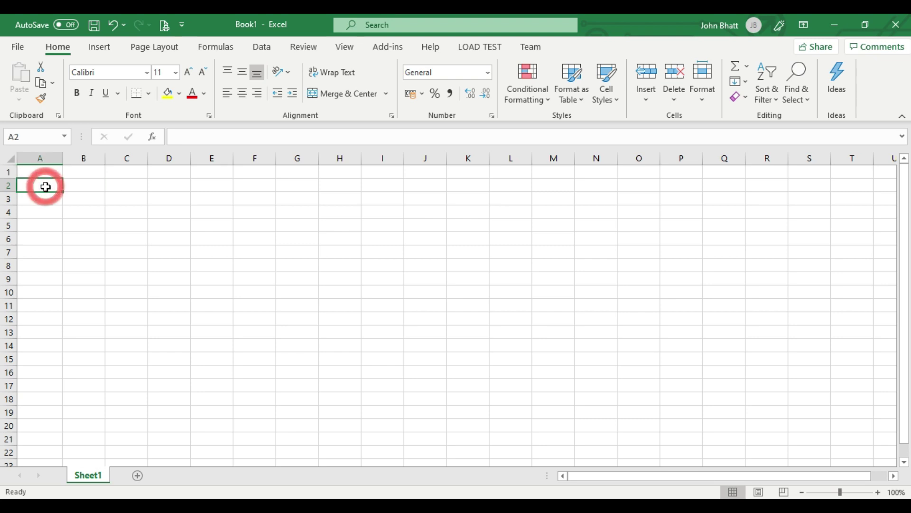
{"action": "left_click", "coordinate": [92, 187]}
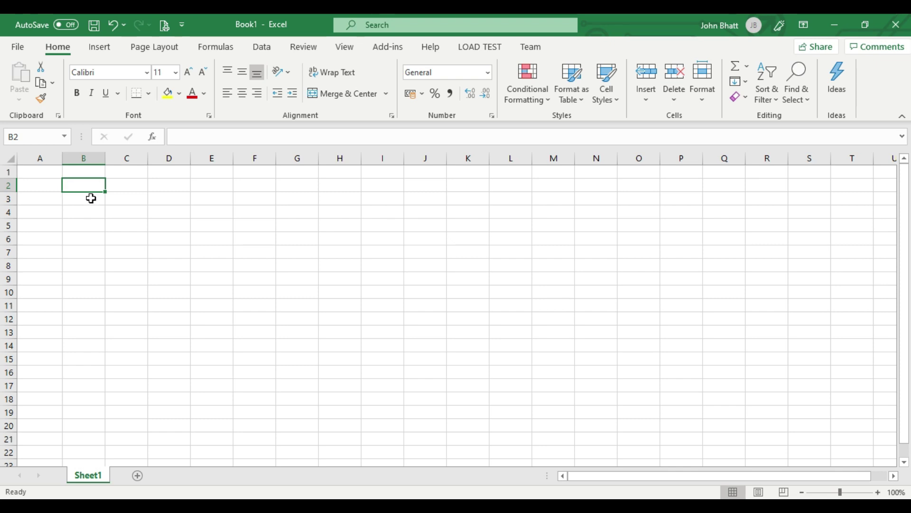
{"action": "left_click", "coordinate": [82, 199]}
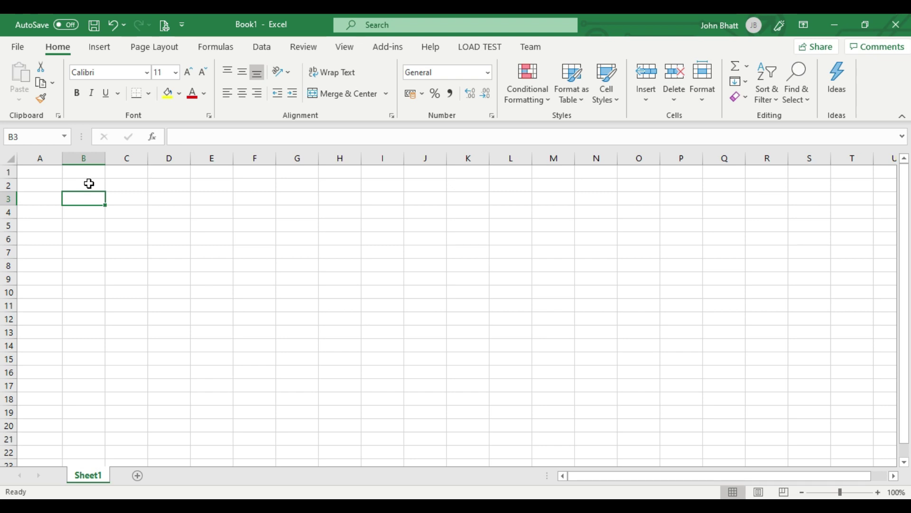
{"action": "left_click", "coordinate": [89, 183]}
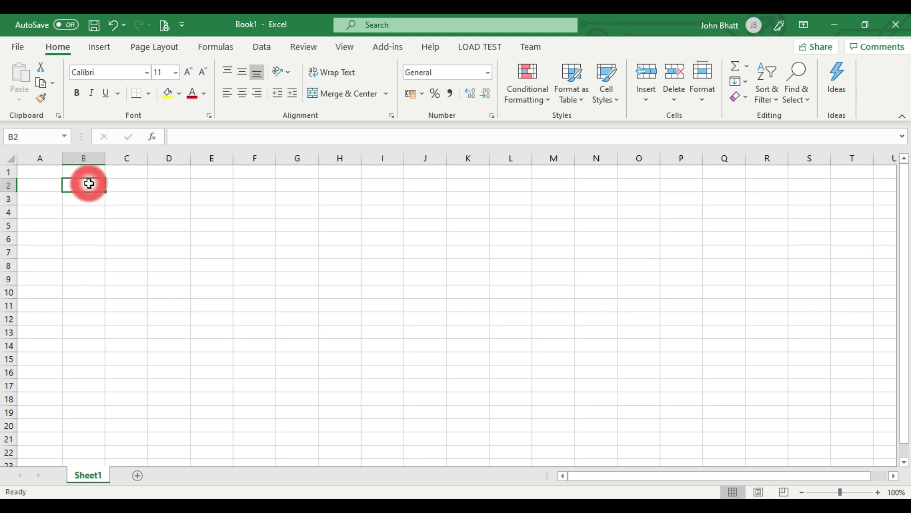
{"action": "left_click", "coordinate": [86, 212]}
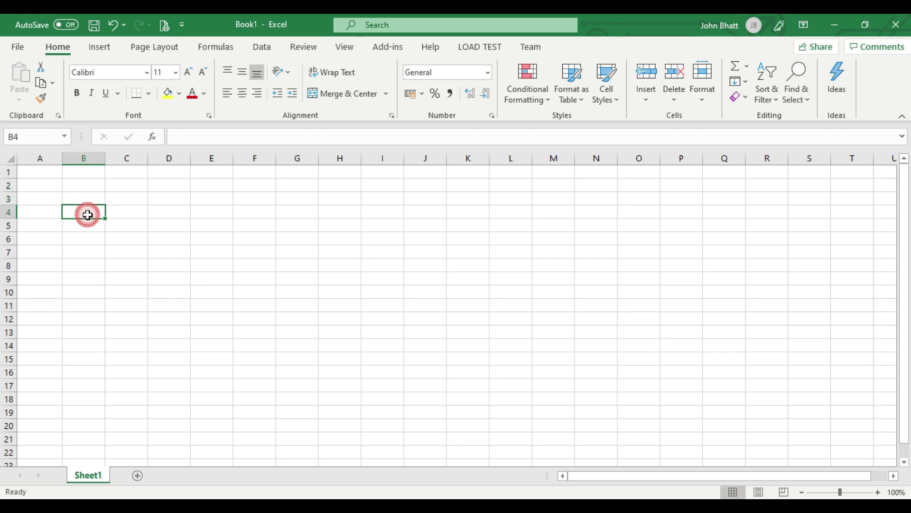
{"action": "left_click", "coordinate": [41, 174]}
{"action": "left_click", "coordinate": [36, 234]}
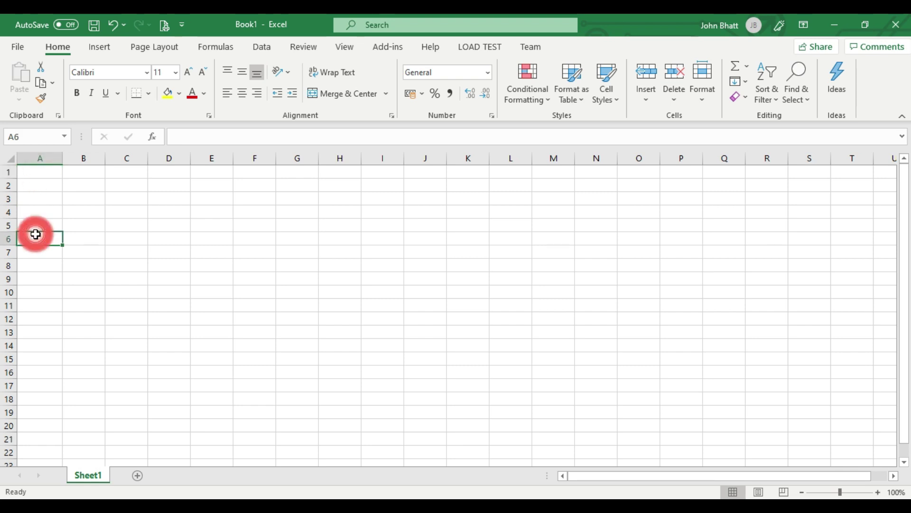
{"action": "key", "text": "Up"}
{"action": "key", "text": "Up"}
{"action": "key", "text": "Up"}
{"action": "key", "text": "Up"}
{"action": "key", "text": "Up"}
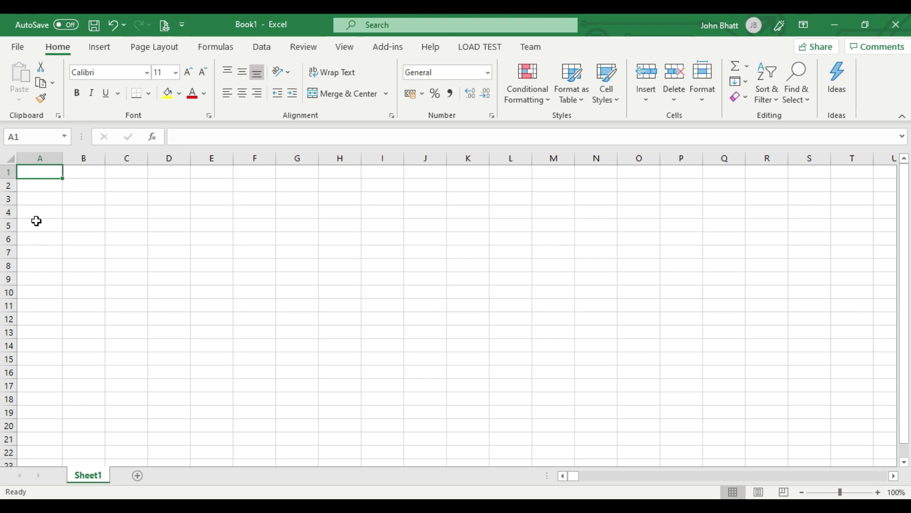
{"action": "left_click", "coordinate": [41, 168]}
{"action": "left_click", "coordinate": [98, 225]}
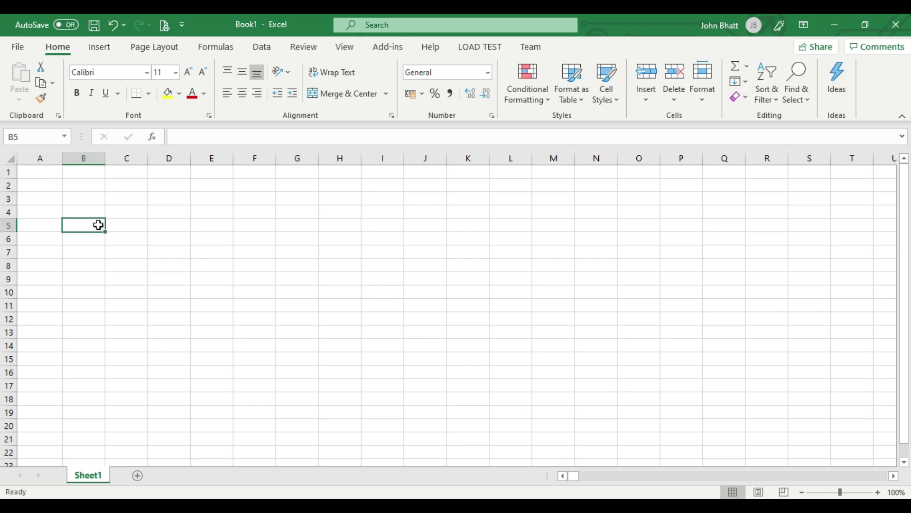
{"action": "left_click", "coordinate": [42, 173]}
{"action": "left_click", "coordinate": [76, 168]}
{"action": "left_click", "coordinate": [43, 171]}
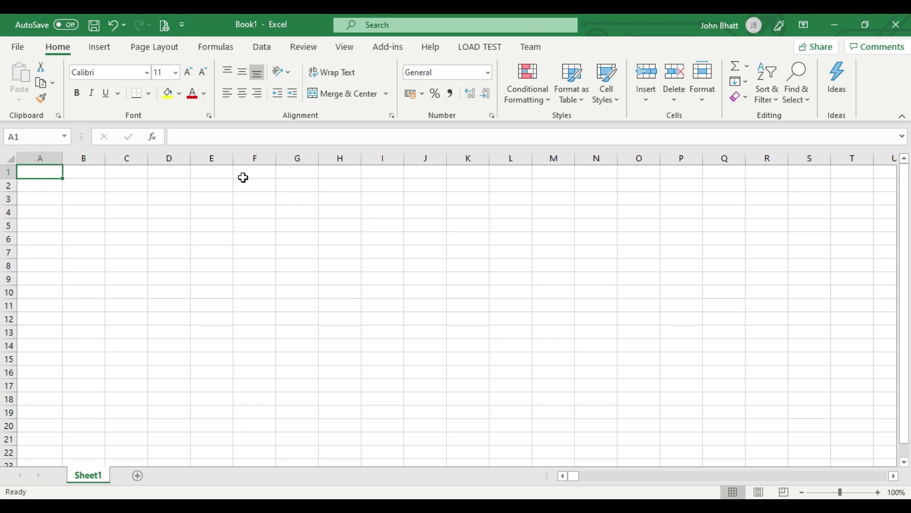
{"action": "key", "text": "Right"}
{"action": "key", "text": "Right"}
{"action": "key", "text": "Right"}
{"action": "key", "text": "Right"}
{"action": "key", "text": "Right"}
{"action": "key", "text": "Right"}
{"action": "key", "text": "Right"}
{"action": "key", "text": "Right"}
{"action": "key", "text": "Right"}
{"action": "key", "text": "Right"}
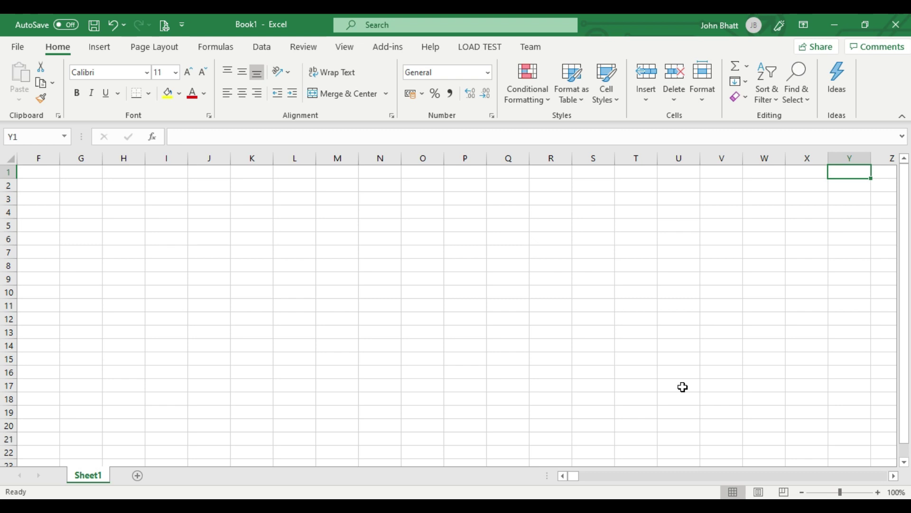
{"action": "key", "text": "ctrl+Right"}
{"action": "key", "text": "Down"}
{"action": "key", "text": "Down"}
{"action": "key", "text": "Down"}
{"action": "key", "text": "Up"}
{"action": "key", "text": "Up"}
{"action": "key", "text": "Up"}
{"action": "key", "text": "Up"}
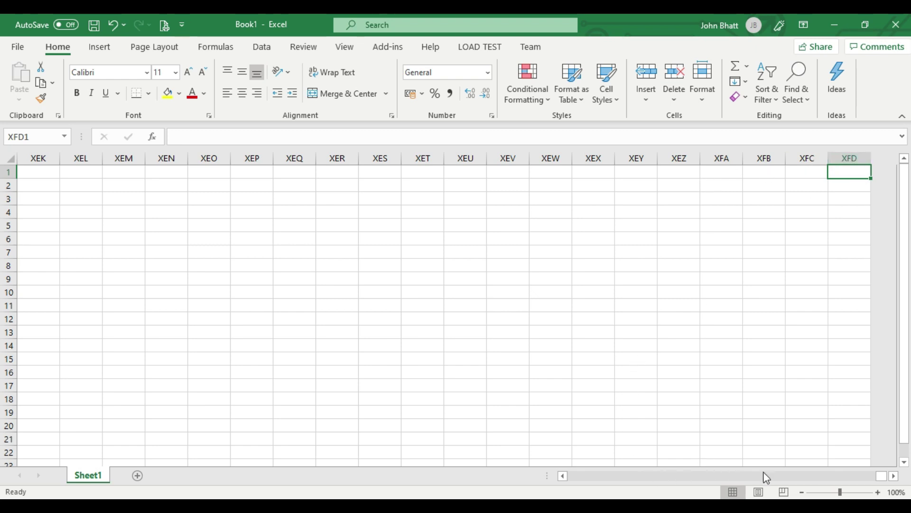
{"action": "left_click_drag", "start_coordinate": [880, 476], "coordinate": [538, 476]}
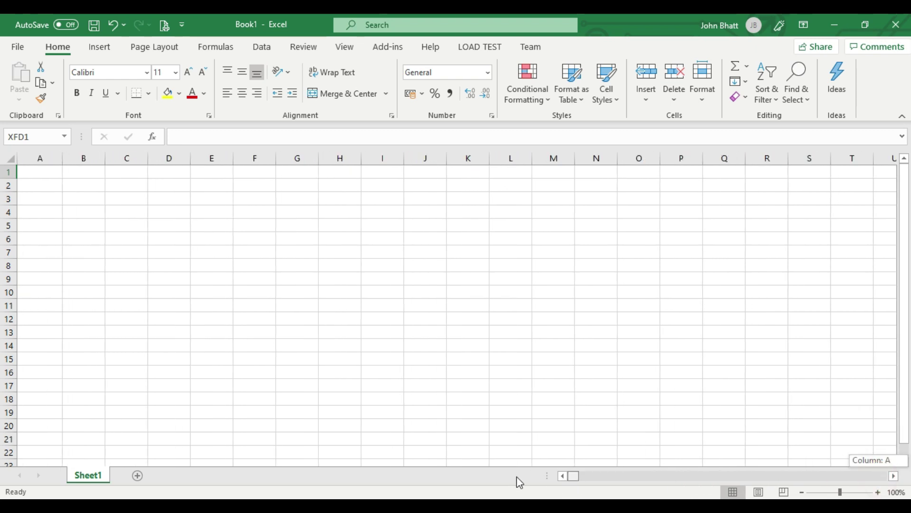
{"action": "left_click", "coordinate": [632, 176]}
{"action": "key", "text": "Right"}
{"action": "key", "text": "Right"}
{"action": "key", "text": "Right"}
{"action": "key", "text": "Right"}
{"action": "key", "text": "Right"}
{"action": "key", "text": "Right"}
{"action": "key", "text": "Right"}
{"action": "key", "text": "Right"}
{"action": "key", "text": "Right"}
{"action": "key", "text": "Right"}
{"action": "key", "text": "Right"}
{"action": "key", "text": "Right"}
{"action": "key", "text": "Right"}
{"action": "key", "text": "Right"}
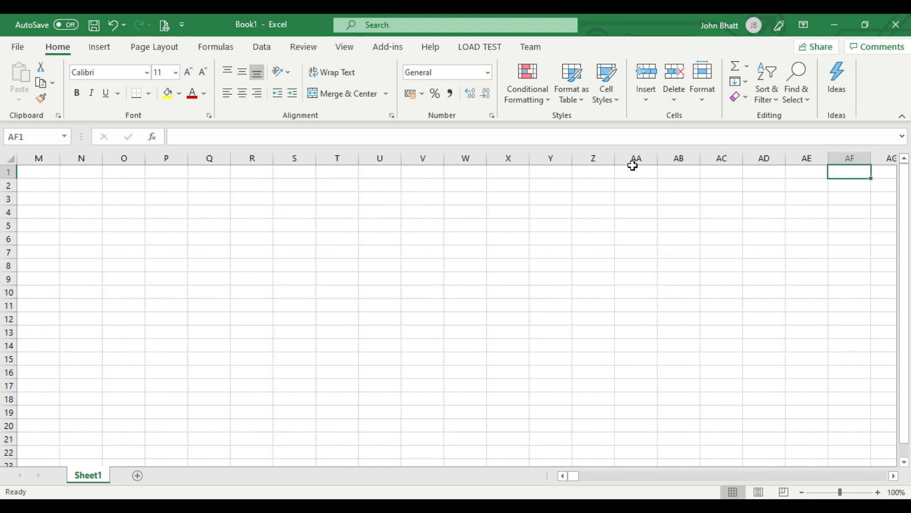
{"action": "left_click", "coordinate": [633, 166]}
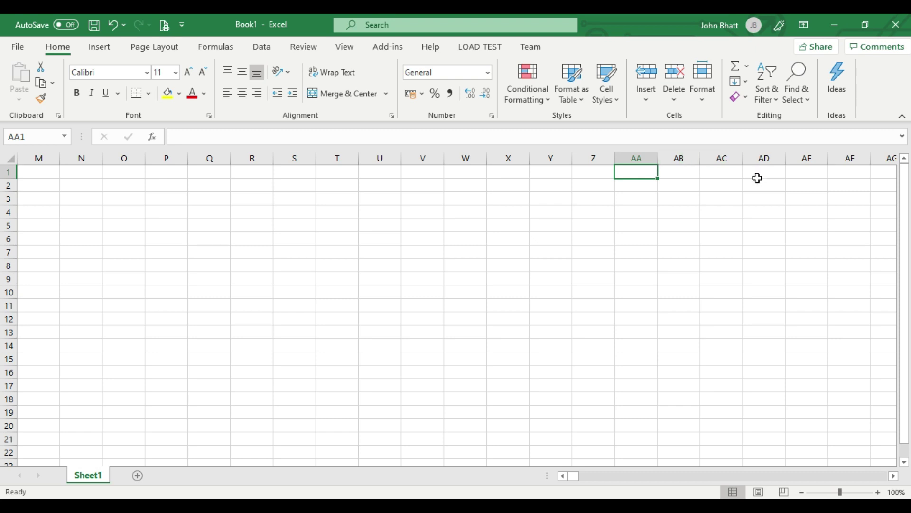
{"action": "key", "text": "Right"}
{"action": "key", "text": "Right"}
{"action": "key", "text": "Right"}
{"action": "key", "text": "Right"}
{"action": "key", "text": "Right"}
{"action": "key", "text": "Right"}
{"action": "key", "text": "Right"}
{"action": "key", "text": "Right"}
{"action": "key", "text": "Right"}
{"action": "key", "text": "Right"}
{"action": "key", "text": "Right"}
{"action": "key", "text": "Right"}
{"action": "key", "text": "Right"}
{"action": "key", "text": "Right"}
{"action": "key", "text": "Left"}
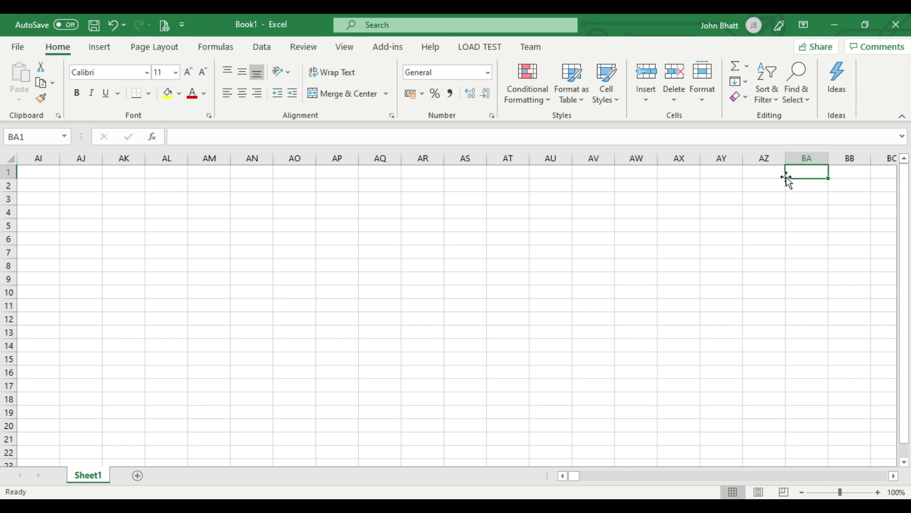
{"action": "left_click", "coordinate": [775, 172]}
{"action": "key", "text": "ctrl+Home"}
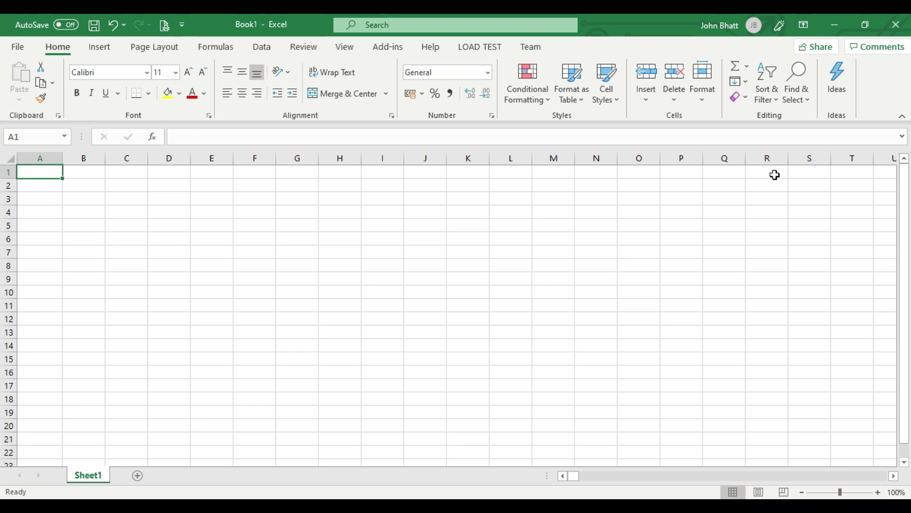
Enter 16384 in A1 and 'Columns' in B1.
{"action": "left_click", "coordinate": [274, 174]}
{"action": "left_click", "coordinate": [197, 174]}
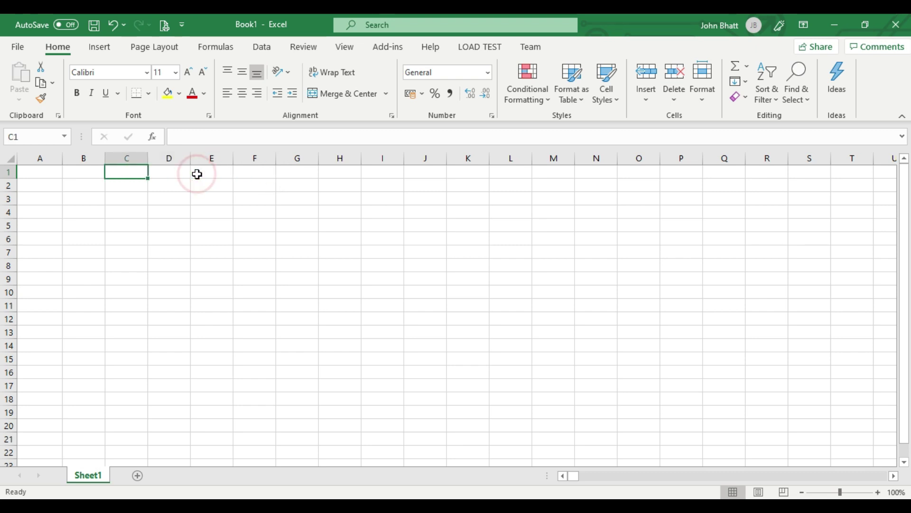
{"action": "key", "text": "Left"}
{"action": "key", "text": "Left"}
{"action": "type", "text": "1638"}
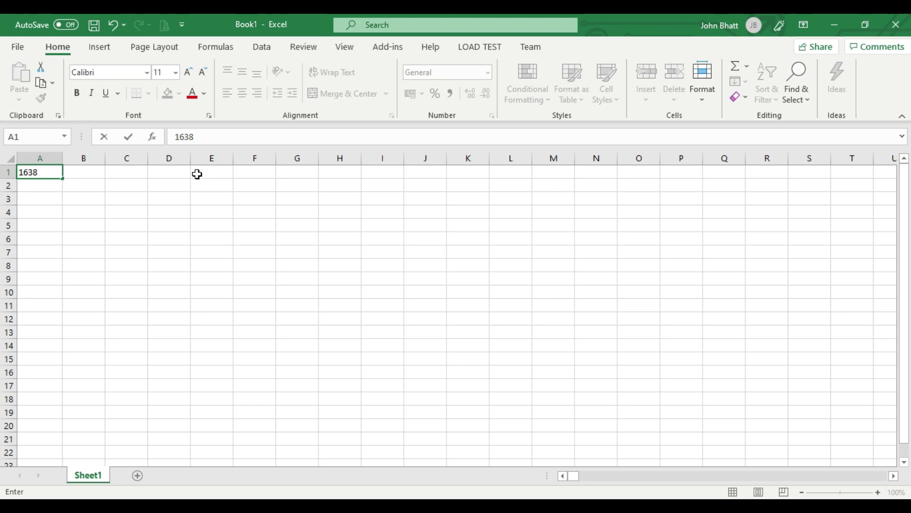
{"action": "type", "text": "4"}
{"action": "key", "text": "Return"}
{"action": "key", "text": "Up"}
{"action": "key", "text": "Right"}
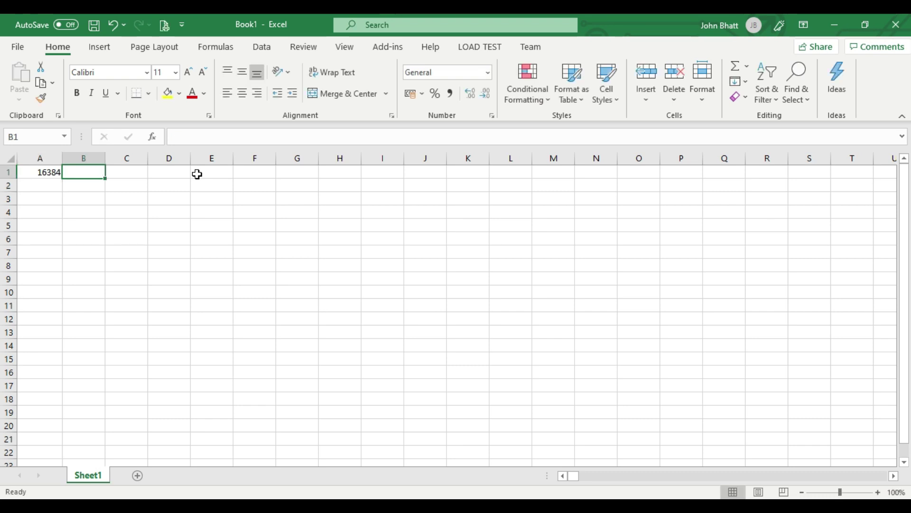
{"action": "type", "text": "Columns"}
{"action": "key", "text": "Return"}
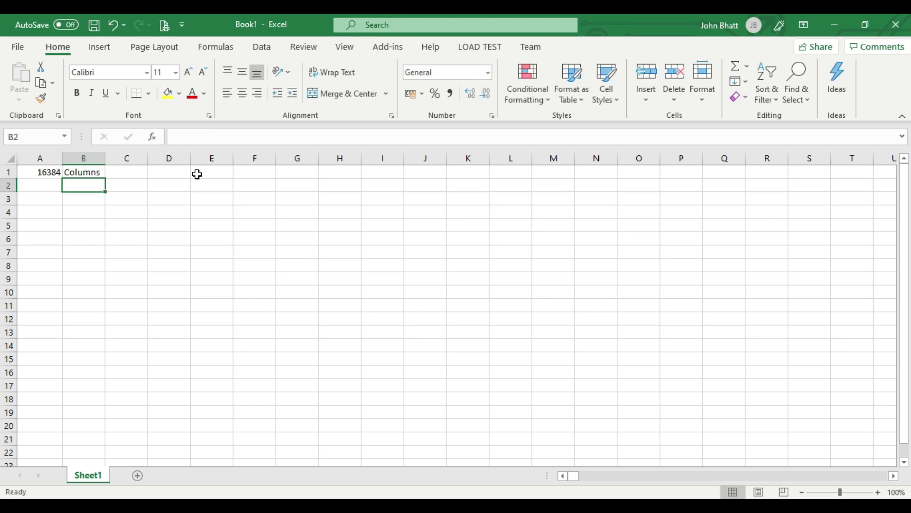
Move around with arrow keys, jumping to the sheet's last row with Ctrl+Down, then back to B1.
{"action": "key", "text": "Left"}
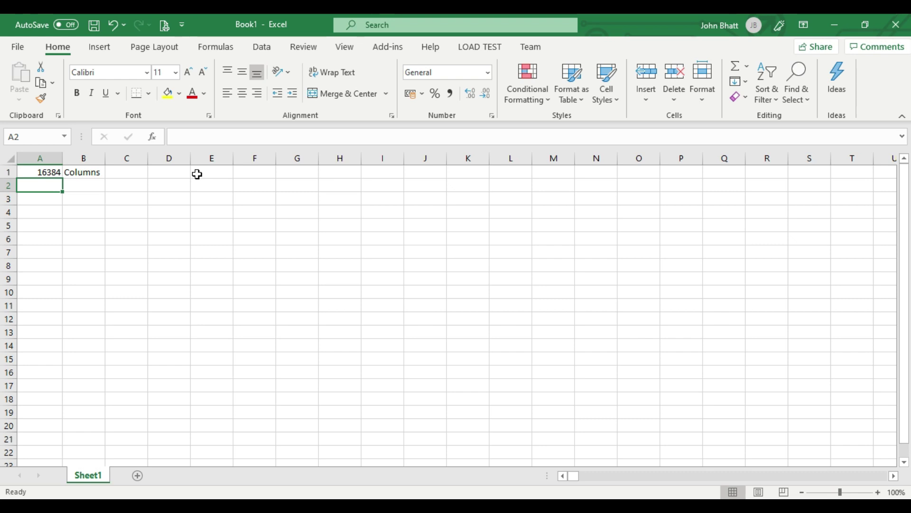
{"action": "key", "text": "Right"}
{"action": "key", "text": "Up"}
{"action": "key", "text": "Down"}
{"action": "key", "text": "Up"}
{"action": "key", "text": "Down"}
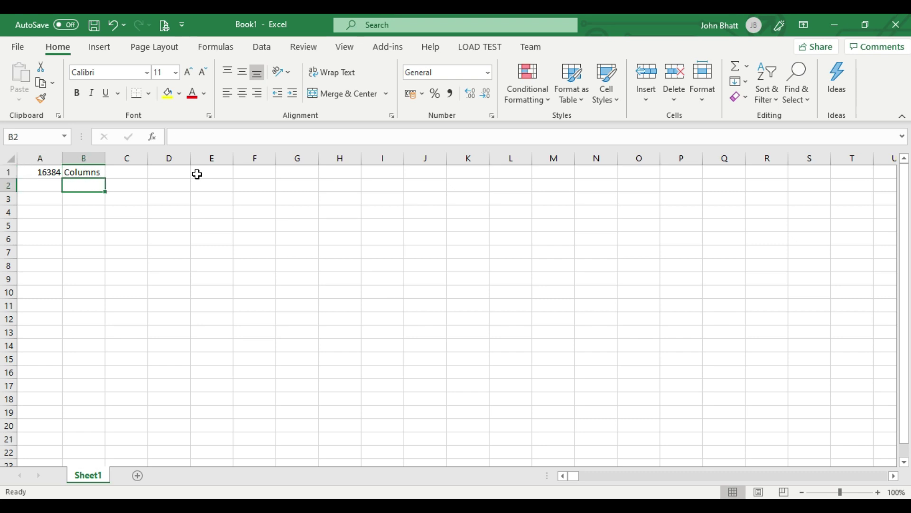
{"action": "key", "text": "Left"}
{"action": "key", "text": "Down"}
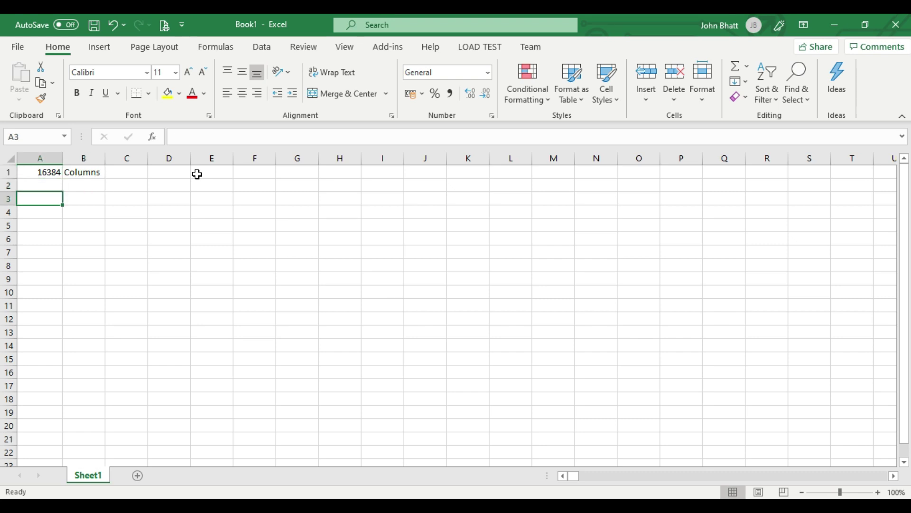
{"action": "key", "text": "ctrl+Down"}
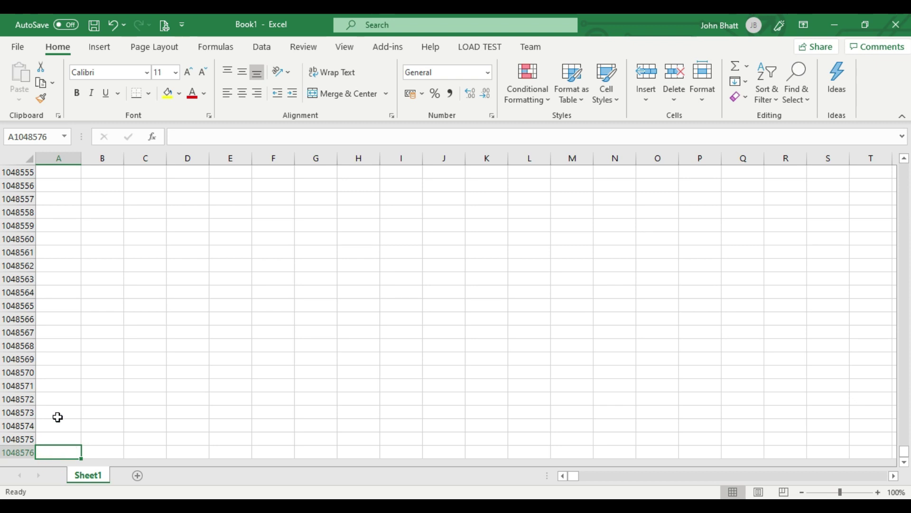
{"action": "key", "text": "Left"}
{"action": "key", "text": "Down"}
{"action": "key", "text": "Up"}
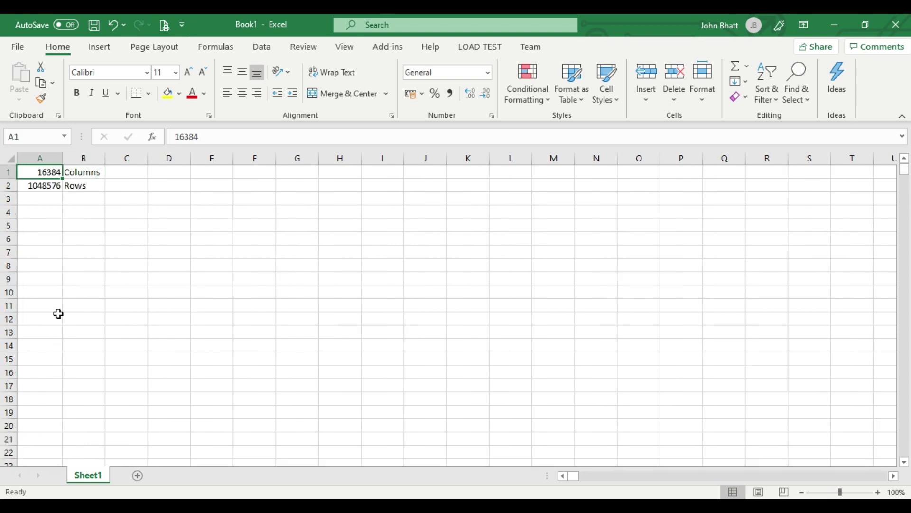
{"action": "key", "text": "Right"}
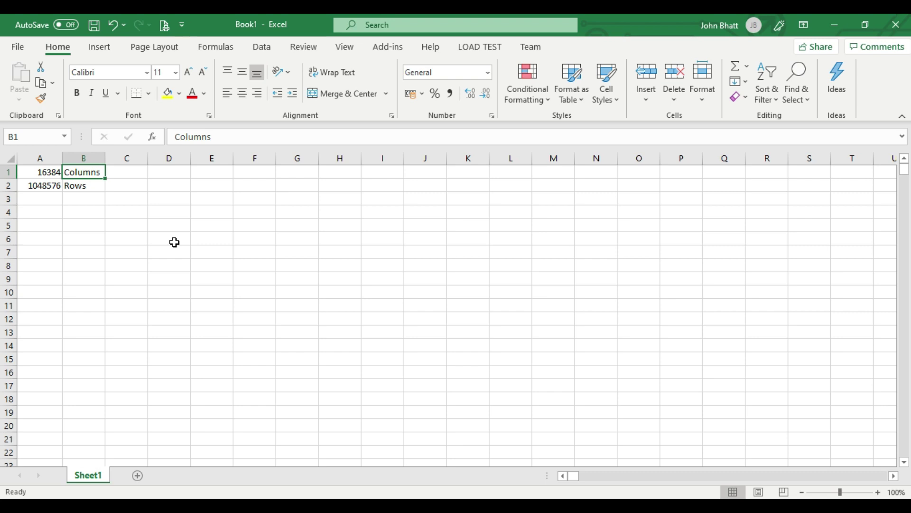
{"action": "left_click", "coordinate": [38, 225]}
{"action": "left_click", "coordinate": [27, 171]}
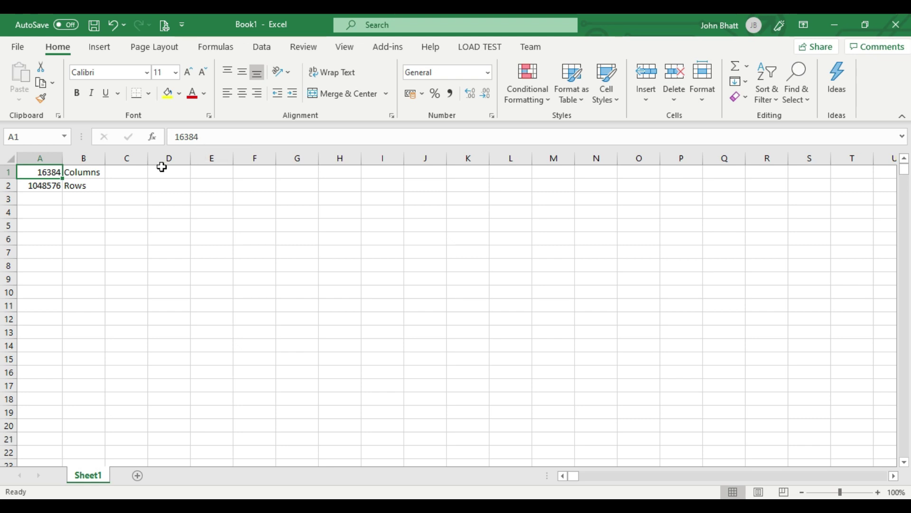
{"action": "left_click", "coordinate": [102, 195]}
{"action": "left_click", "coordinate": [144, 170]}
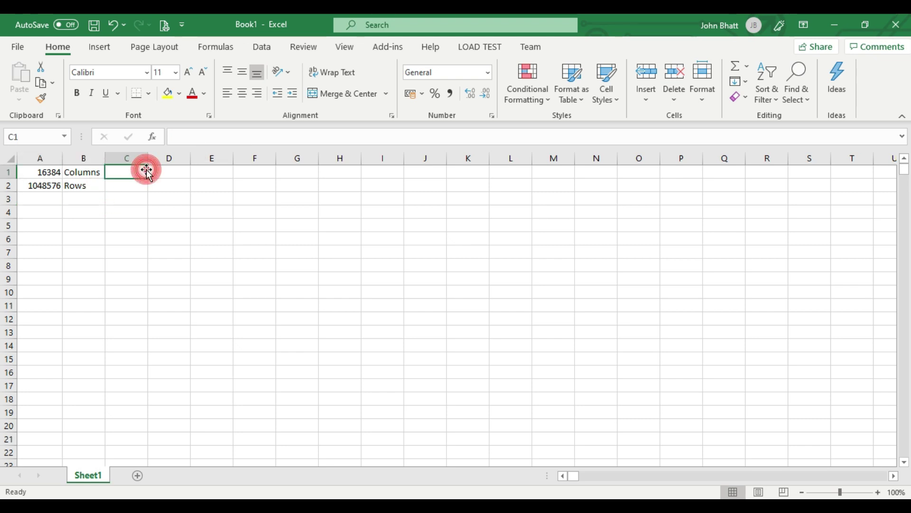
{"action": "left_click", "coordinate": [189, 171]}
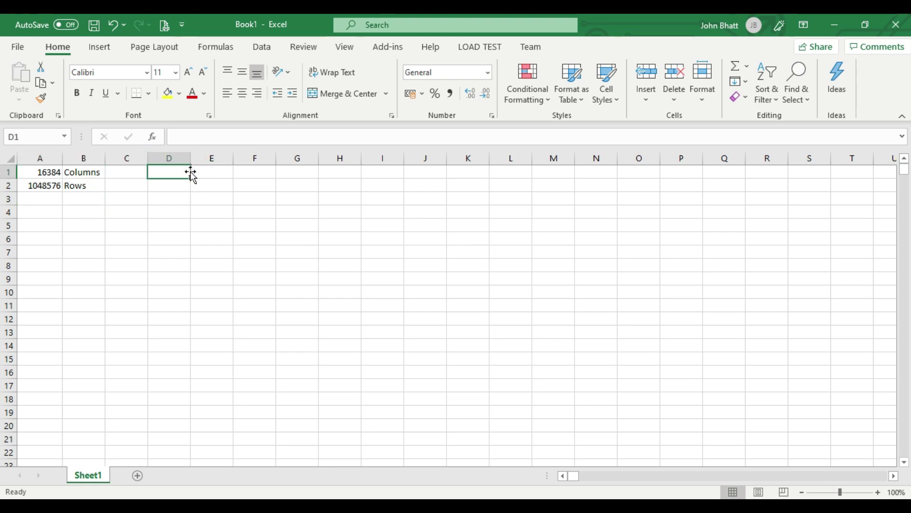
{"action": "left_click", "coordinate": [104, 333]}
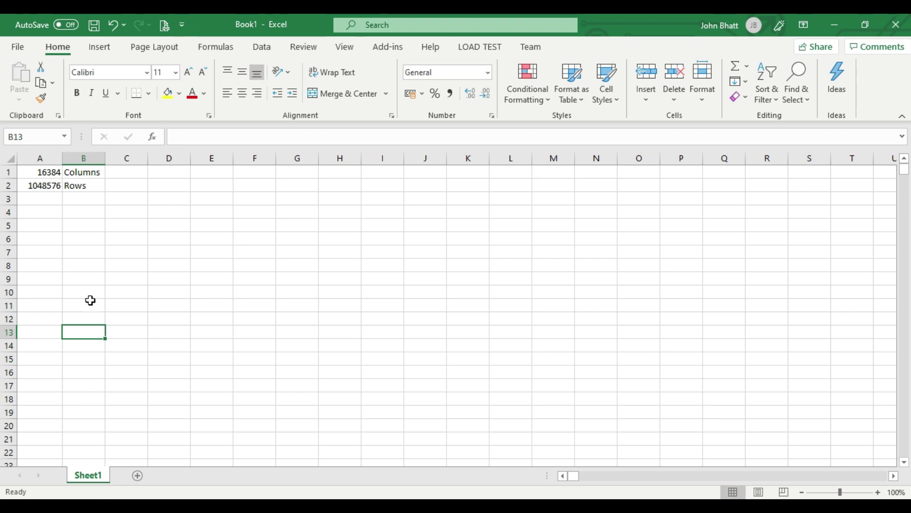
{"action": "left_click", "coordinate": [43, 186]}
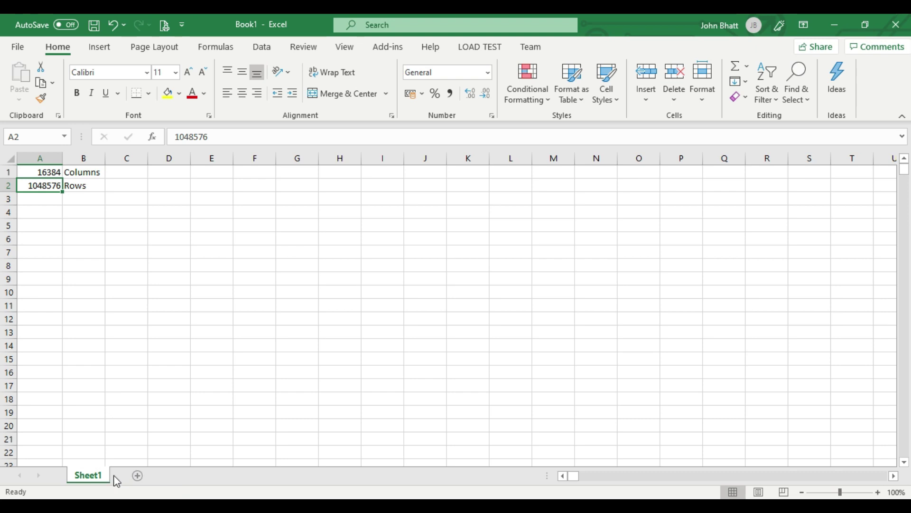
Add Sheet2, then return to Sheet1 and select its A1, B1 and B2 cells.
{"action": "left_click", "coordinate": [138, 478]}
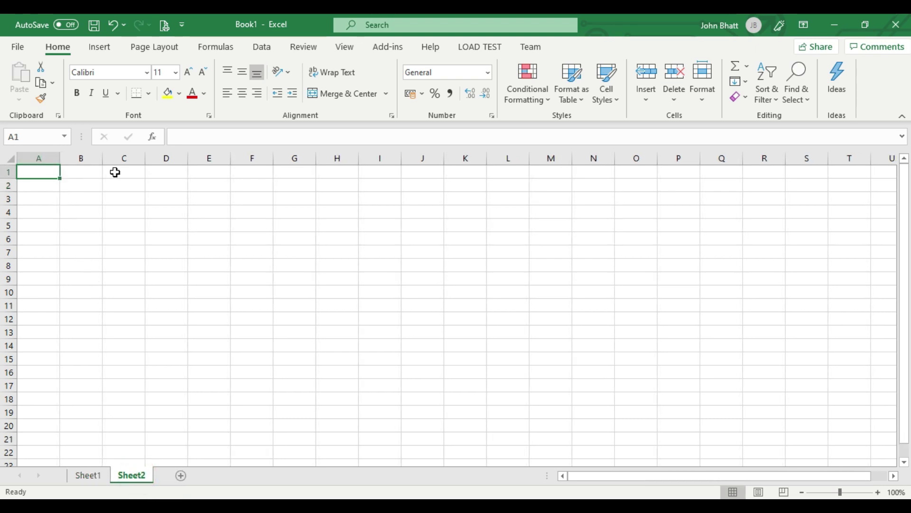
{"action": "left_click", "coordinate": [88, 476]}
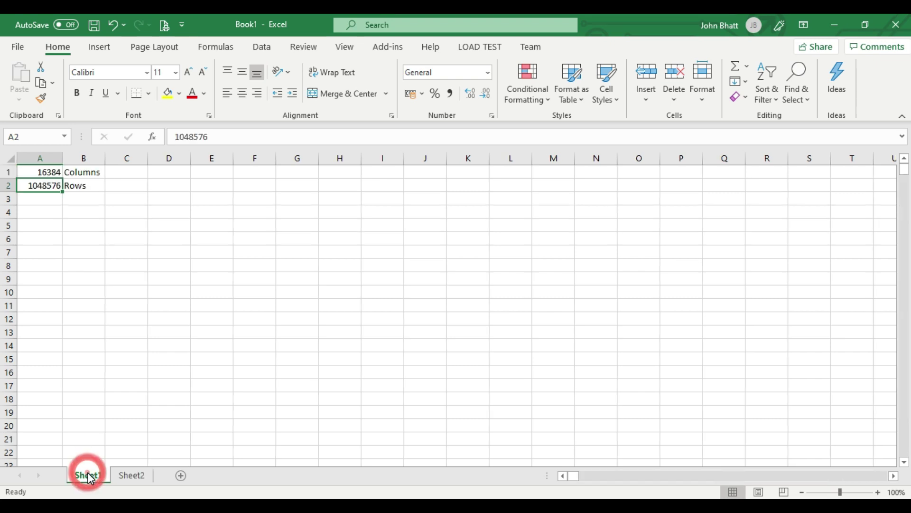
{"action": "left_click", "coordinate": [43, 173]}
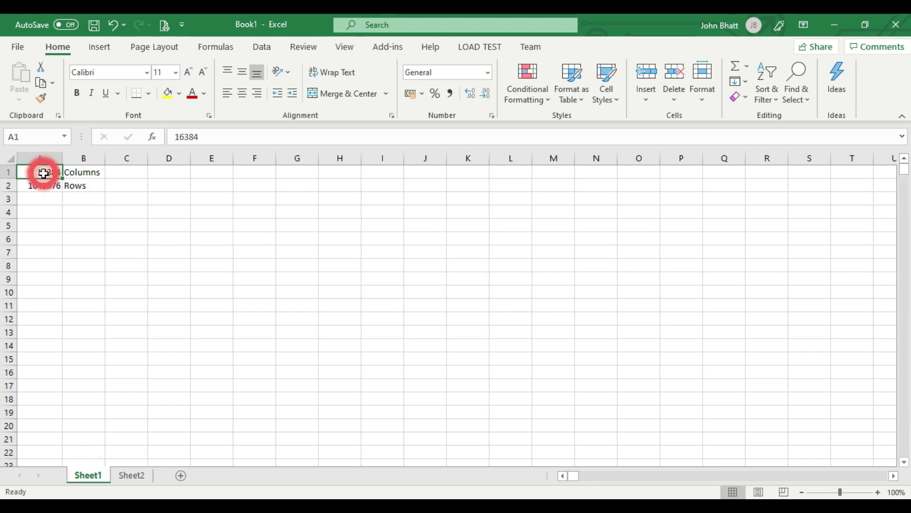
{"action": "left_click", "coordinate": [68, 171]}
{"action": "left_click", "coordinate": [69, 186]}
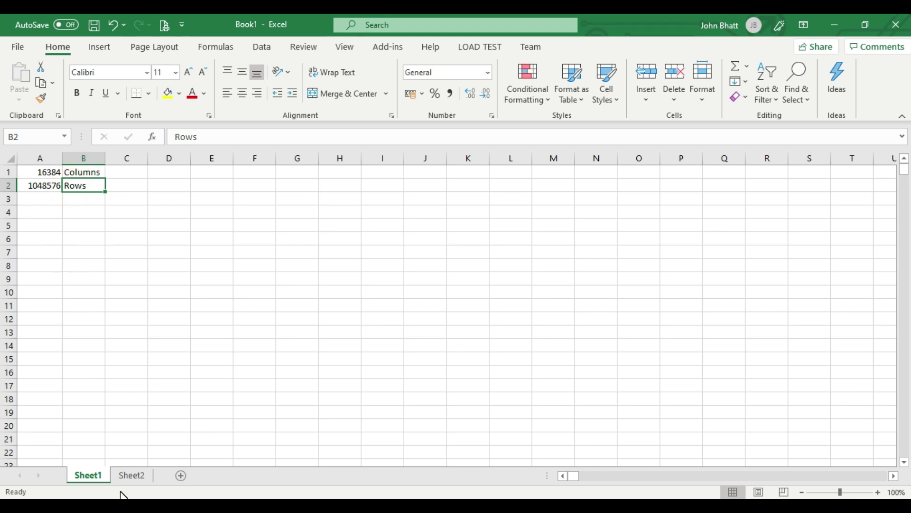
{"action": "left_click", "coordinate": [129, 476]}
{"action": "left_click", "coordinate": [86, 476]}
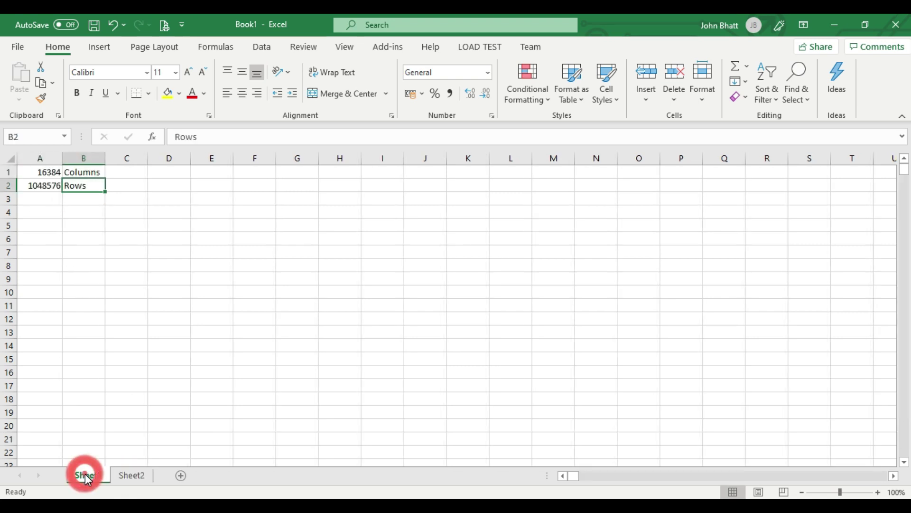
{"action": "key", "text": "Up"}
{"action": "key", "text": "Left"}
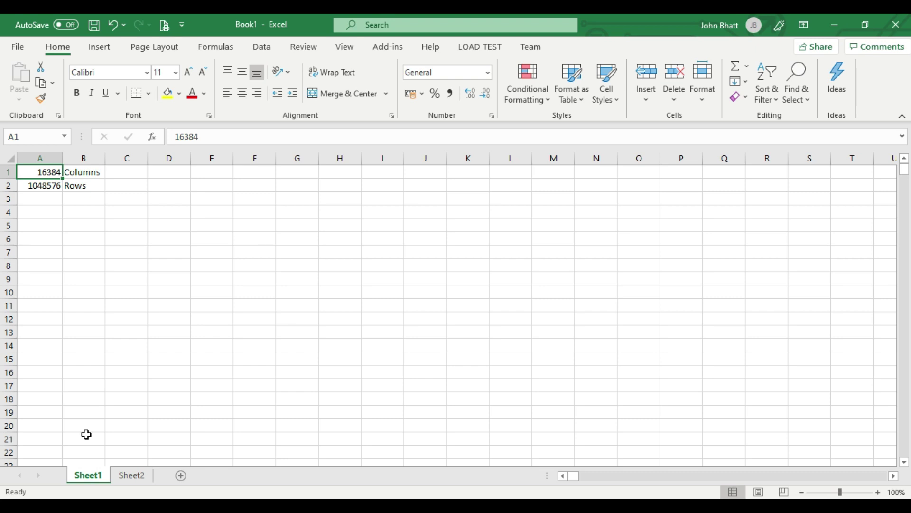
Start and cancel a rename of Sheet1, select D18, B21 and A18, then show Sheet2.
{"action": "left_click", "coordinate": [84, 475]}
{"action": "left_click", "coordinate": [131, 475]}
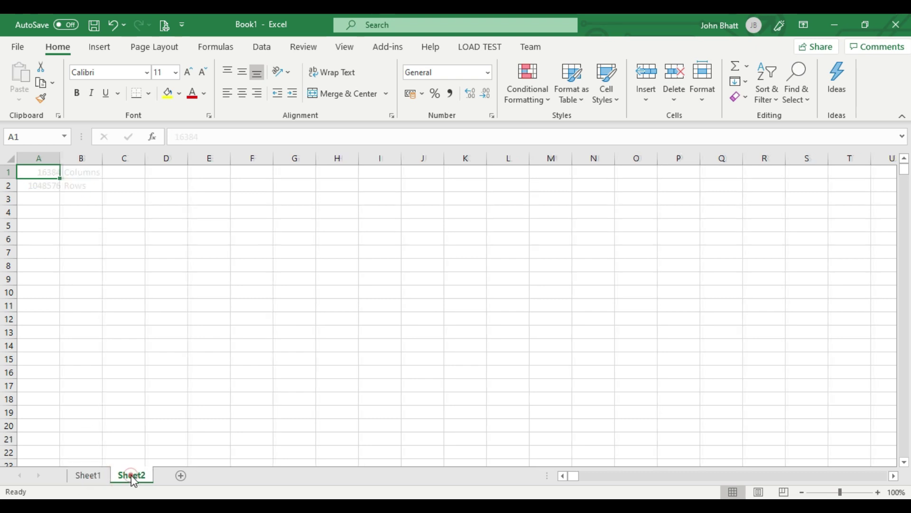
{"action": "double_click", "coordinate": [86, 474]}
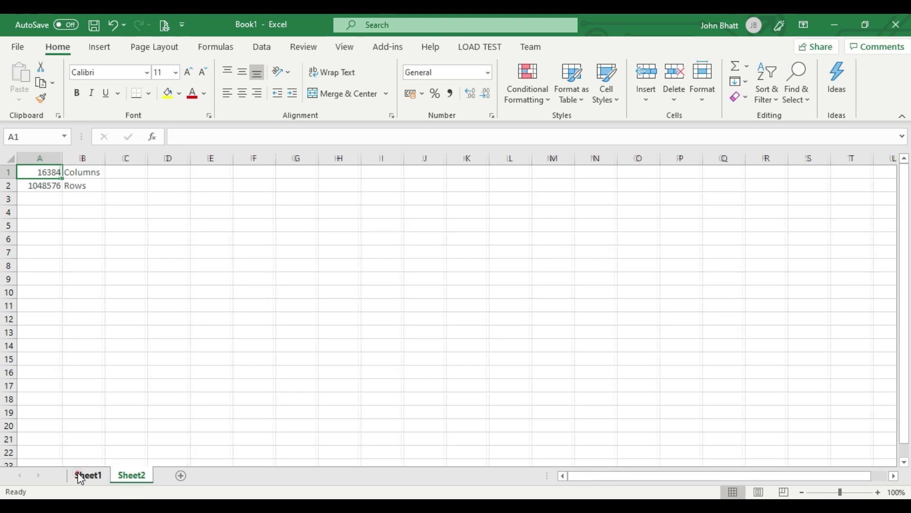
{"action": "type", "text": "d"}
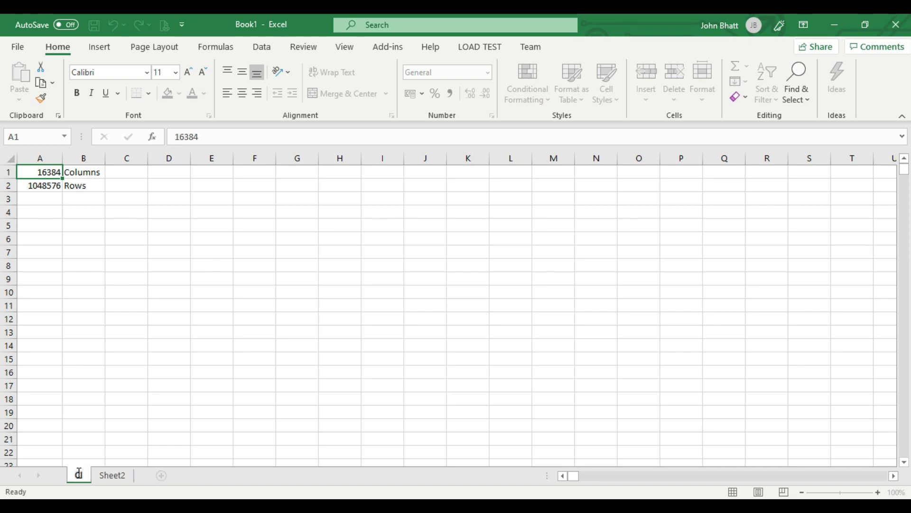
{"action": "key", "text": "Escape"}
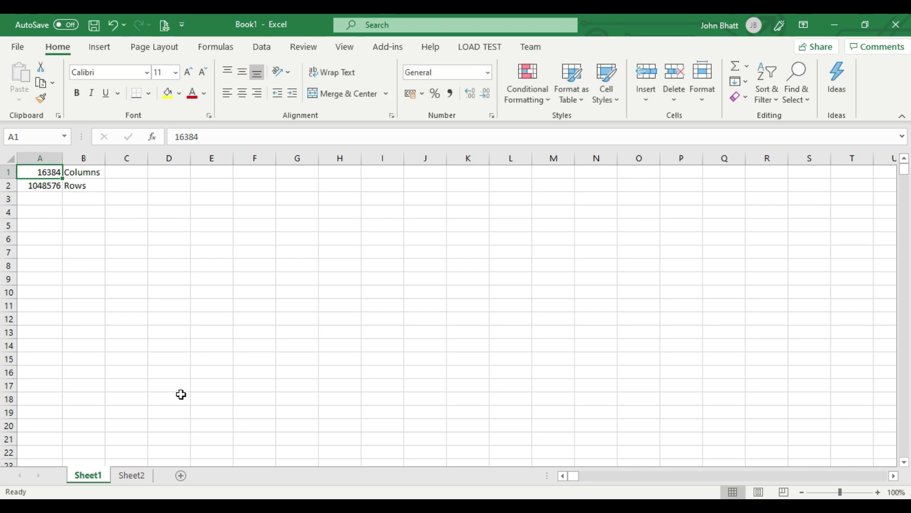
{"action": "left_click", "coordinate": [179, 396]}
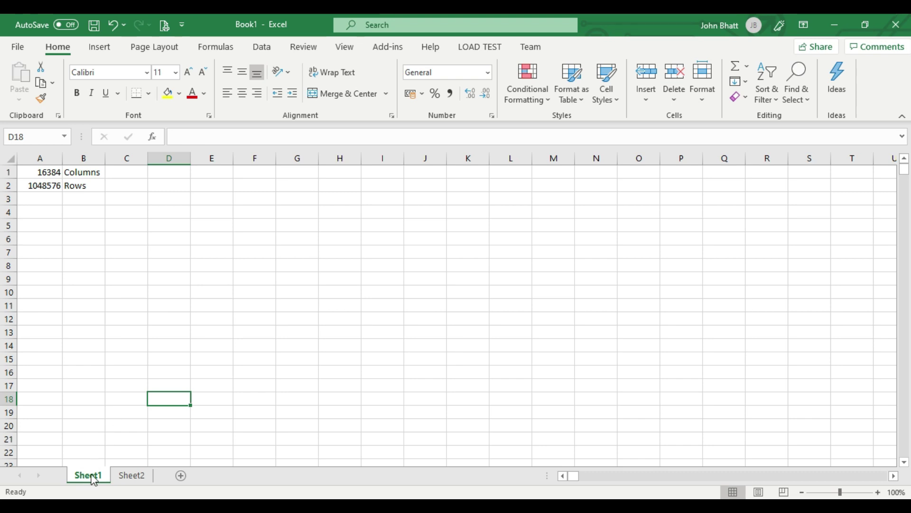
{"action": "left_click", "coordinate": [79, 432]}
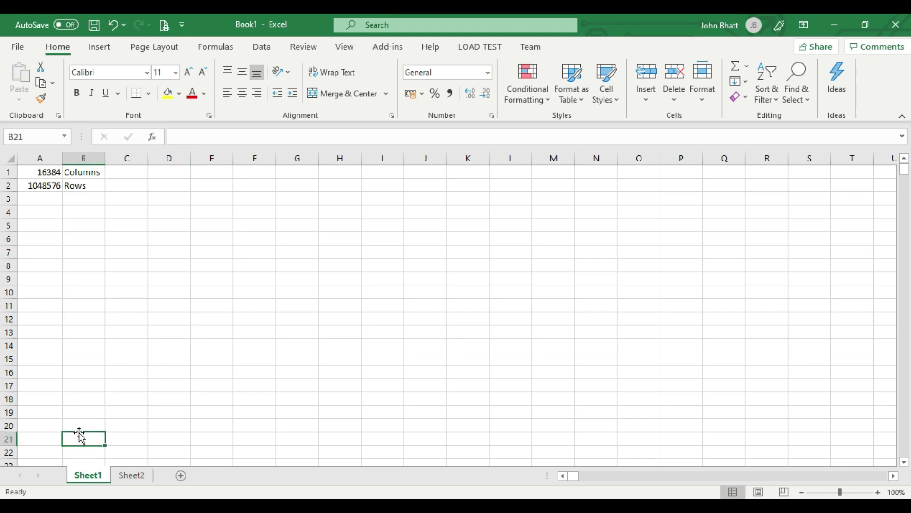
{"action": "left_click", "coordinate": [46, 392]}
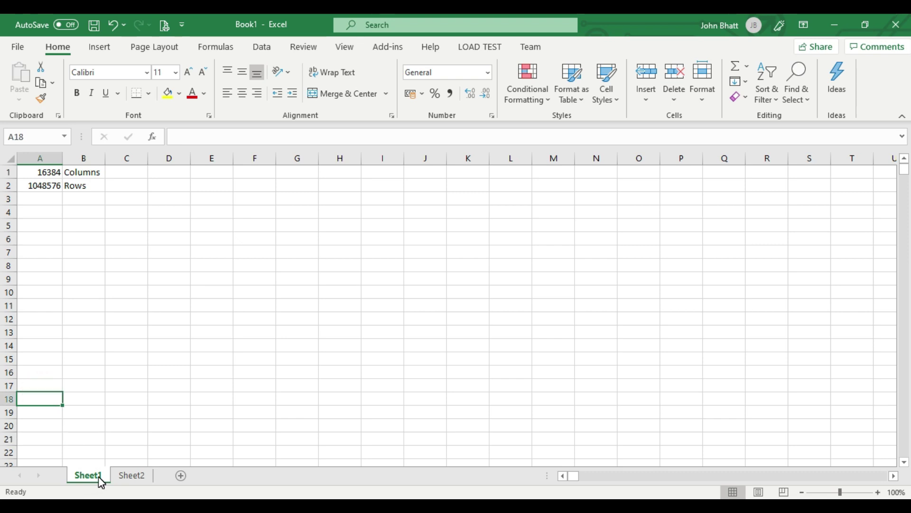
{"action": "left_click", "coordinate": [130, 475]}
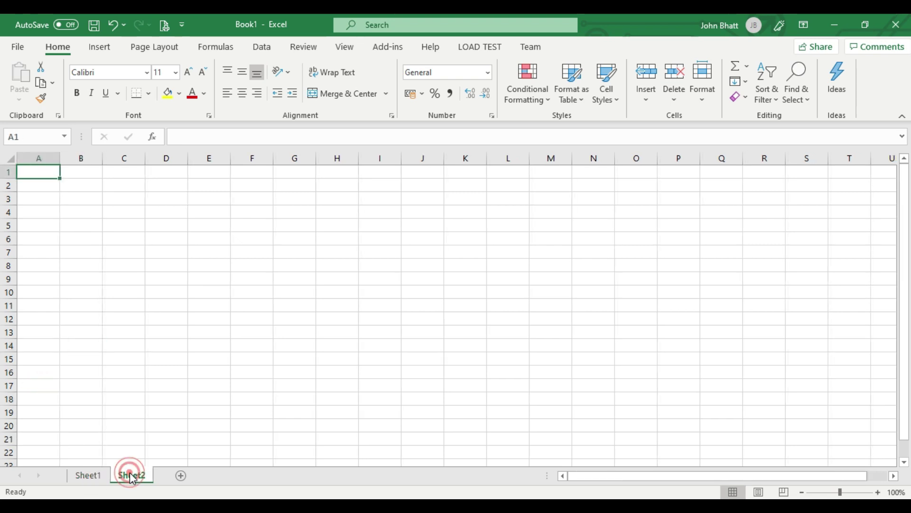
Add Sheet3 and Sheet4, then return to Sheet1.
{"action": "left_click", "coordinate": [183, 478]}
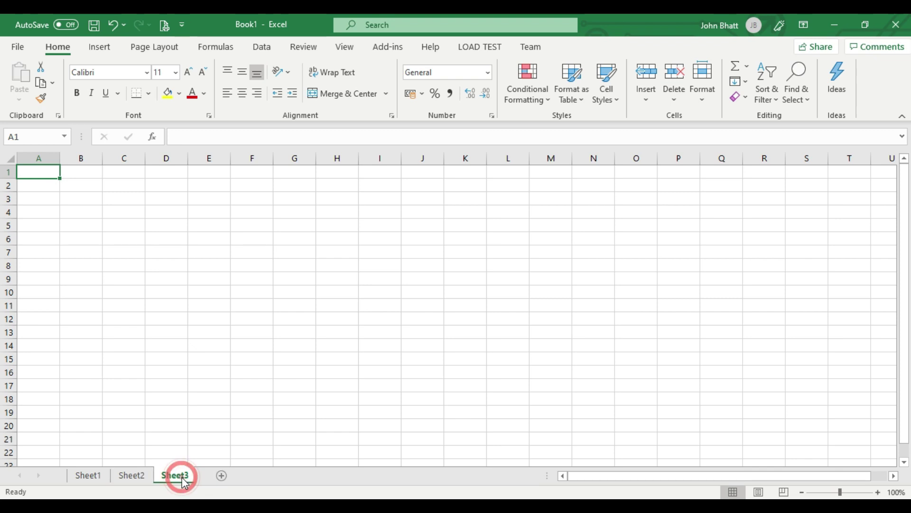
{"action": "left_click", "coordinate": [224, 476]}
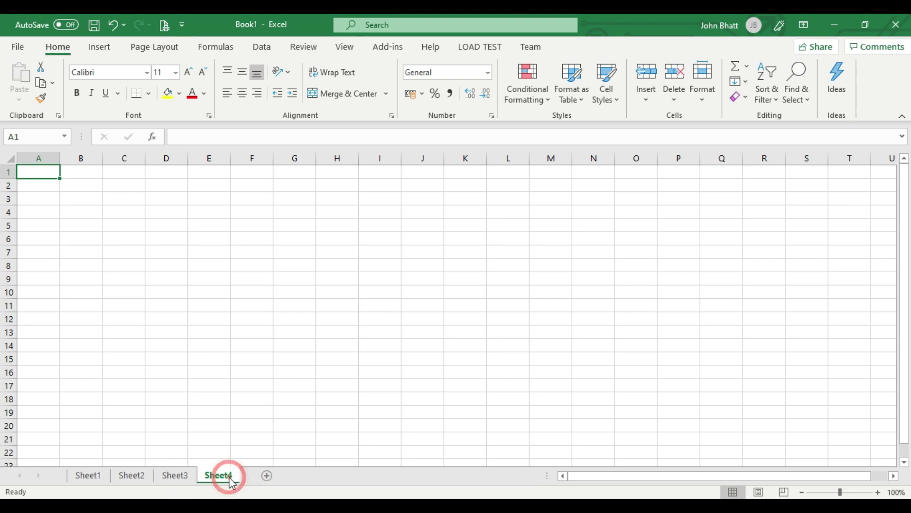
{"action": "left_click", "coordinate": [86, 476]}
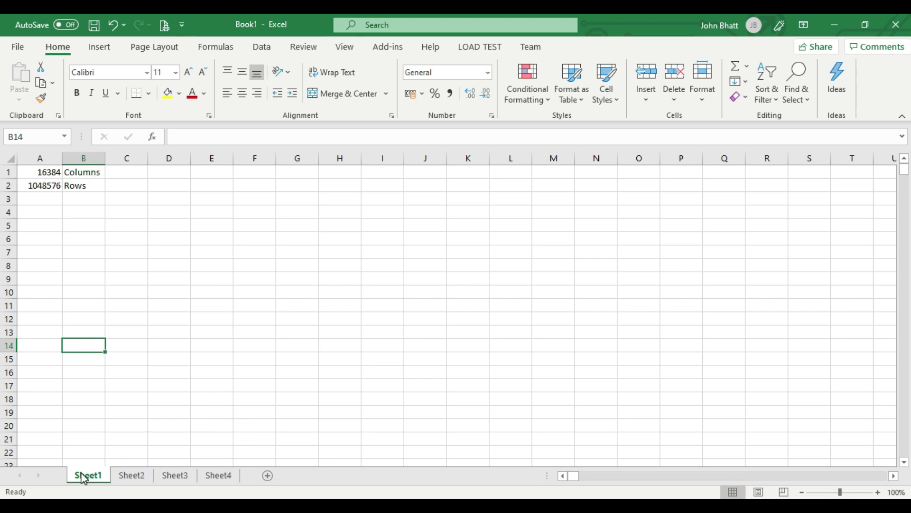
Rename the Sheet1 tab to 'Quarter-1' through its right-click menu.
{"action": "right_click", "coordinate": [84, 478]}
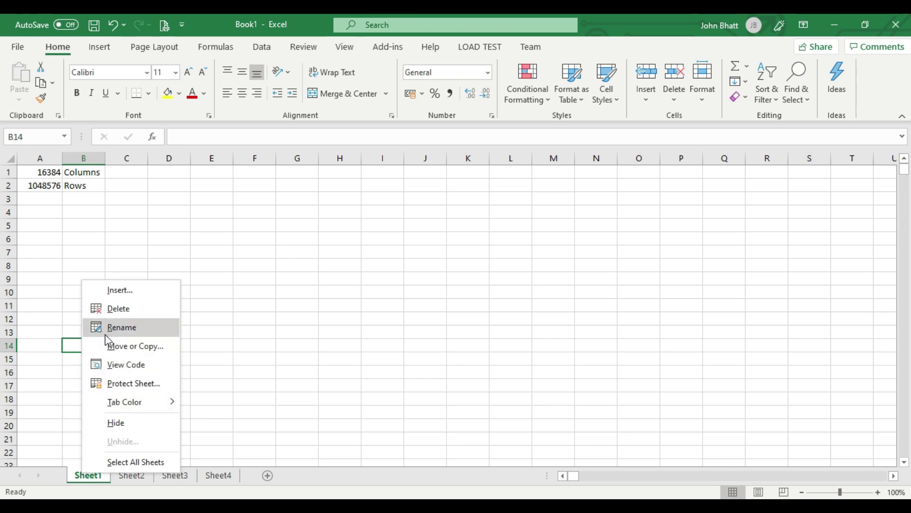
{"action": "left_click", "coordinate": [59, 446]}
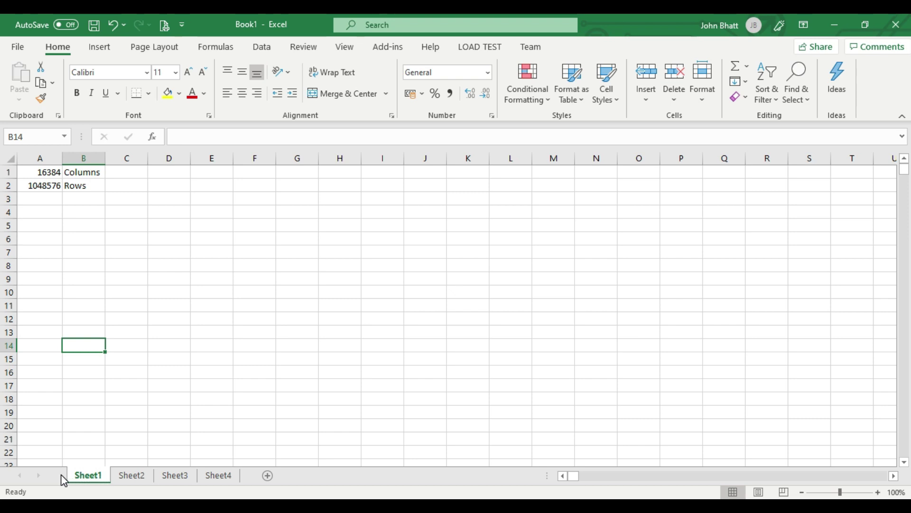
{"action": "right_click", "coordinate": [95, 479]}
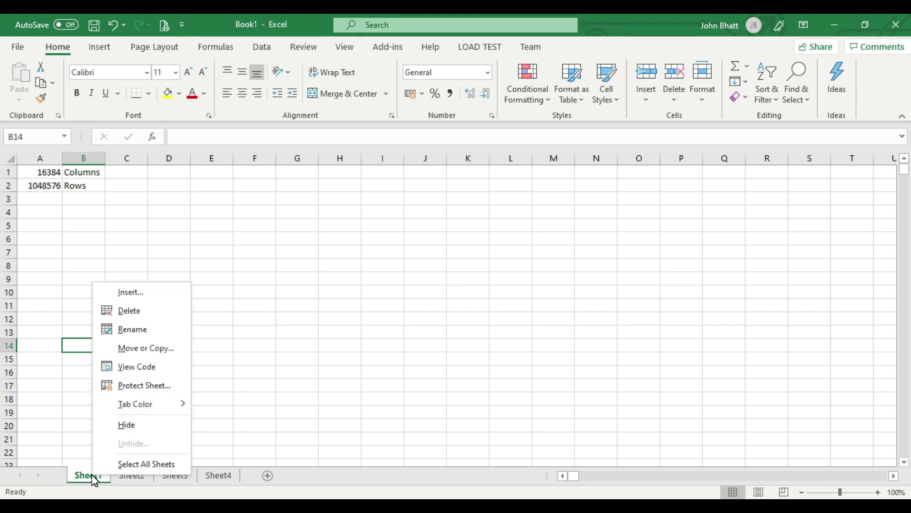
{"action": "left_click", "coordinate": [128, 329]}
{"action": "type", "text": "Quarter-1"}
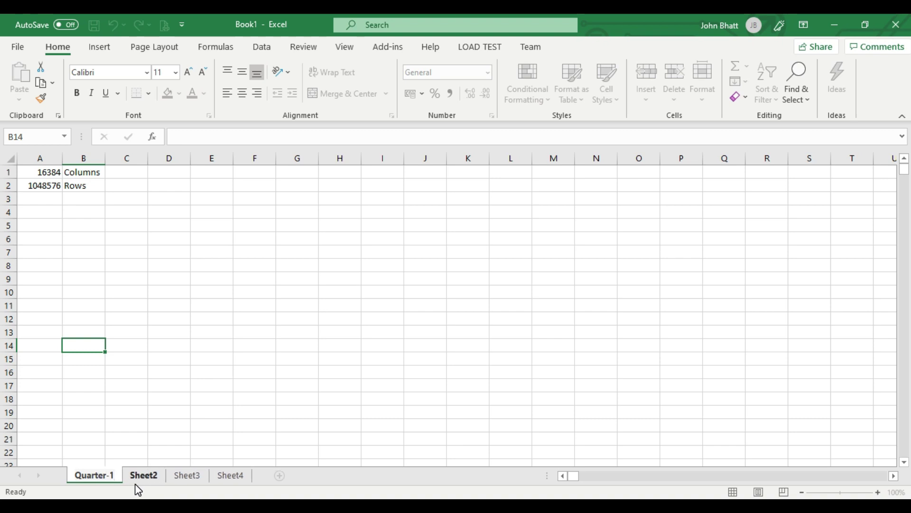
{"action": "key", "text": "Return"}
Rename Sheet2, Sheet3 and Sheet4 to Quarter-2, Quarter-3 and Quarter-4.
{"action": "left_click", "coordinate": [142, 477]}
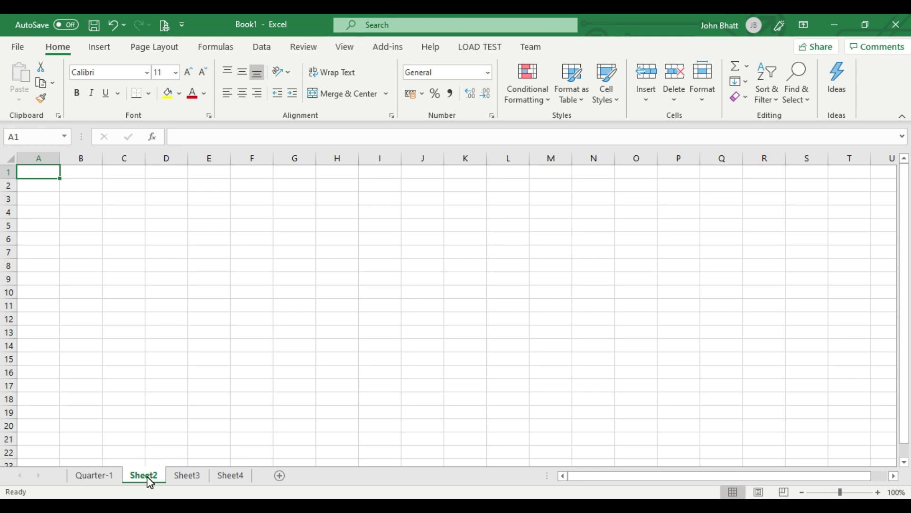
{"action": "double_click", "coordinate": [150, 476]}
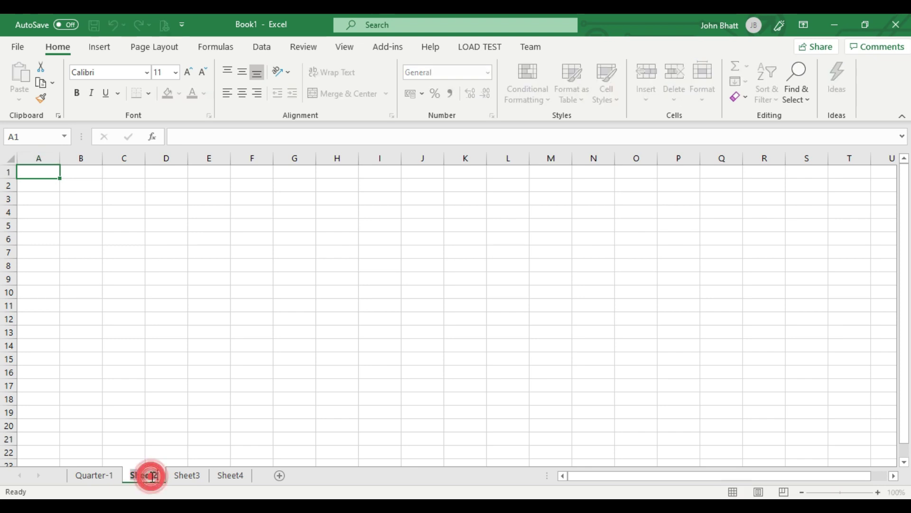
{"action": "type", "text": "Quarter-2"}
{"action": "key", "text": "Return"}
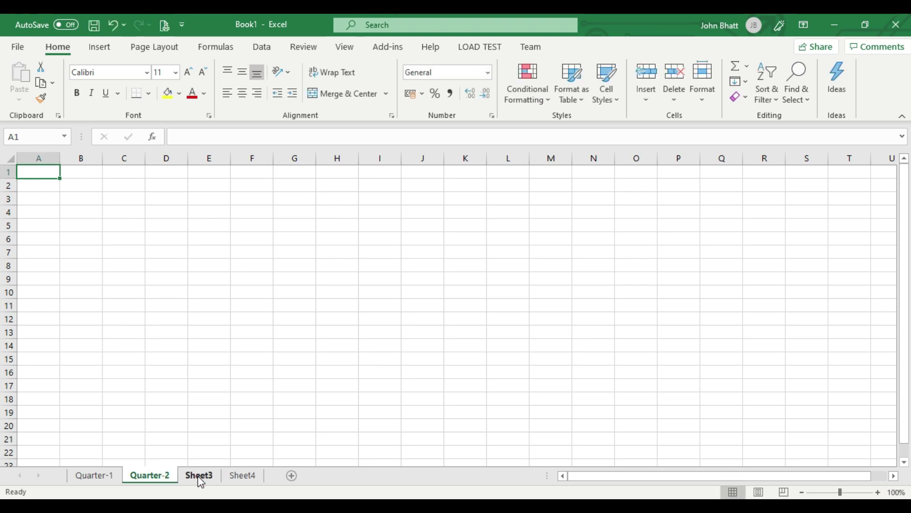
{"action": "double_click", "coordinate": [198, 476]}
{"action": "type", "text": "Qua"}
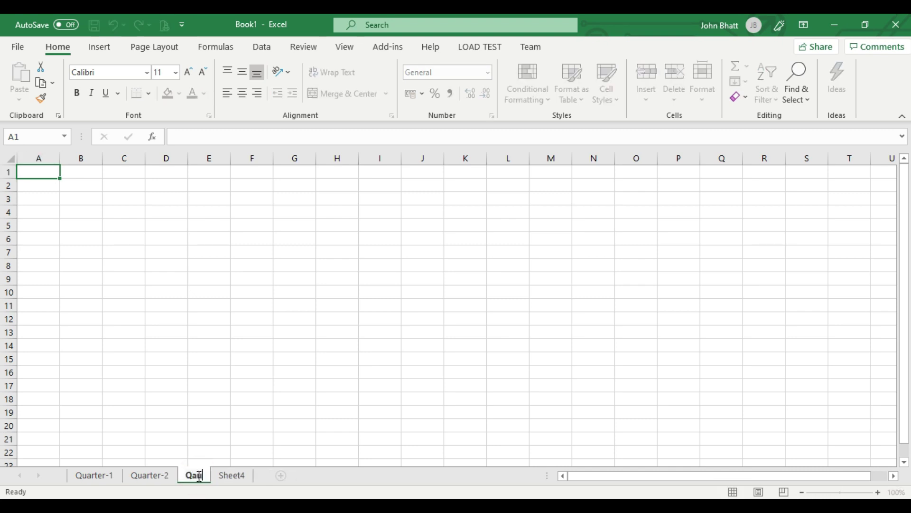
{"action": "type", "text": "rter-3"}
{"action": "key", "text": "Return"}
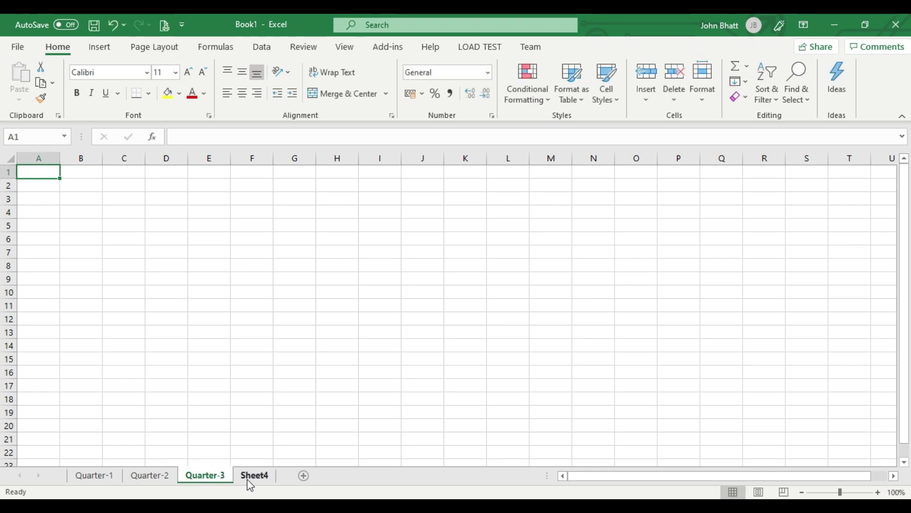
{"action": "left_click", "coordinate": [264, 476]}
{"action": "double_click", "coordinate": [264, 477]}
{"action": "type", "text": "Quarter-4"}
{"action": "key", "text": "Return"}
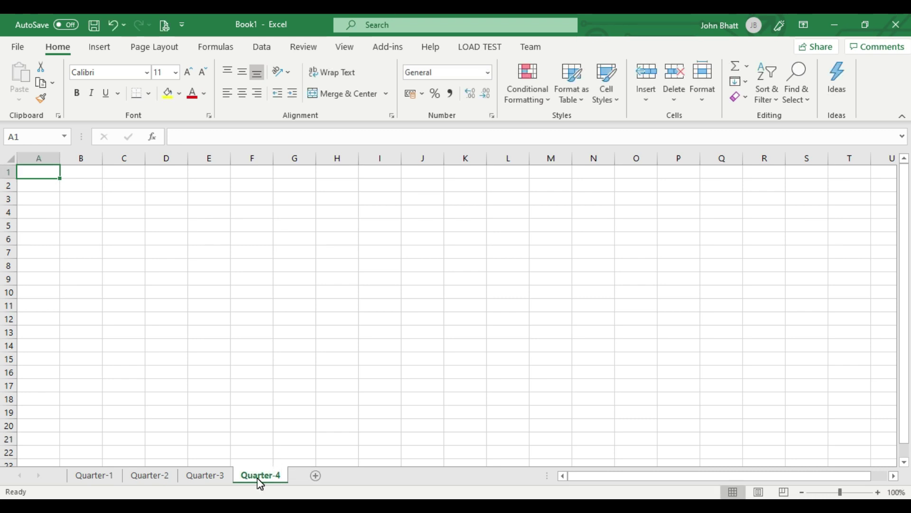
Browse the four Quarter sheets, selecting C20 on Quarter-4 and D14 on Quarter-1.
{"action": "left_click", "coordinate": [133, 428]}
{"action": "left_click", "coordinate": [152, 471]}
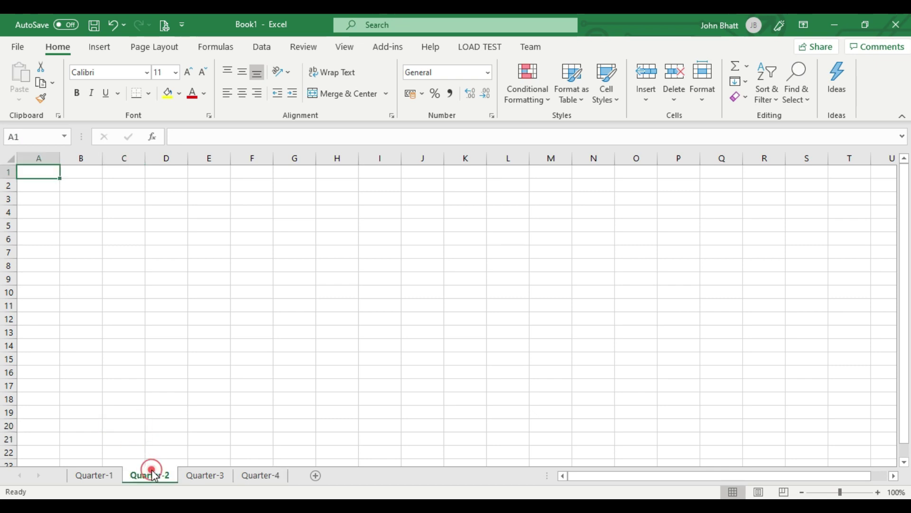
{"action": "left_click", "coordinate": [190, 474]}
{"action": "left_click", "coordinate": [263, 476]}
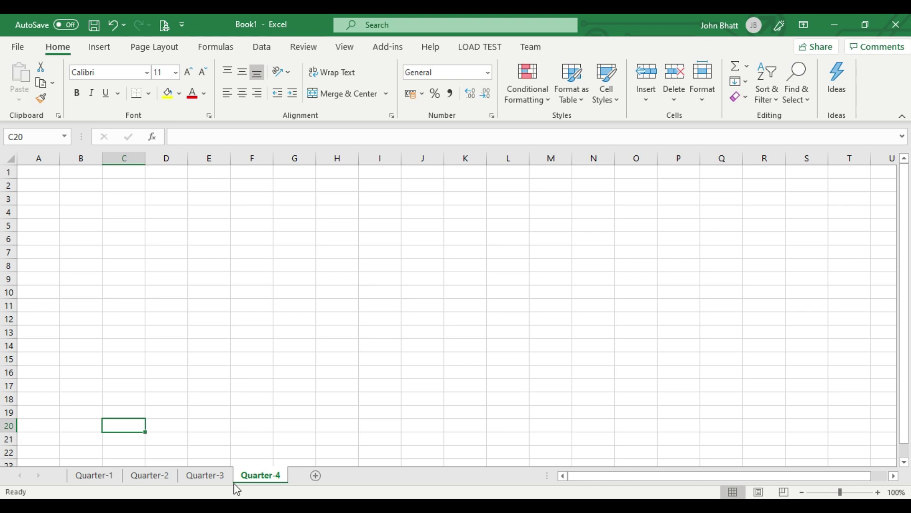
{"action": "left_click", "coordinate": [209, 477]}
{"action": "left_click", "coordinate": [150, 475]}
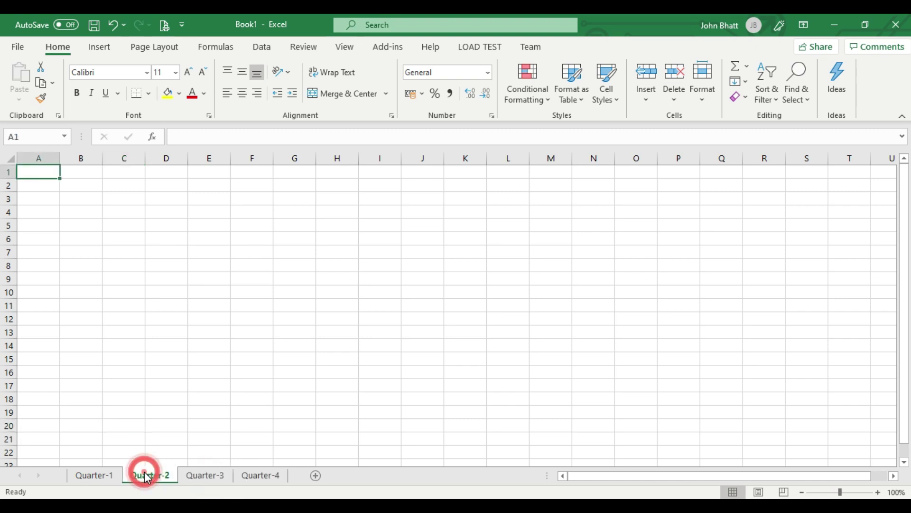
{"action": "left_click", "coordinate": [94, 475]}
{"action": "left_click", "coordinate": [161, 342]}
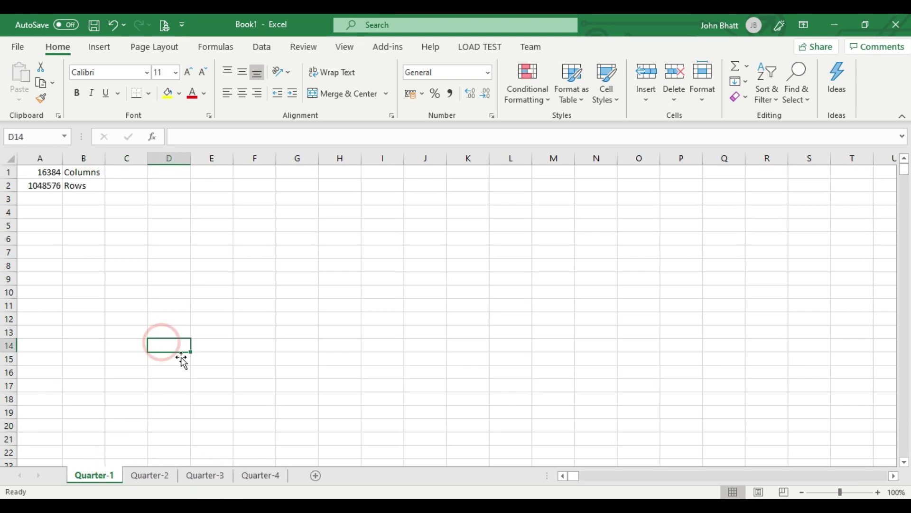
{"action": "left_click", "coordinate": [152, 474]}
{"action": "left_click", "coordinate": [200, 475]}
{"action": "left_click", "coordinate": [252, 476]}
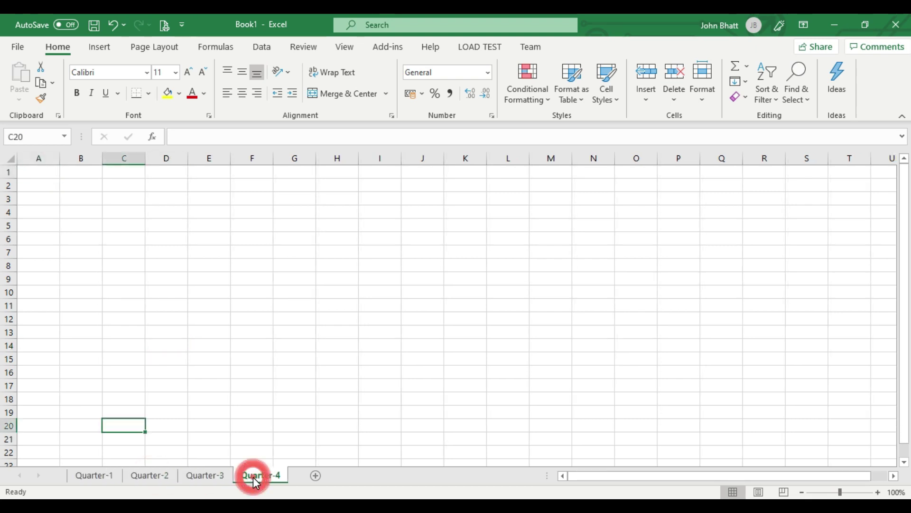
{"action": "left_click", "coordinate": [148, 260]}
Insert a new blank sheet before Quarter-4 and rename it Sheet1.
{"action": "left_click", "coordinate": [203, 472]}
{"action": "left_click", "coordinate": [316, 475]}
{"action": "double_click", "coordinate": [256, 477]}
{"action": "type", "text": "1"}
{"action": "key", "text": "Return"}
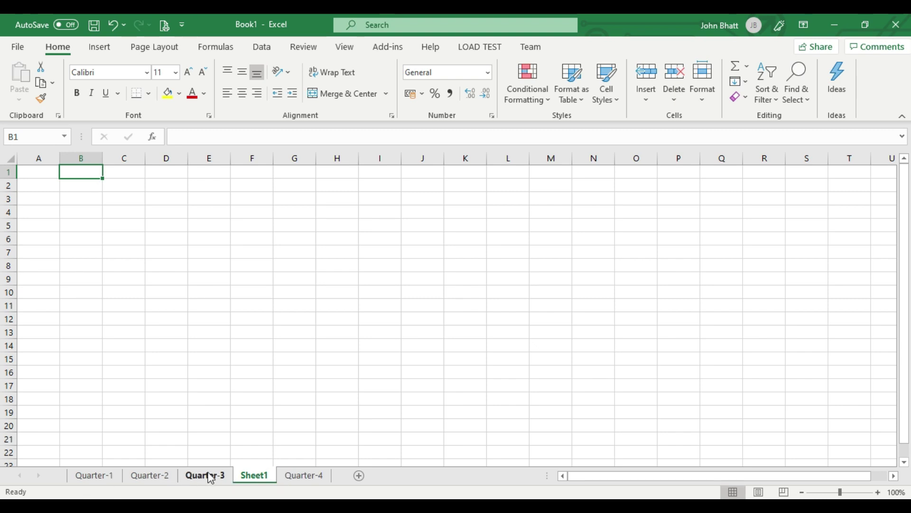
Add another new sheet, Sheet6, after Sheet1 and start editing its tab name.
{"action": "left_click", "coordinate": [360, 476]}
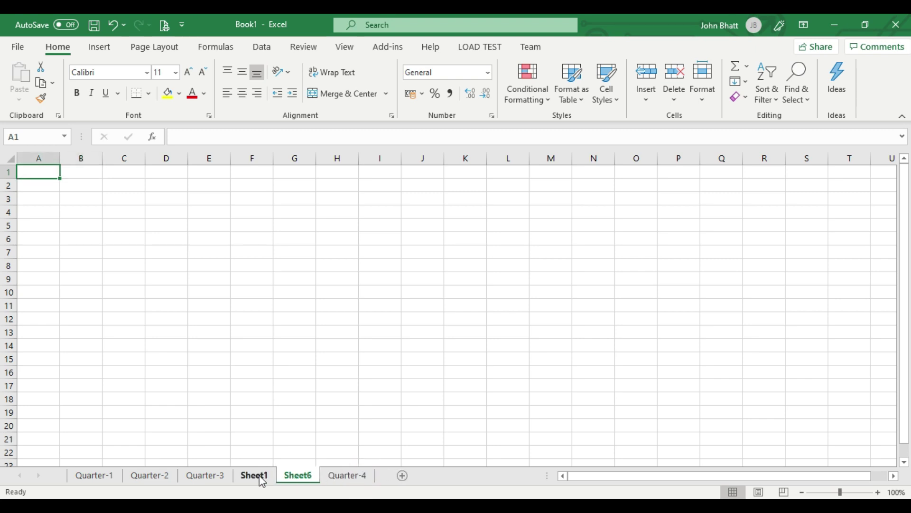
{"action": "double_click", "coordinate": [297, 476]}
{"action": "left_click", "coordinate": [311, 476]}
{"action": "type", "text": "1"}
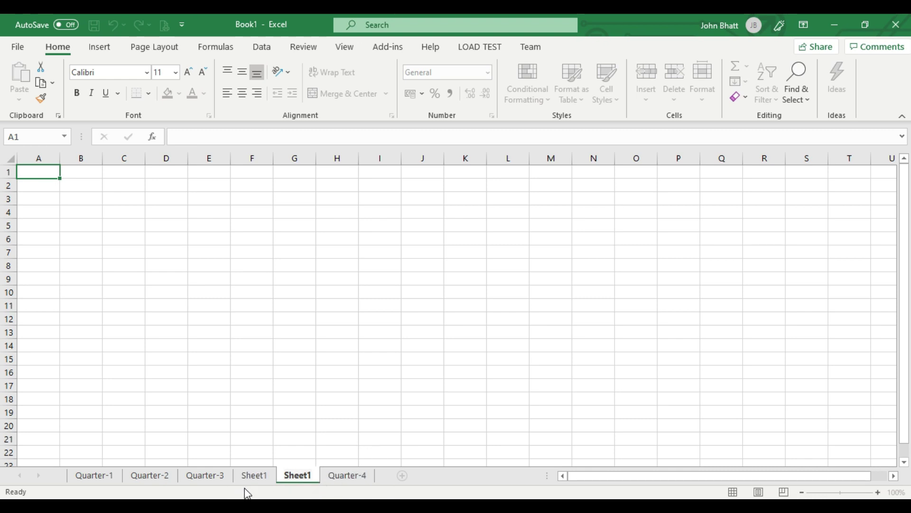
Try naming Sheet6 the duplicate Sheet1, dismiss the warning, and cancel to keep Sheet6.
{"action": "key", "text": "Return"}
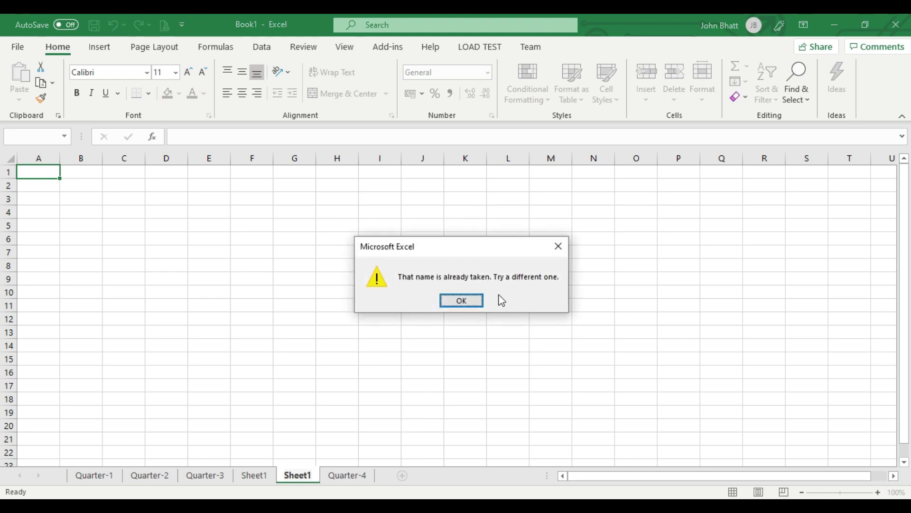
{"action": "left_click", "coordinate": [475, 306]}
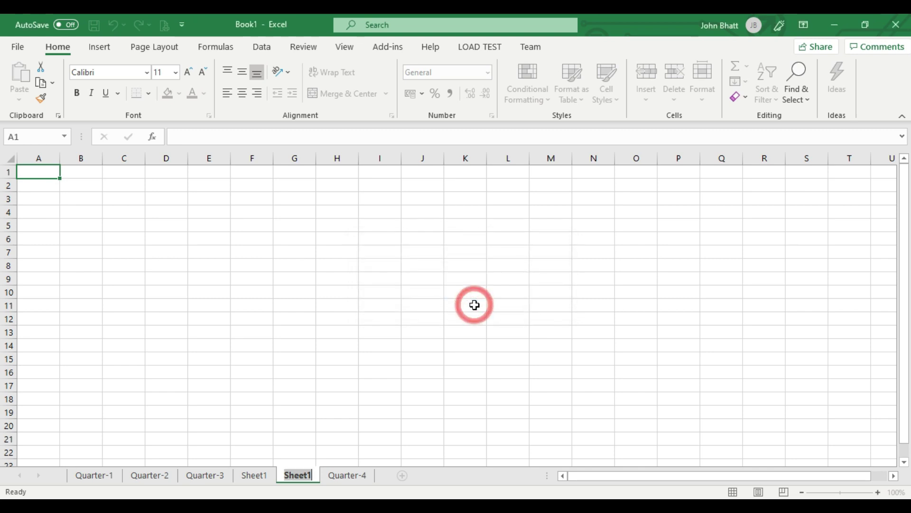
{"action": "left_click", "coordinate": [294, 477]}
{"action": "double_click", "coordinate": [294, 479]}
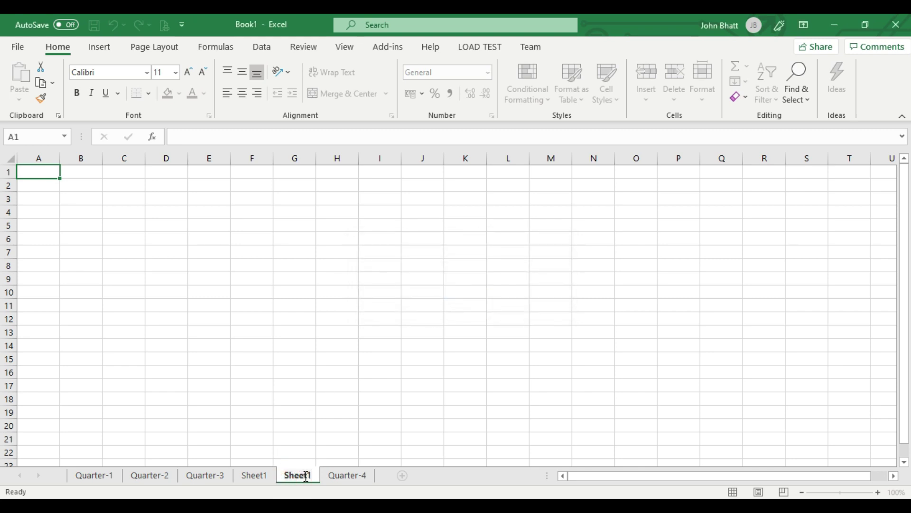
{"action": "left_click", "coordinate": [314, 477]}
{"action": "key", "text": "Return"}
{"action": "key", "text": "Escape"}
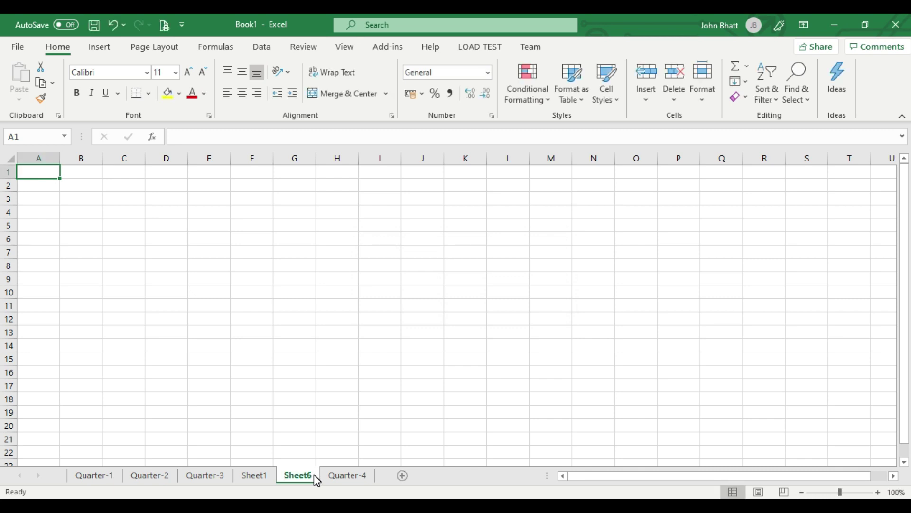
Scroll around blank Sheet6, widen the horizontal scrollbar, and select cells E5, O16, D19 and C9.
{"action": "left_click_drag", "start_coordinate": [573, 475], "coordinate": [648, 475]}
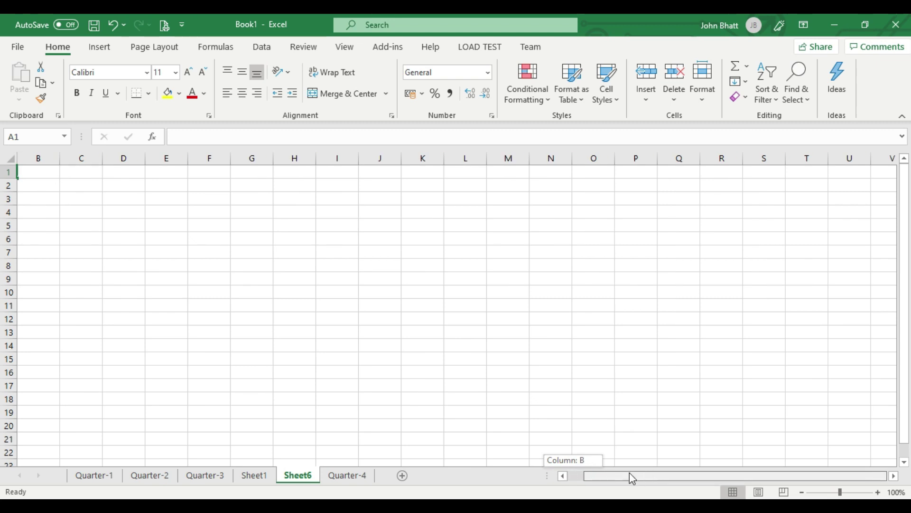
{"action": "left_click_drag", "start_coordinate": [631, 476], "coordinate": [572, 476]}
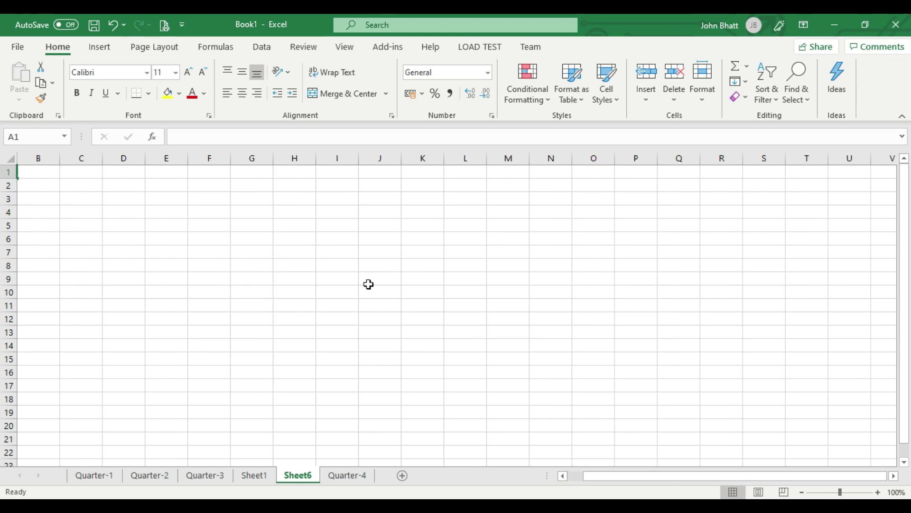
{"action": "left_click", "coordinate": [157, 222]}
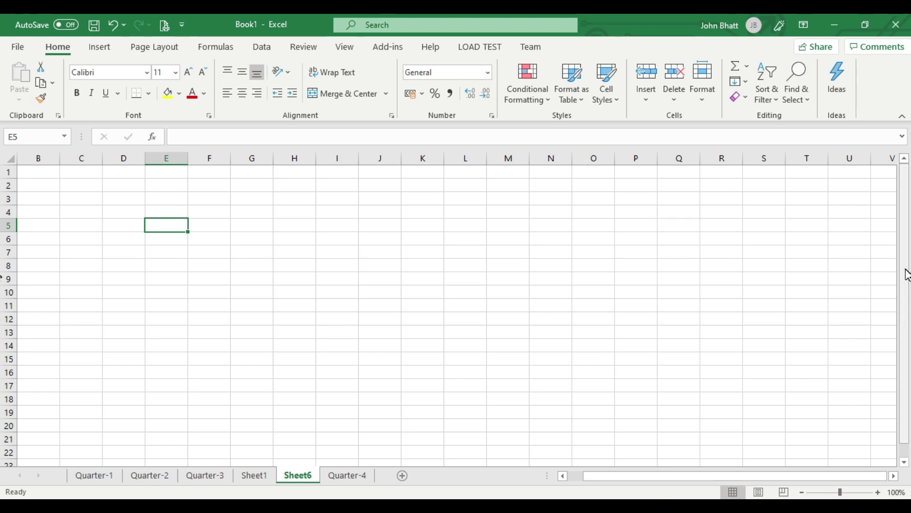
{"action": "left_click_drag", "start_coordinate": [904, 274], "coordinate": [905, 284]}
{"action": "left_click_drag", "start_coordinate": [661, 481], "coordinate": [674, 483]}
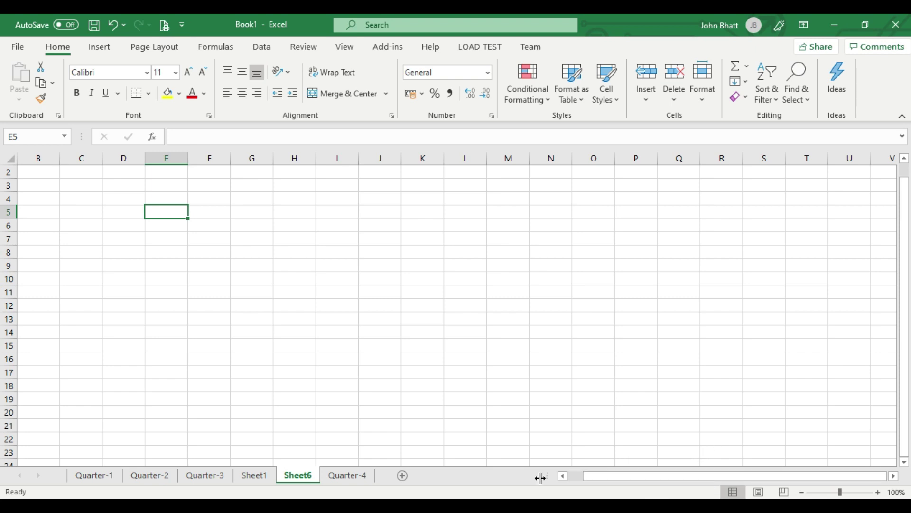
{"action": "mouse_move", "coordinate": [540, 478]}
{"action": "left_mouse_down"}
{"action": "mouse_move", "coordinate": [462, 479]}
{"action": "mouse_move", "coordinate": [699, 481]}
{"action": "left_mouse_up"}
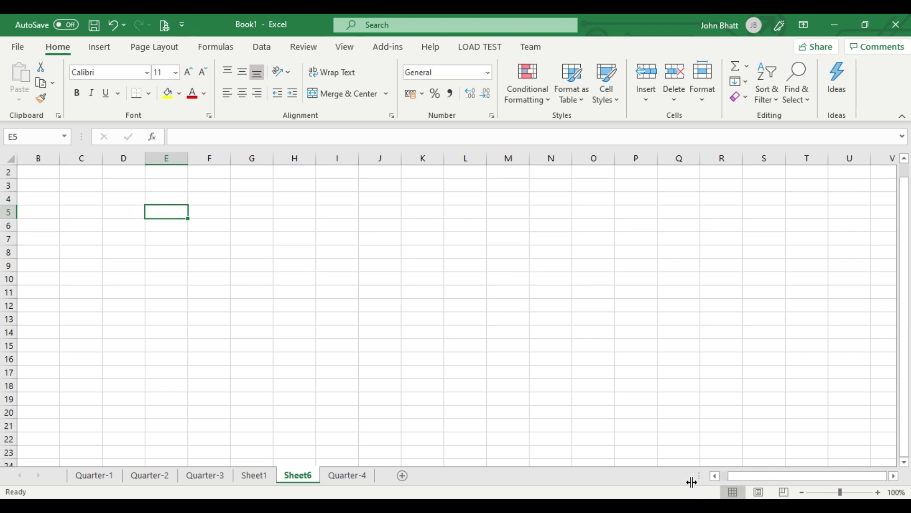
{"action": "mouse_move", "coordinate": [692, 482]}
{"action": "left_mouse_down"}
{"action": "mouse_move", "coordinate": [645, 485]}
{"action": "mouse_move", "coordinate": [664, 483]}
{"action": "left_mouse_up"}
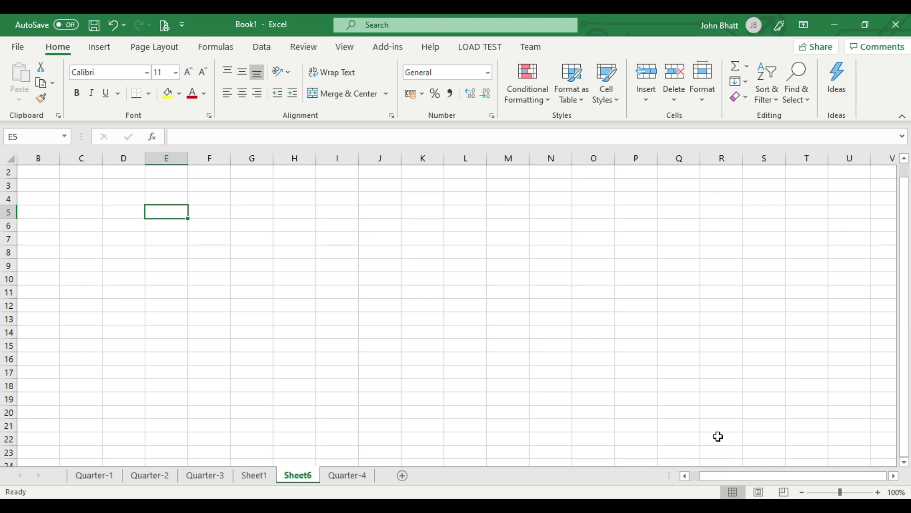
{"action": "left_click", "coordinate": [584, 355]}
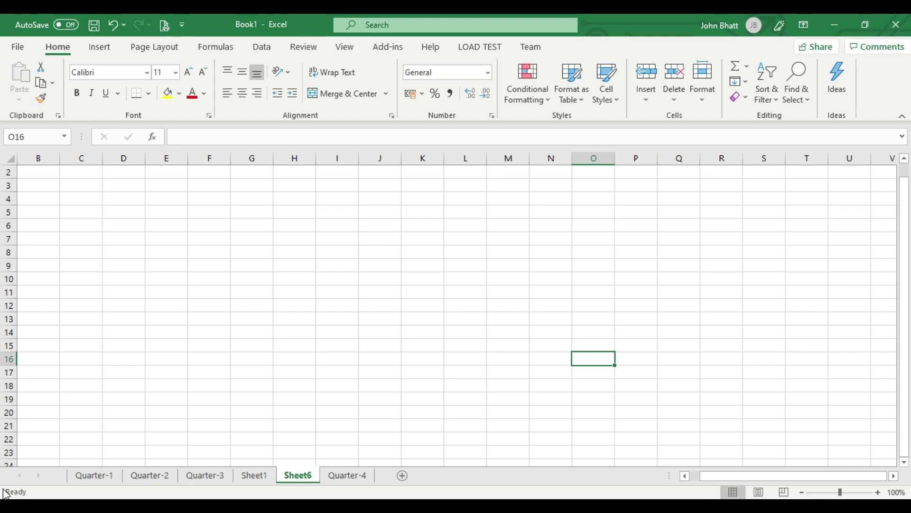
{"action": "left_click", "coordinate": [119, 401]}
{"action": "left_click", "coordinate": [101, 269]}
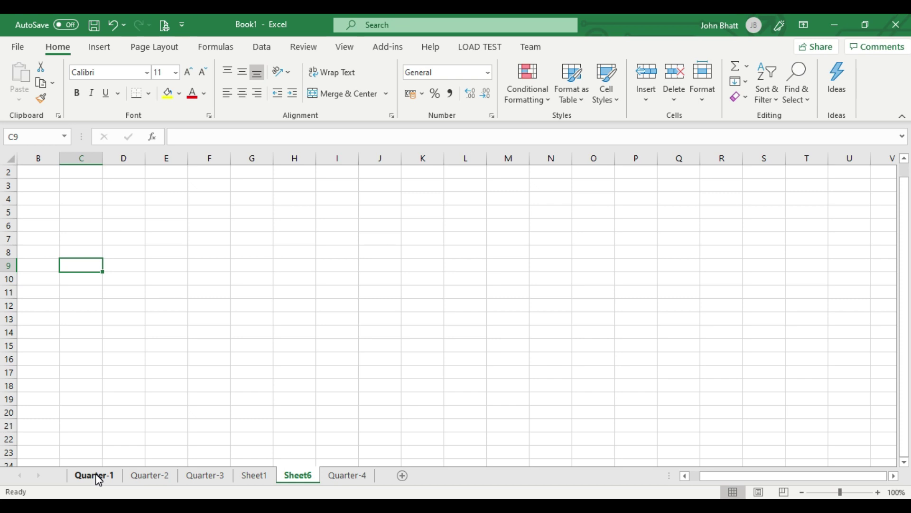
Return to Quarter-1 and select the two count cells A1:A2.
{"action": "left_click", "coordinate": [98, 478]}
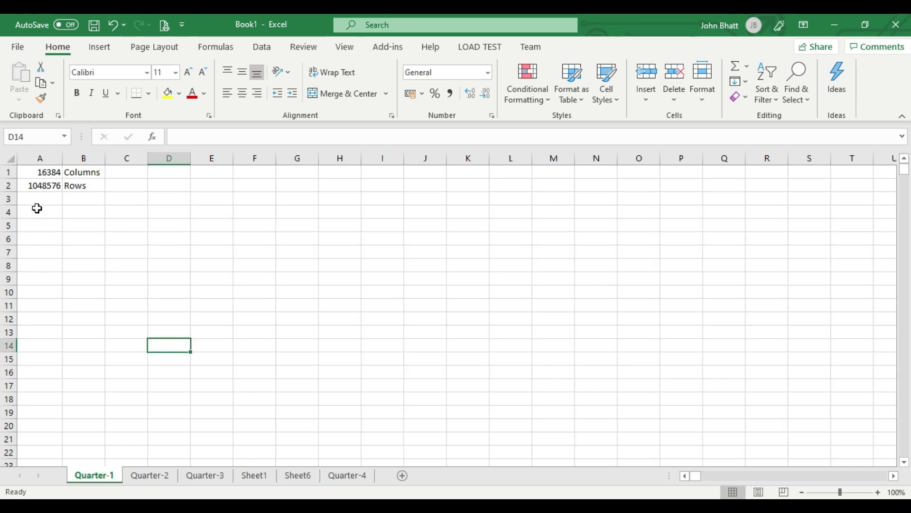
{"action": "left_click", "coordinate": [39, 185]}
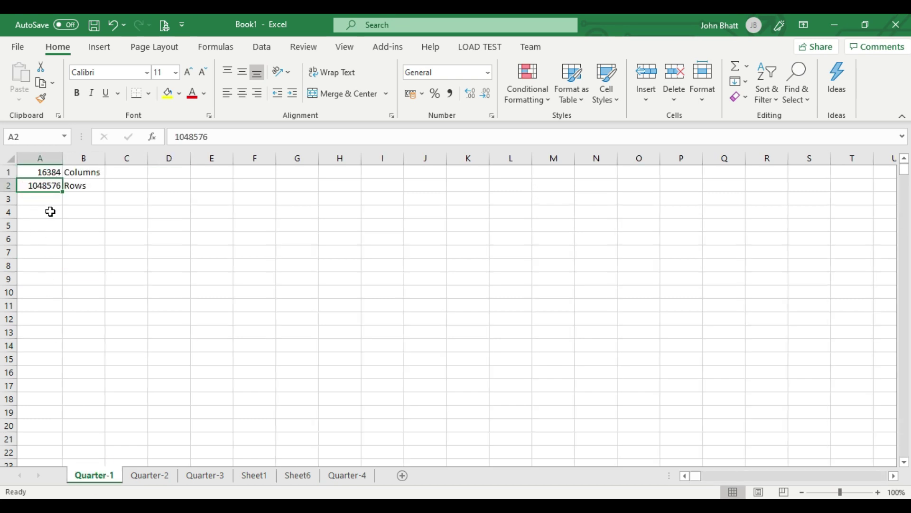
{"action": "left_click_drag", "start_coordinate": [42, 171], "coordinate": [43, 183]}
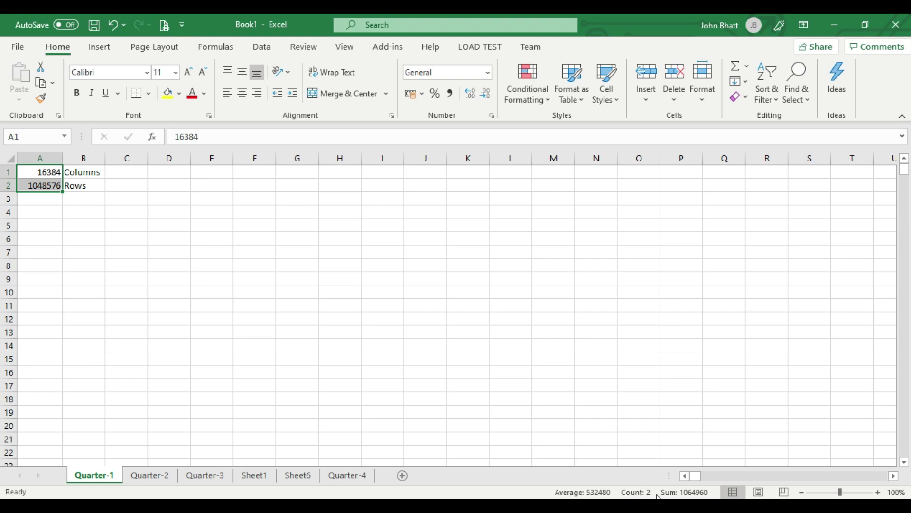
View the status bar statistics options, then jump from F13 to the top of column F.
{"action": "right_click", "coordinate": [691, 495]}
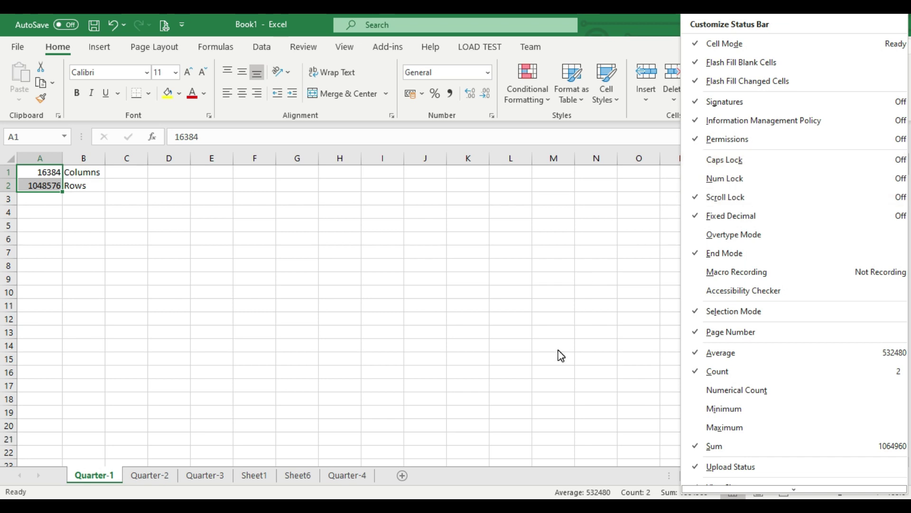
{"action": "left_click", "coordinate": [608, 495]}
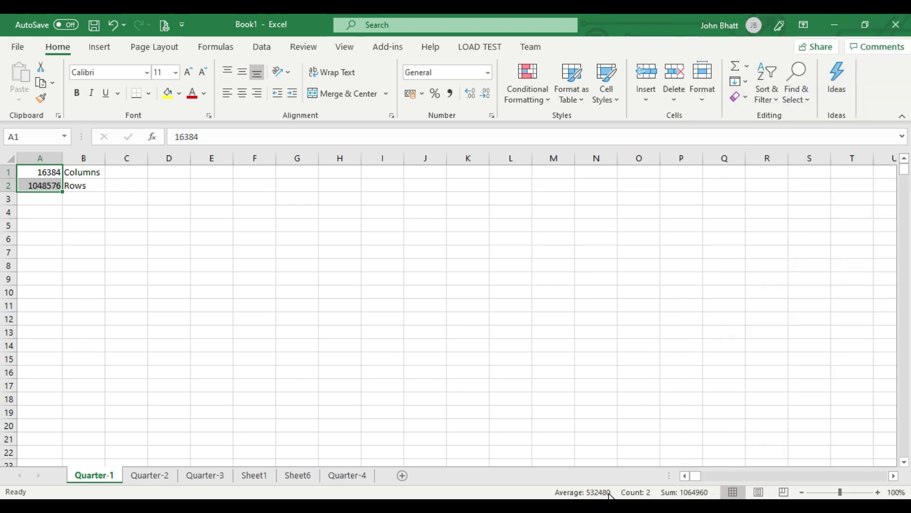
{"action": "left_click", "coordinate": [257, 331]}
{"action": "key", "text": "ctrl+Up"}
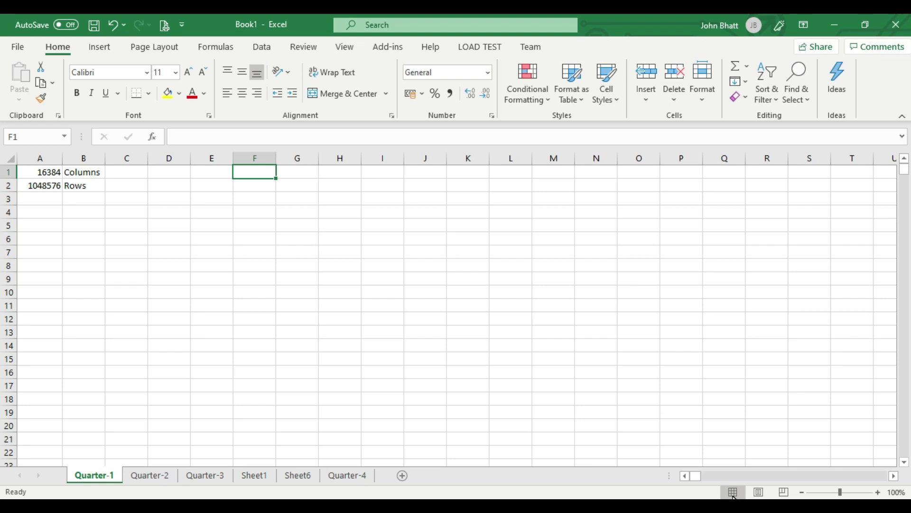
Show the Page Layout then View ribbon commands and move the active cell from E1 to C1.
{"action": "left_click", "coordinate": [165, 53]}
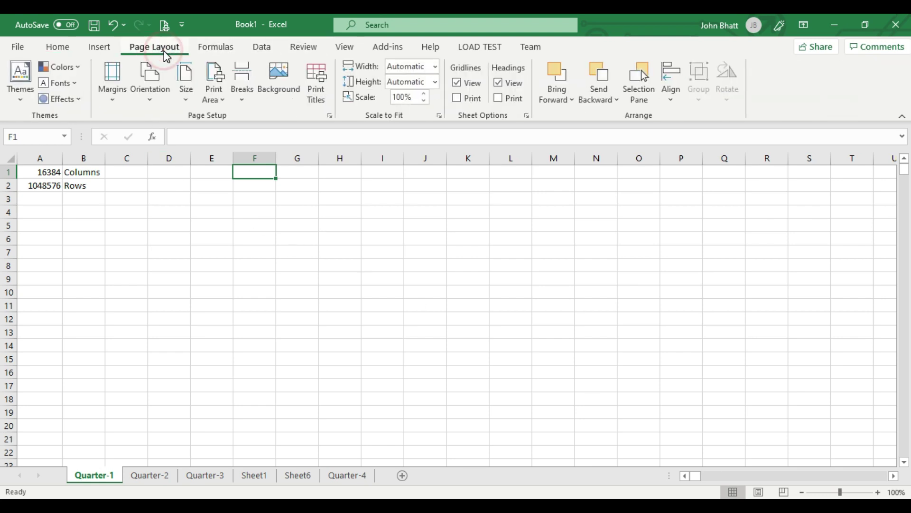
{"action": "left_click", "coordinate": [347, 50]}
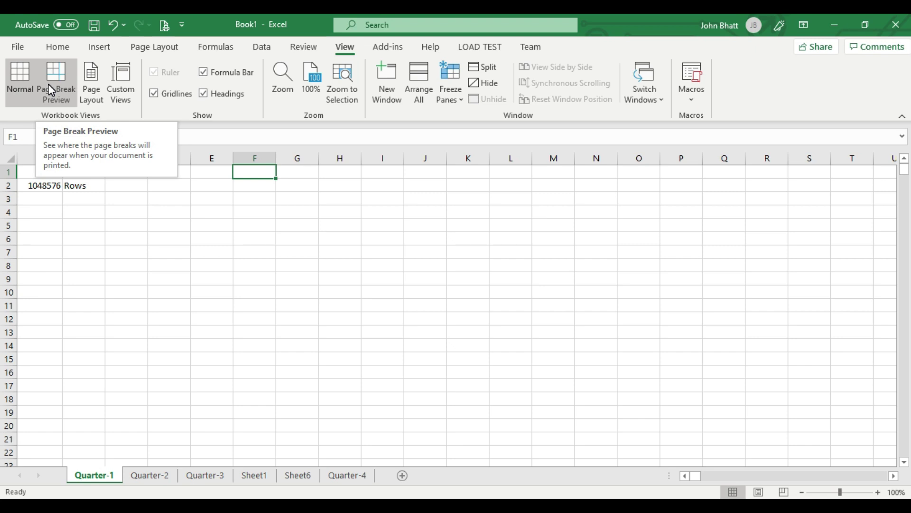
{"action": "key", "text": "Left"}
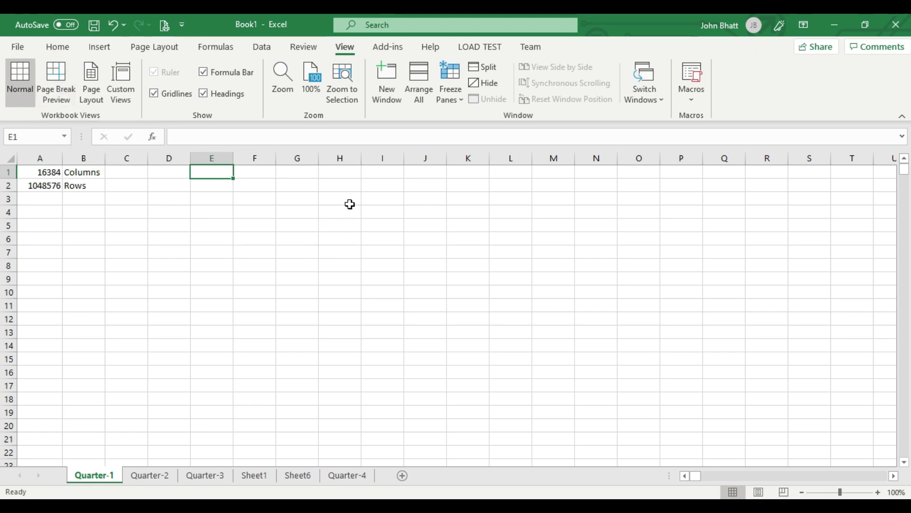
{"action": "key", "text": "Left"}
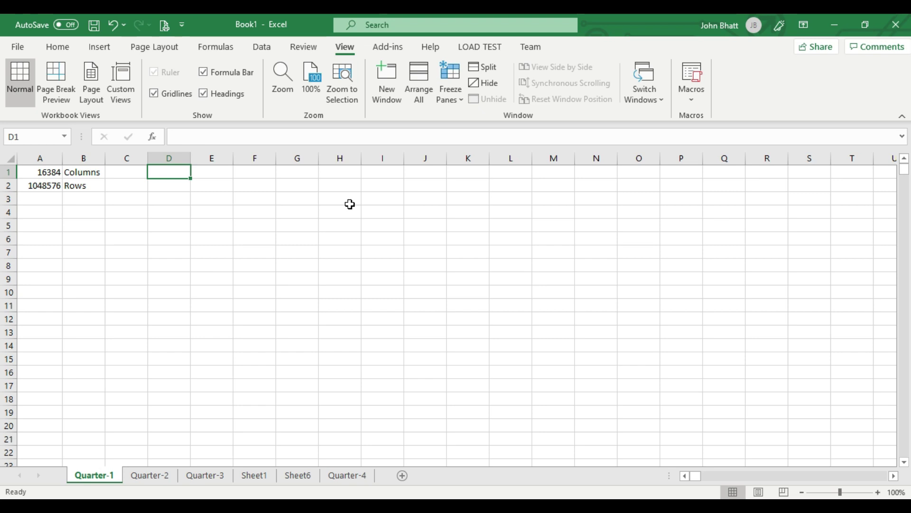
{"action": "key", "text": "Right"}
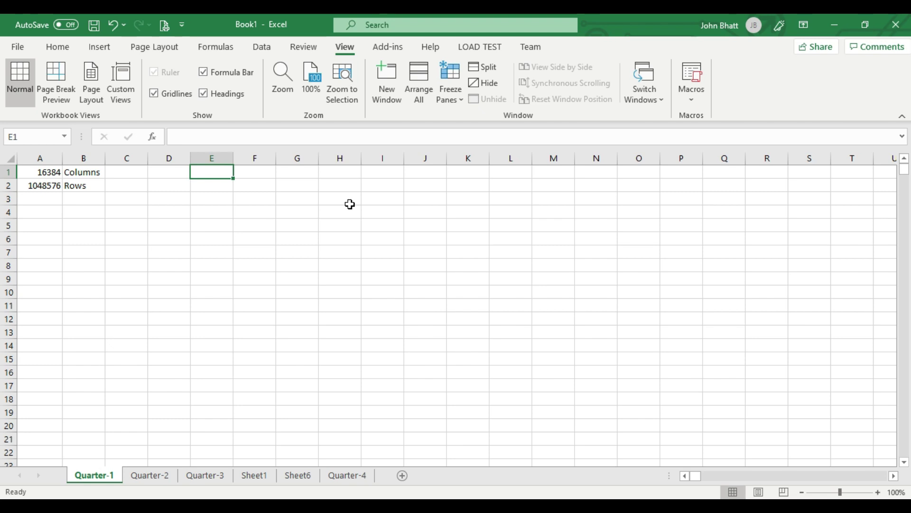
{"action": "key", "text": "Left"}
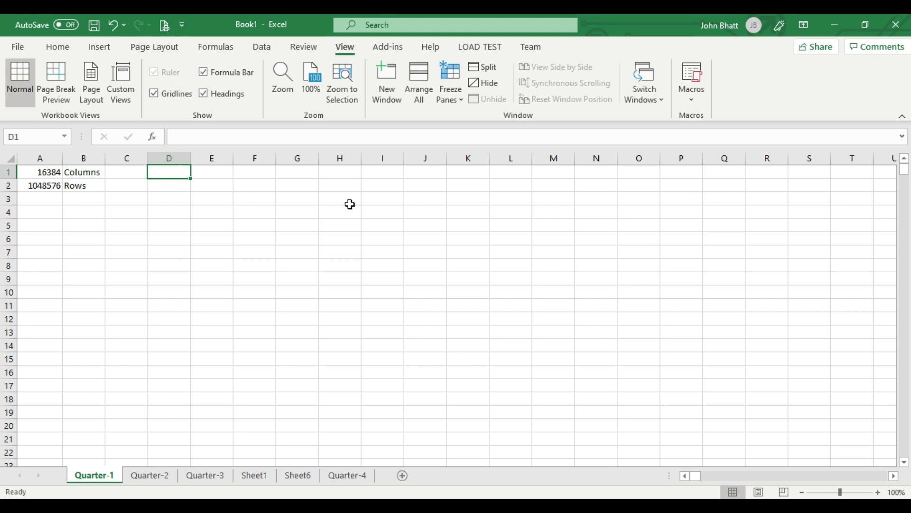
{"action": "key", "text": "Left"}
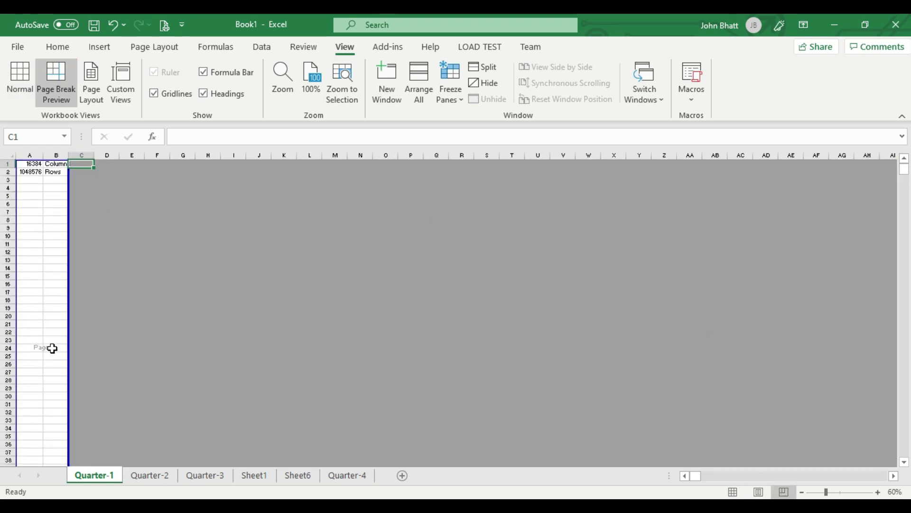
Drag the page break to widen page 1, then try Page Layout and Page Break Preview before returning to Normal.
{"action": "left_click_drag", "start_coordinate": [67, 377], "coordinate": [248, 384]}
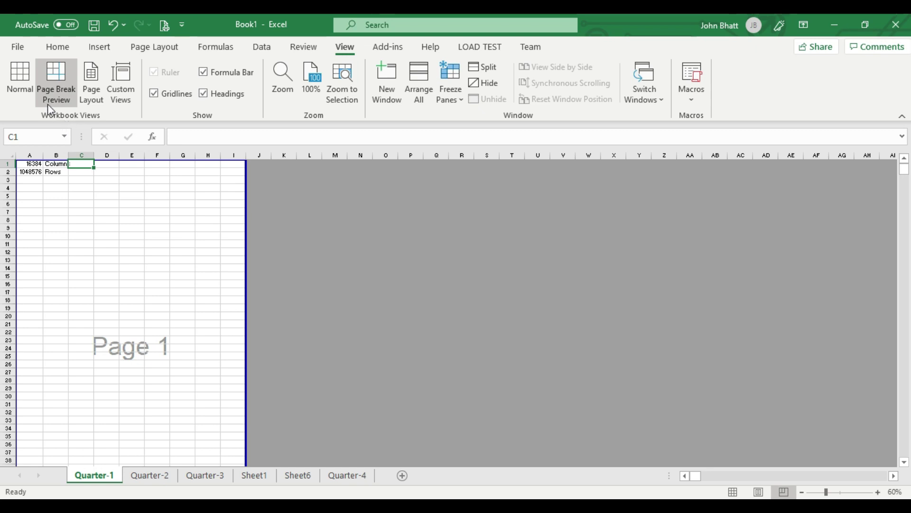
{"action": "left_click", "coordinate": [21, 82]}
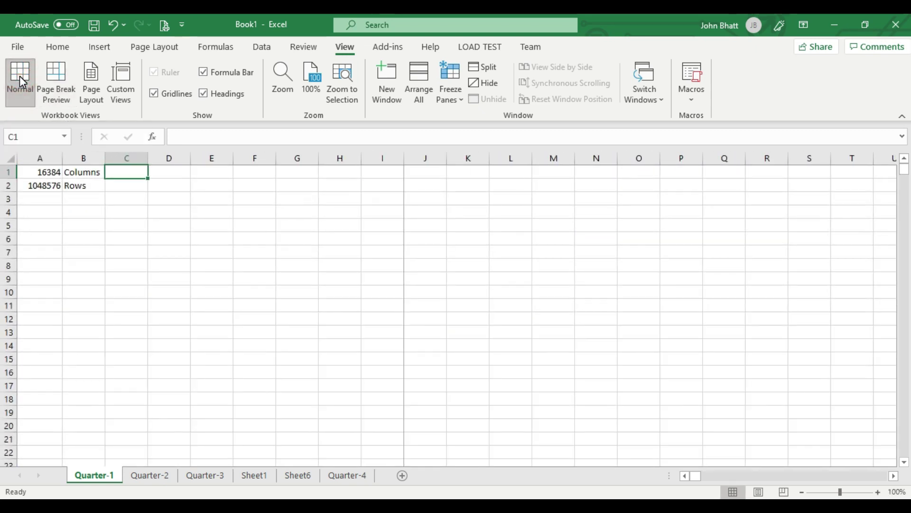
{"action": "left_click", "coordinate": [759, 491]}
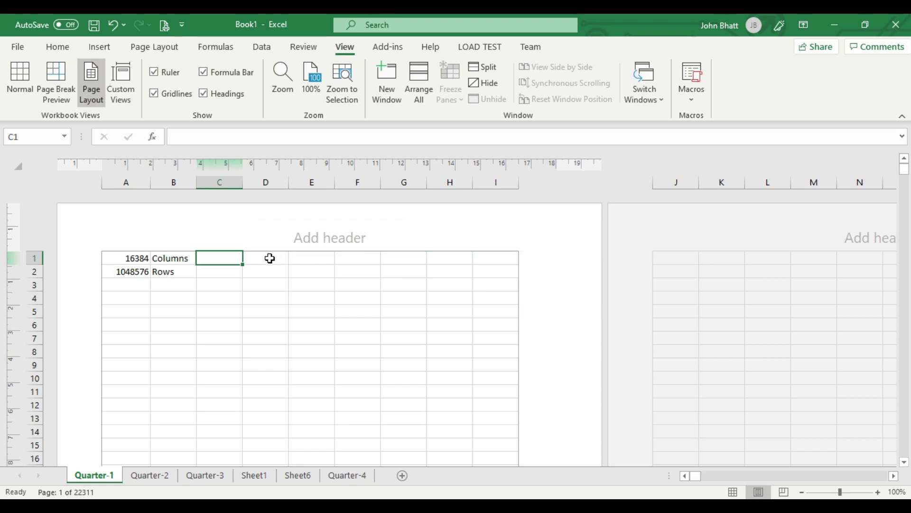
{"action": "left_click", "coordinate": [269, 258]}
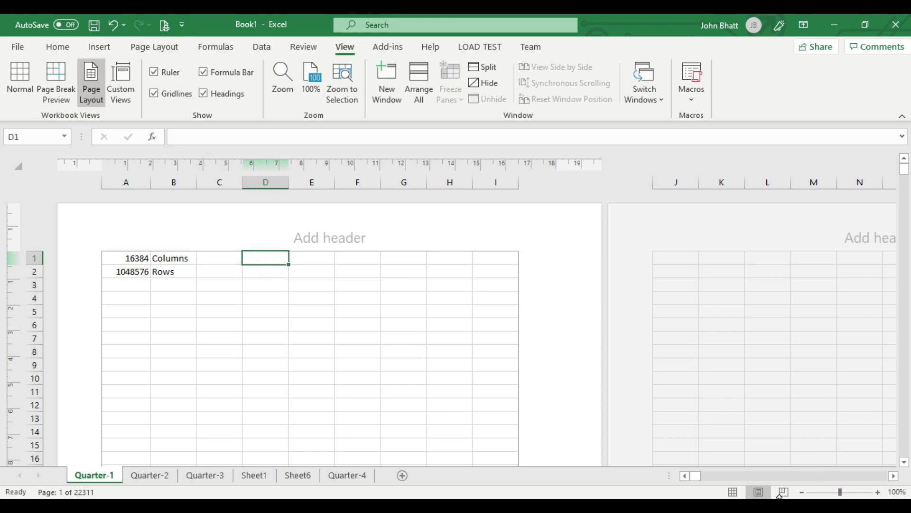
{"action": "left_click", "coordinate": [784, 492]}
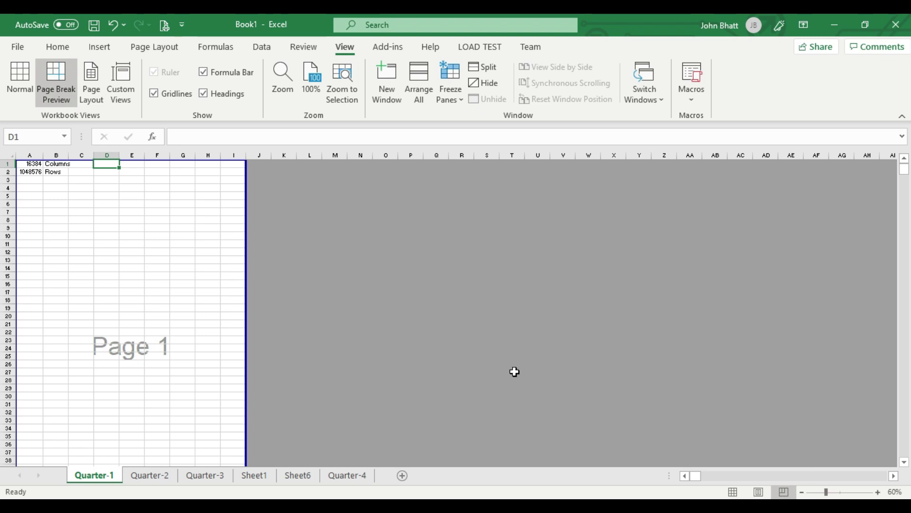
{"action": "left_click", "coordinate": [733, 492]}
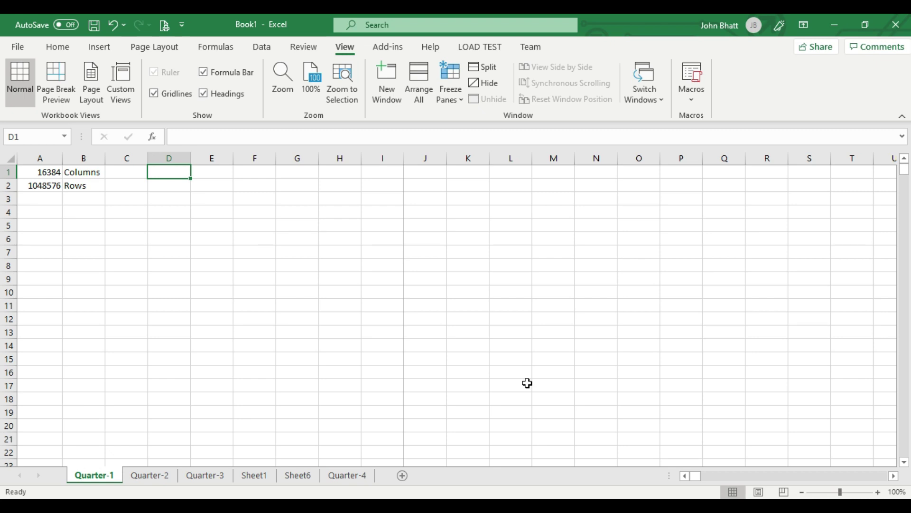
{"action": "left_click", "coordinate": [187, 228]}
{"action": "key", "text": "Left"}
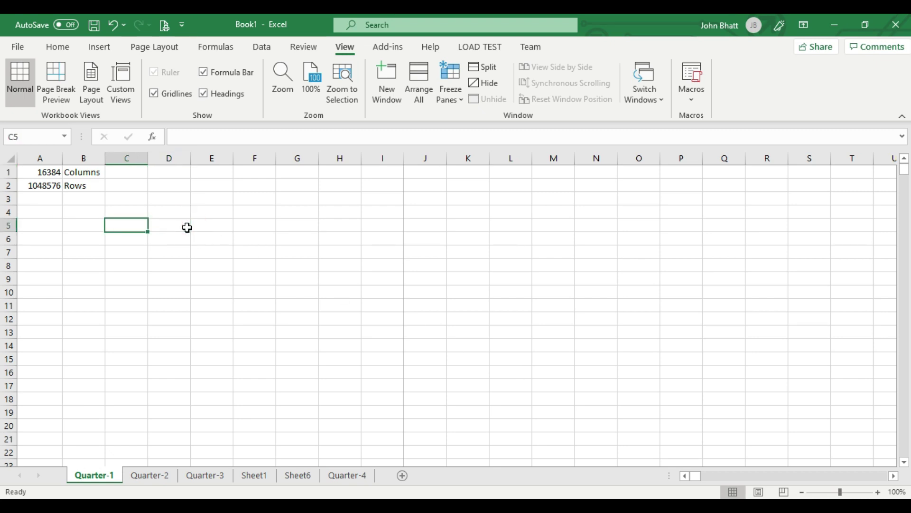
{"action": "key", "text": "Left"}
{"action": "key", "text": "Left"}
{"action": "key", "text": "Up"}
{"action": "key", "text": "Up"}
{"action": "key", "text": "Up"}
{"action": "key", "text": "Up"}
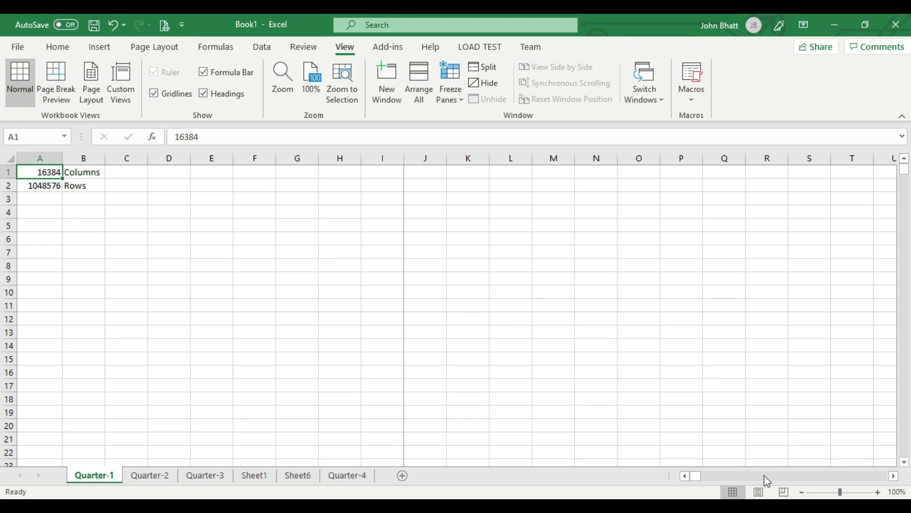
{"action": "left_click", "coordinate": [877, 492]}
{"action": "left_click", "coordinate": [878, 492]}
{"action": "left_click", "coordinate": [877, 492]}
{"action": "left_click", "coordinate": [878, 492]}
{"action": "left_click", "coordinate": [878, 492]}
{"action": "left_click", "coordinate": [877, 492]}
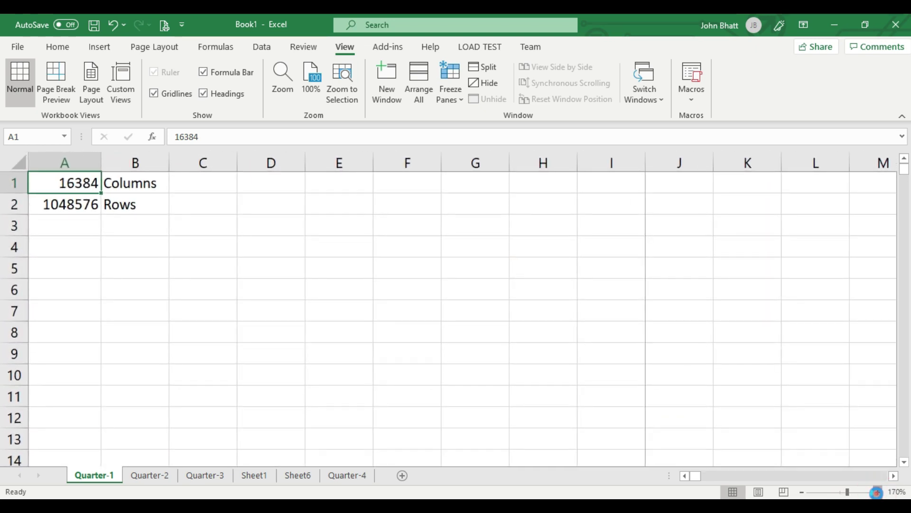
{"action": "left_click", "coordinate": [877, 493]}
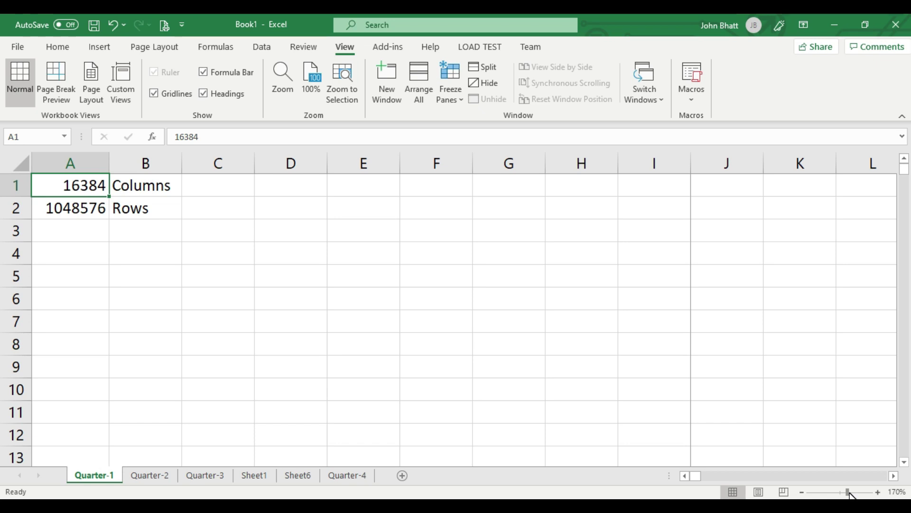
{"action": "left_click_drag", "start_coordinate": [848, 493], "coordinate": [830, 492]}
{"action": "left_click_drag", "start_coordinate": [831, 492], "coordinate": [839, 494]}
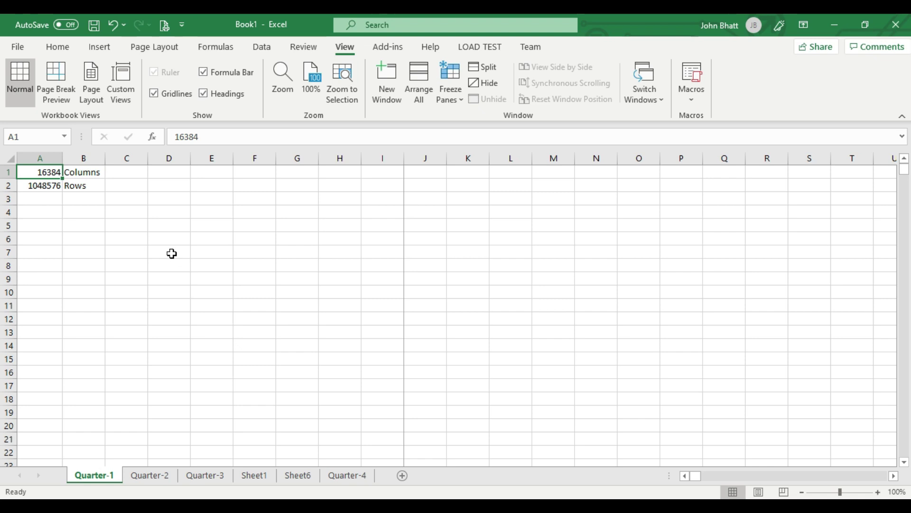
Switch to the Home ribbon and move the active cell from C5 up to A1.
{"action": "left_click", "coordinate": [264, 281]}
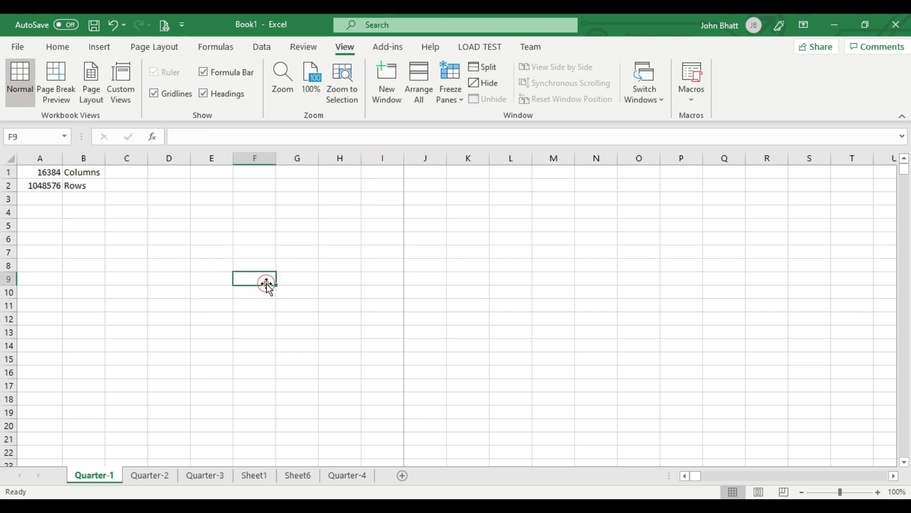
{"action": "left_click", "coordinate": [58, 46]}
{"action": "left_click", "coordinate": [145, 226]}
{"action": "key", "text": "Up"}
{"action": "key", "text": "Up"}
{"action": "key", "text": "Up"}
{"action": "key", "text": "Up"}
{"action": "key", "text": "Left"}
{"action": "key", "text": "Left"}
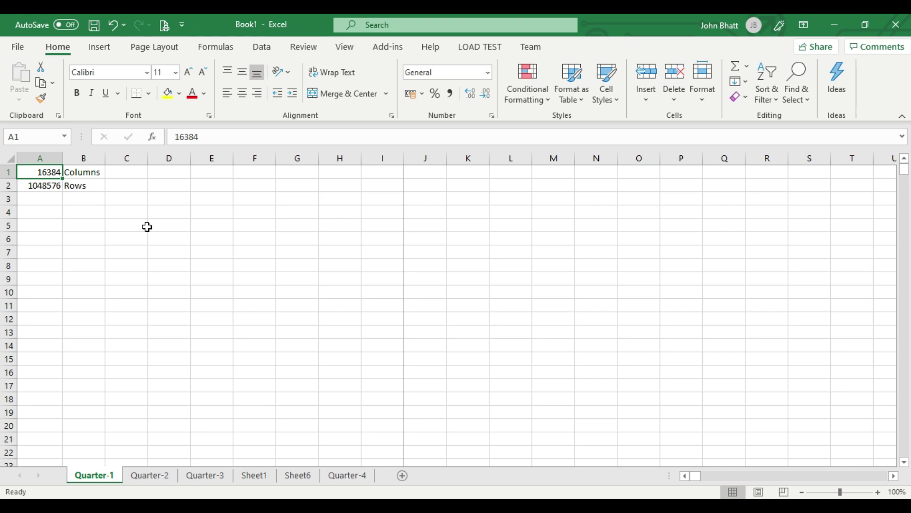
Select cells F5, C6, C3, C5 and C4, then whole column C, row 3, and cell C3.
{"action": "left_click", "coordinate": [261, 220]}
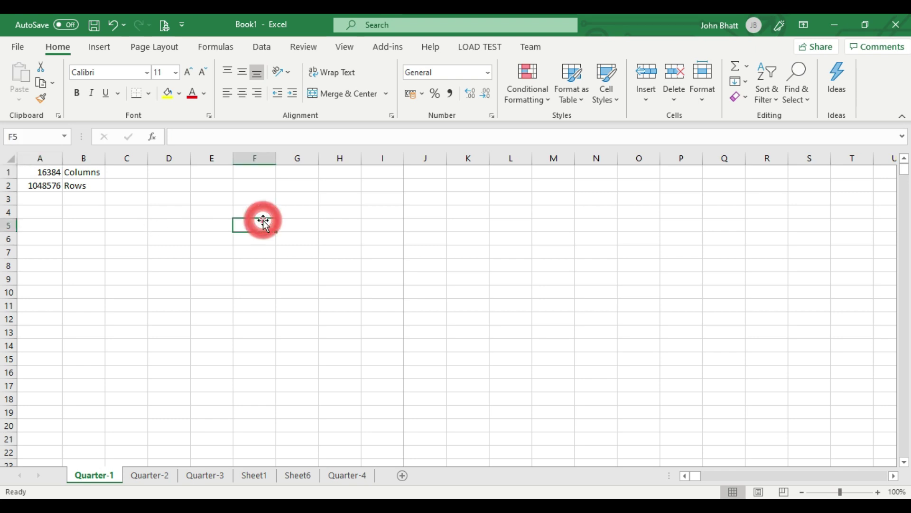
{"action": "left_click", "coordinate": [119, 237]}
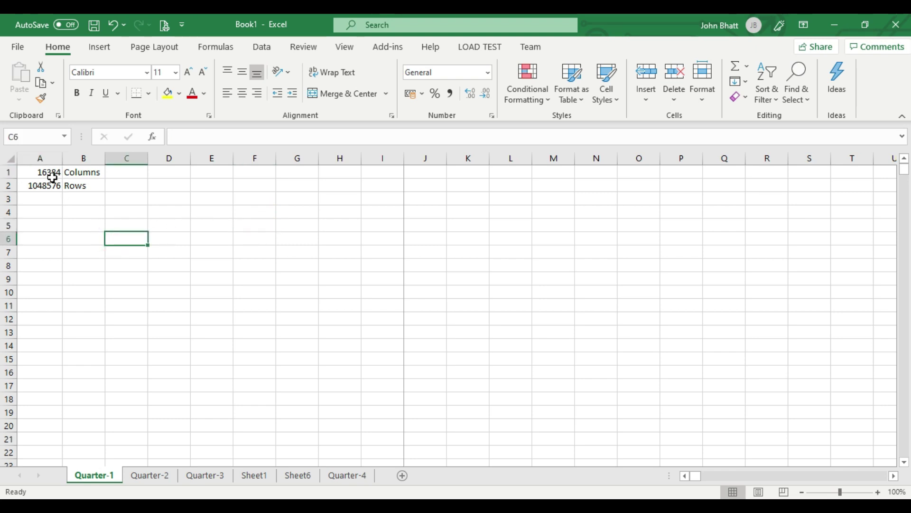
{"action": "left_click", "coordinate": [129, 203]}
{"action": "left_click", "coordinate": [130, 221]}
{"action": "left_click", "coordinate": [130, 210]}
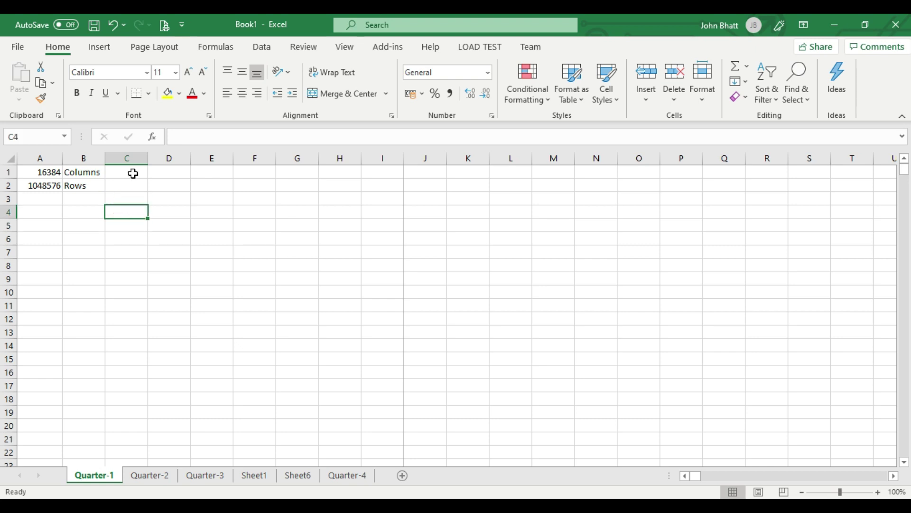
{"action": "left_click", "coordinate": [133, 157]}
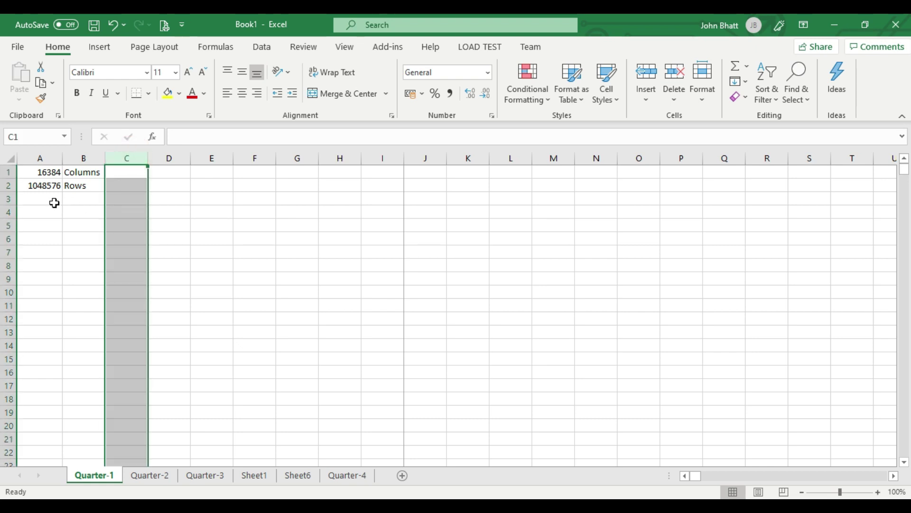
{"action": "left_click", "coordinate": [9, 199]}
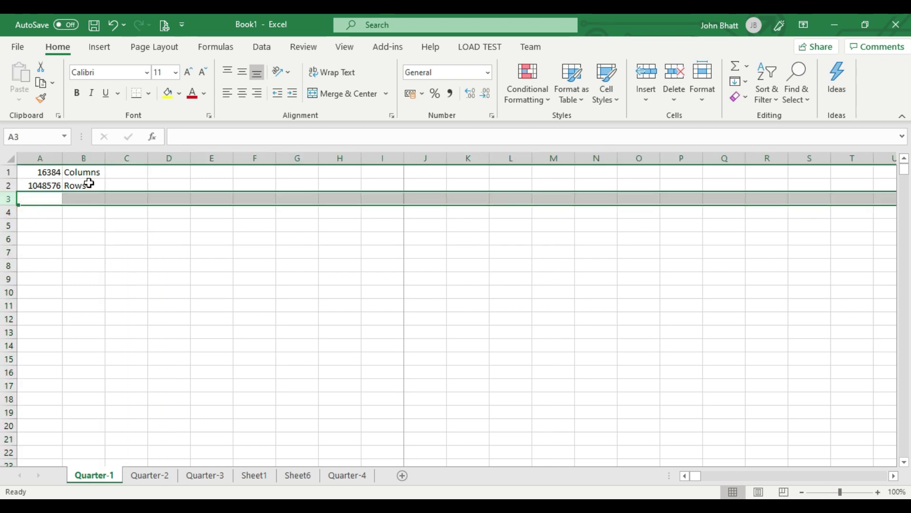
{"action": "left_click", "coordinate": [124, 156]}
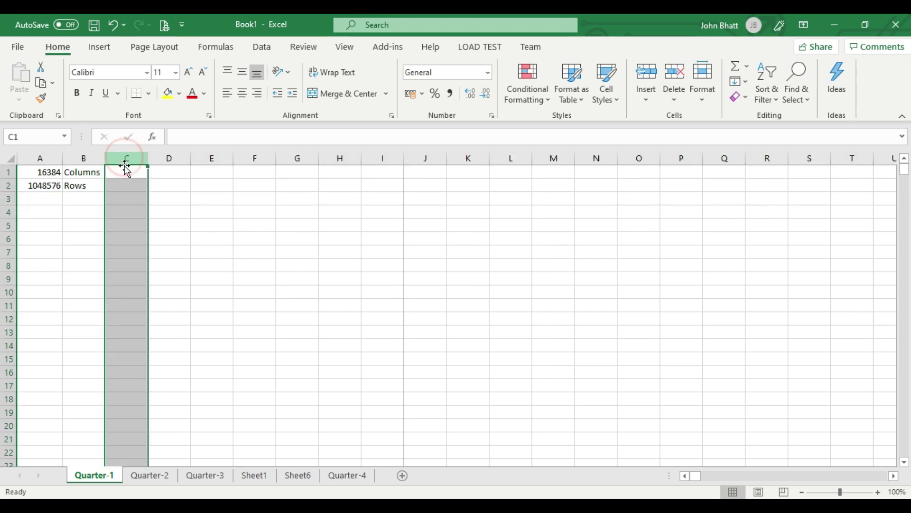
{"action": "left_click", "coordinate": [124, 199]}
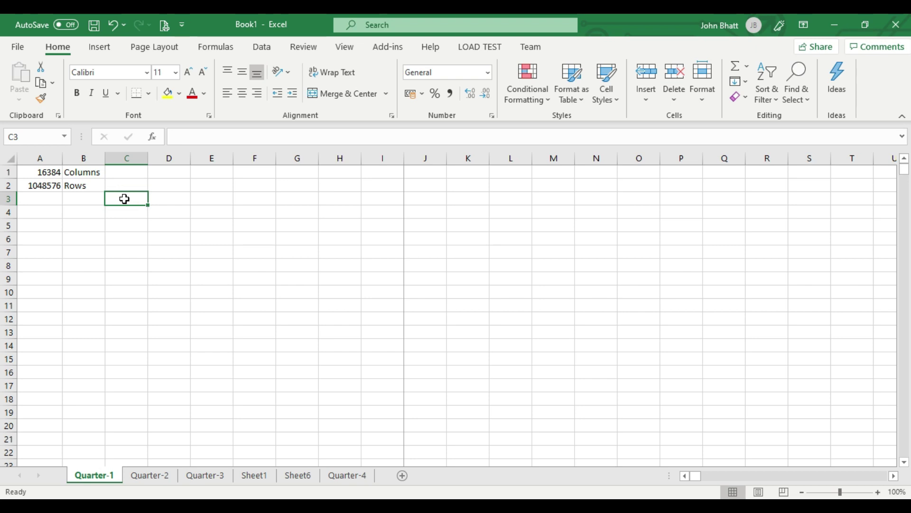
Select cell D3, the range C2:D3, and then cell C6.
{"action": "left_click", "coordinate": [174, 199]}
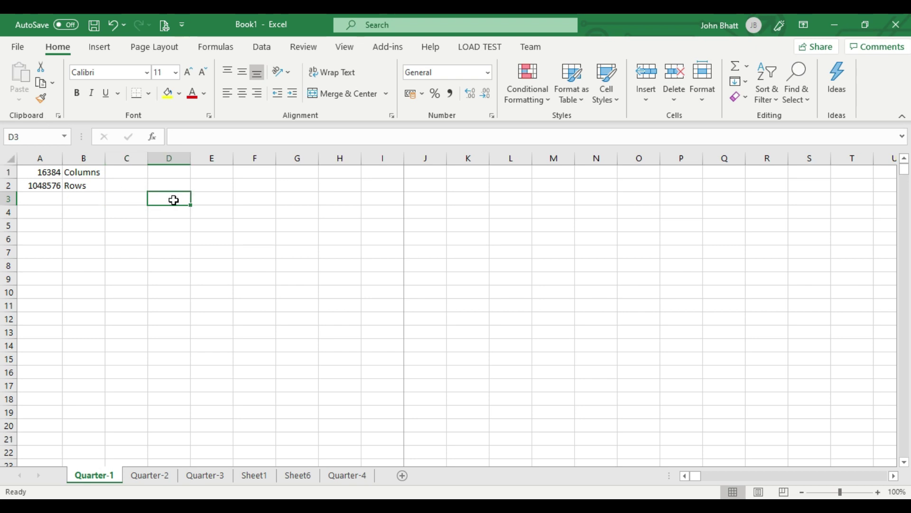
{"action": "left_click", "coordinate": [124, 184]}
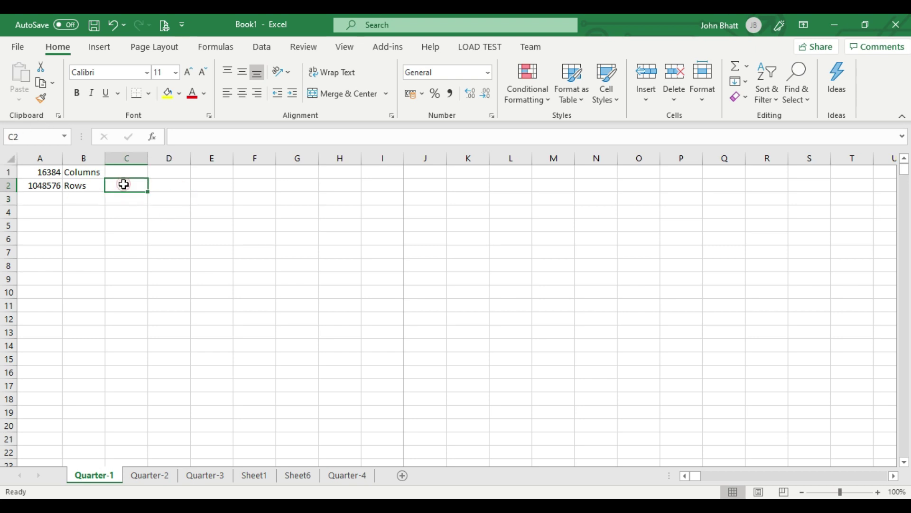
{"action": "left_click_drag", "start_coordinate": [124, 184], "coordinate": [179, 193]}
{"action": "left_click", "coordinate": [179, 194]}
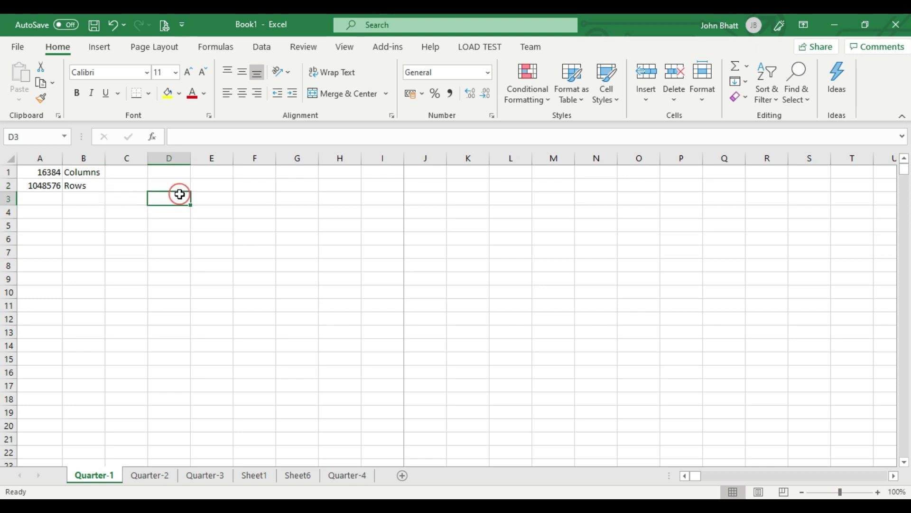
{"action": "left_click", "coordinate": [135, 243]}
Enter the label Cell in C3 and Range in C4, then select E3 and D3.
{"action": "key", "text": "Up"}
{"action": "key", "text": "Up"}
{"action": "key", "text": "Up"}
{"action": "type", "text": "Cell"}
{"action": "key", "text": "Return"}
{"action": "type", "text": "Range"}
{"action": "key", "text": "Return"}
{"action": "key", "text": "Up"}
{"action": "key", "text": "Right"}
{"action": "key", "text": "Up"}
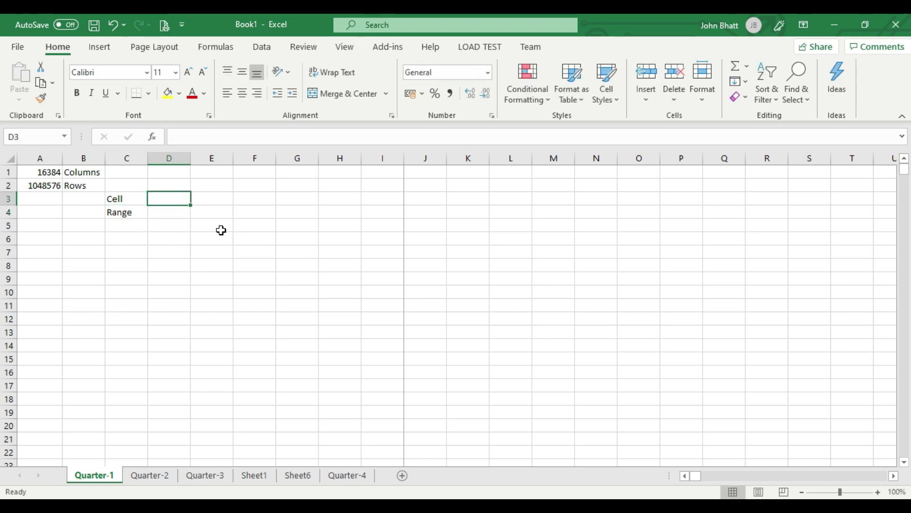
{"action": "left_click", "coordinate": [213, 198]}
{"action": "left_click", "coordinate": [169, 198]}
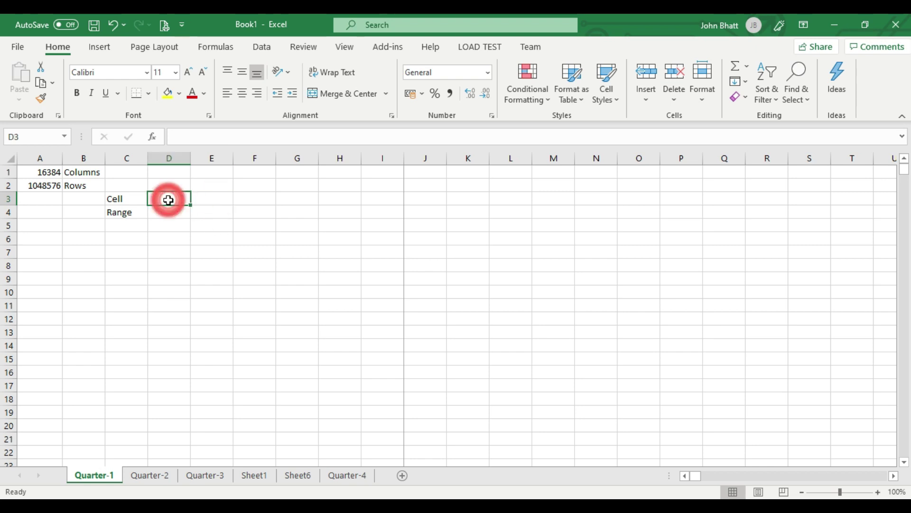
Cancel the stray 'aaaa' entry in D3, then select the block D3:F7.
{"action": "left_click_drag", "start_coordinate": [173, 195], "coordinate": [280, 245]}
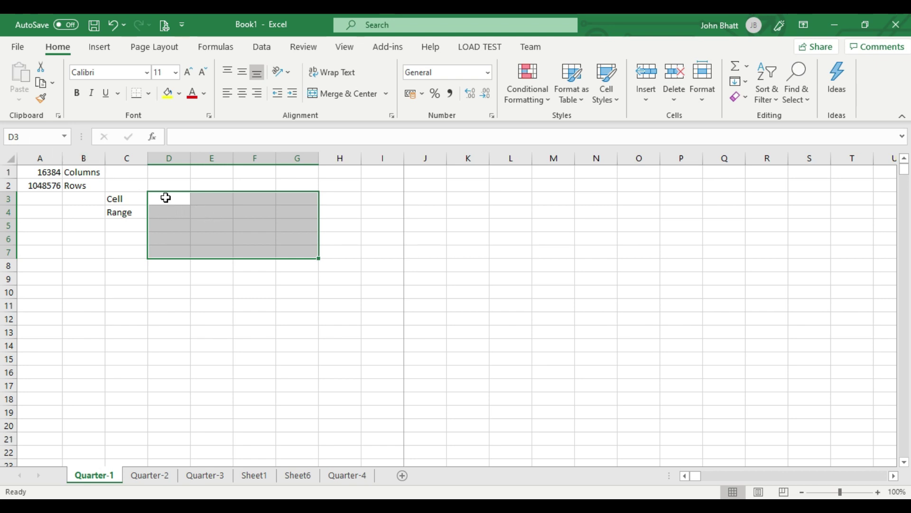
{"action": "type", "text": "aaaa"}
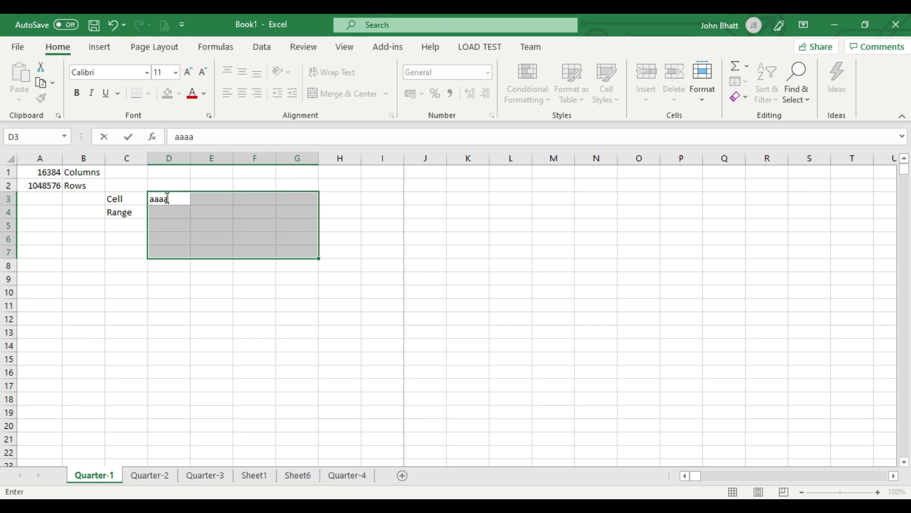
{"action": "key", "text": "Escape"}
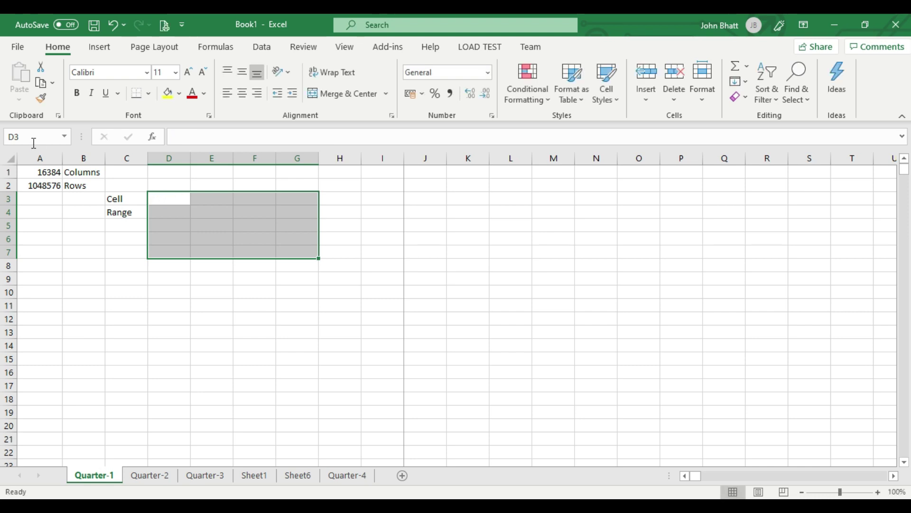
{"action": "left_click", "coordinate": [123, 259]}
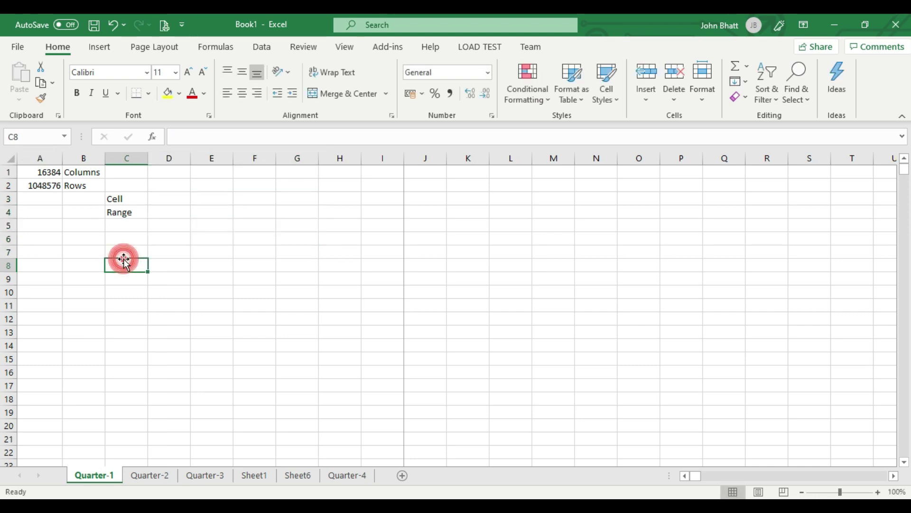
{"action": "mouse_move", "coordinate": [159, 198]}
{"action": "left_mouse_down"}
{"action": "mouse_move", "coordinate": [193, 234]}
{"action": "mouse_move", "coordinate": [242, 249]}
{"action": "left_mouse_up"}
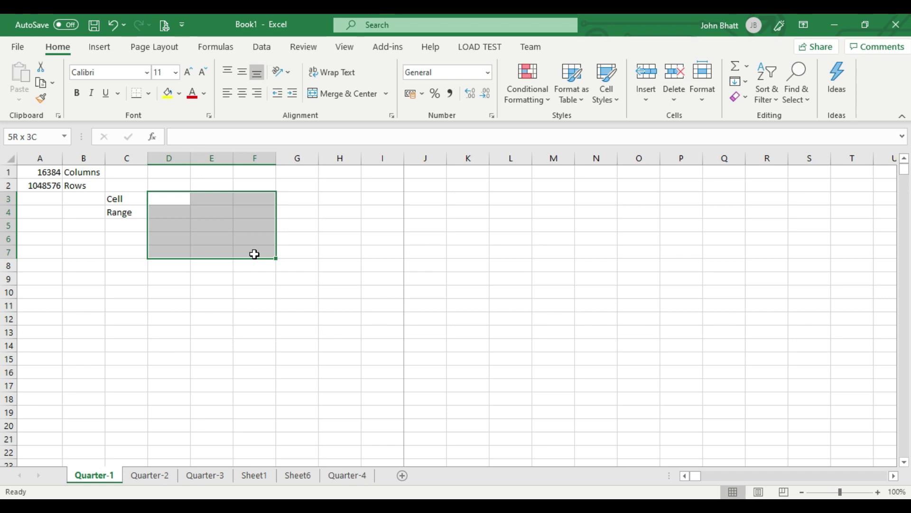
{"action": "left_click", "coordinate": [39, 203]}
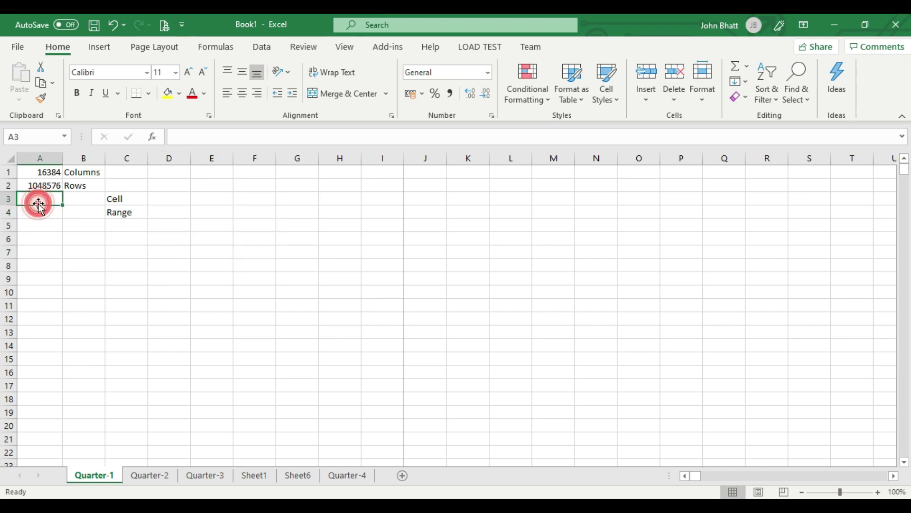
{"action": "left_click_drag", "start_coordinate": [83, 172], "coordinate": [85, 187]}
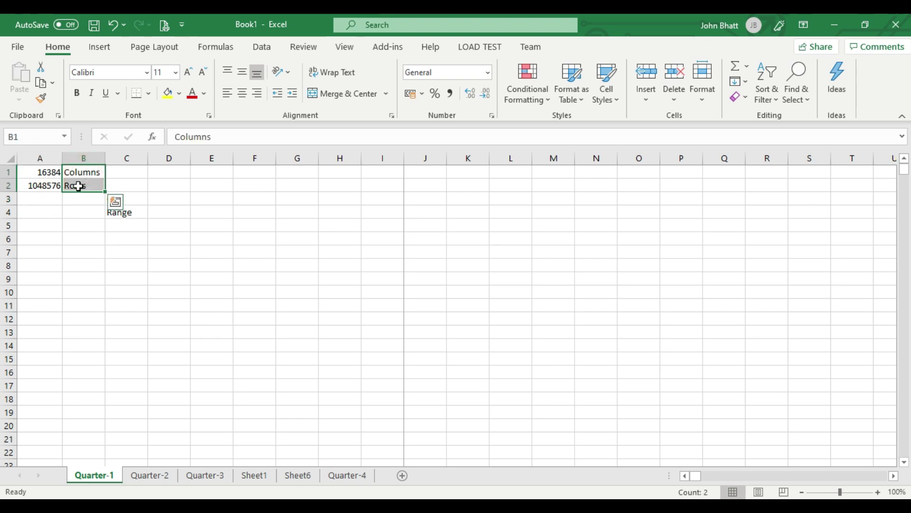
{"action": "left_click", "coordinate": [38, 171]}
{"action": "left_click_drag", "start_coordinate": [38, 171], "coordinate": [80, 185]}
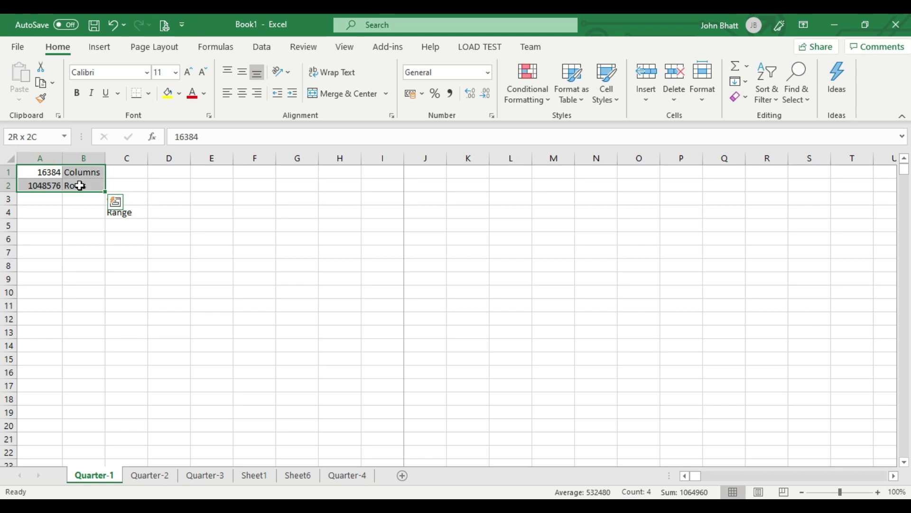
{"action": "left_click", "coordinate": [82, 210]}
{"action": "left_click_drag", "start_coordinate": [41, 171], "coordinate": [140, 219]}
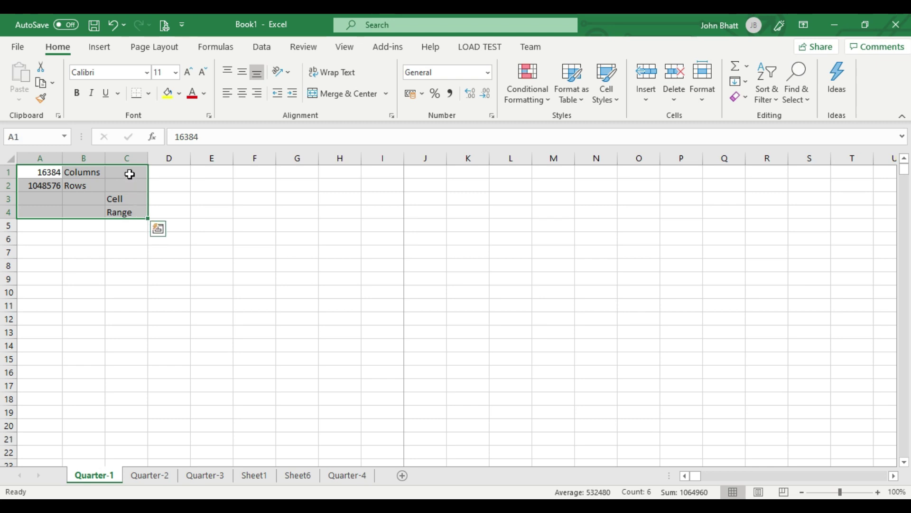
{"action": "left_click", "coordinate": [126, 226]}
{"action": "mouse_move", "coordinate": [168, 177]}
{"action": "left_mouse_down"}
{"action": "mouse_move", "coordinate": [396, 313]}
{"action": "mouse_move", "coordinate": [478, 320]}
{"action": "left_mouse_up"}
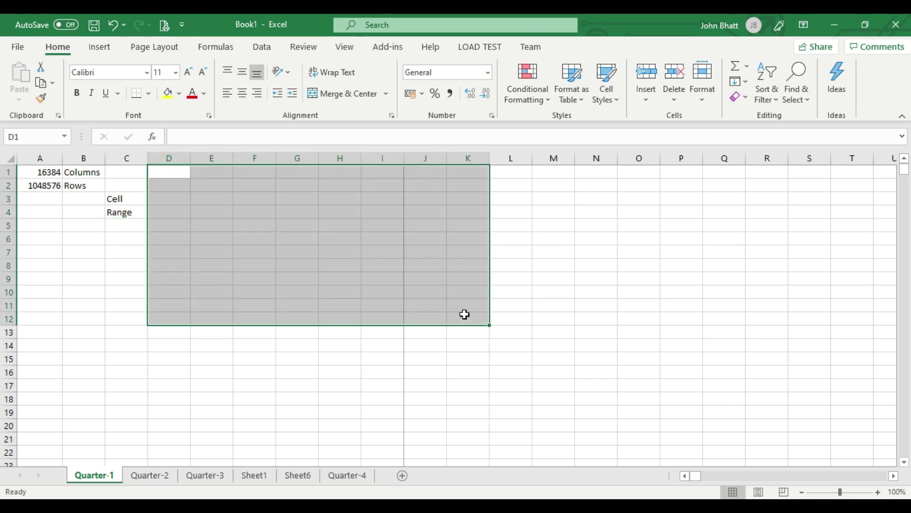
{"action": "left_click", "coordinate": [155, 208]}
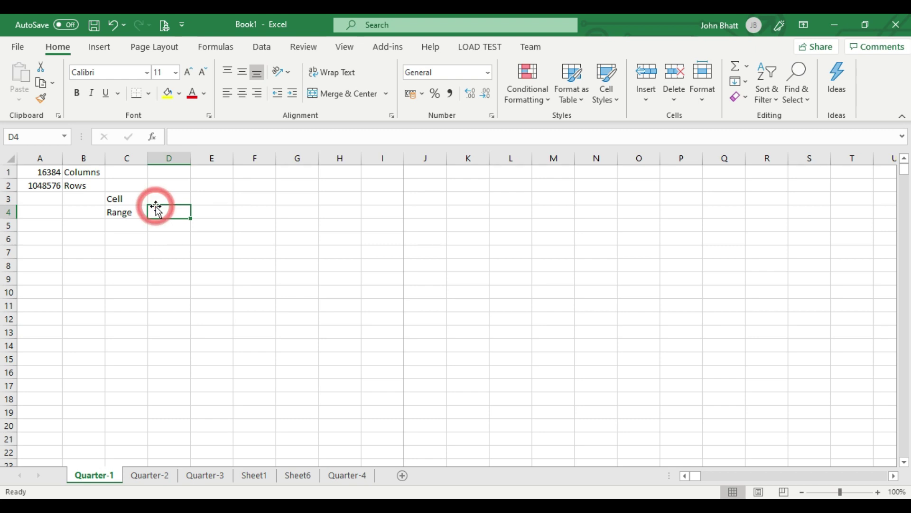
{"action": "left_click", "coordinate": [159, 177]}
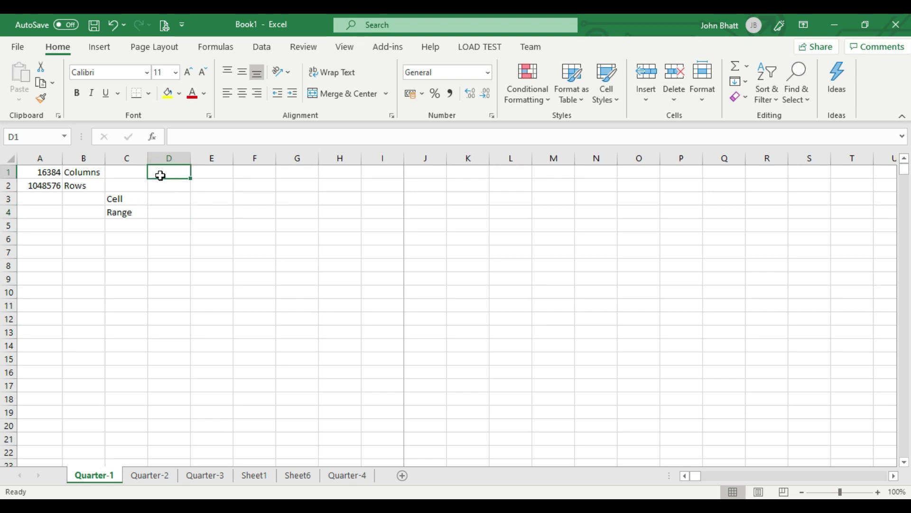
{"action": "left_click", "coordinate": [169, 184]}
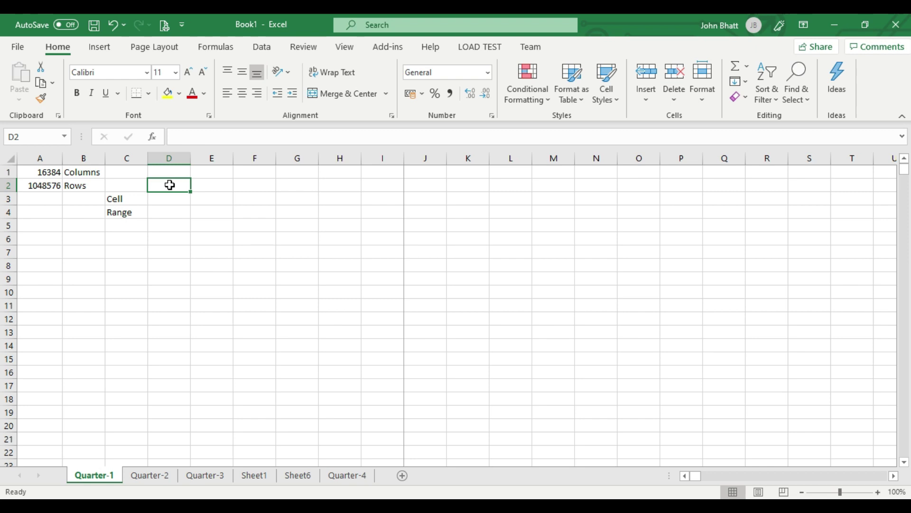
{"action": "left_click", "coordinate": [169, 185]}
{"action": "left_click", "coordinate": [167, 208]}
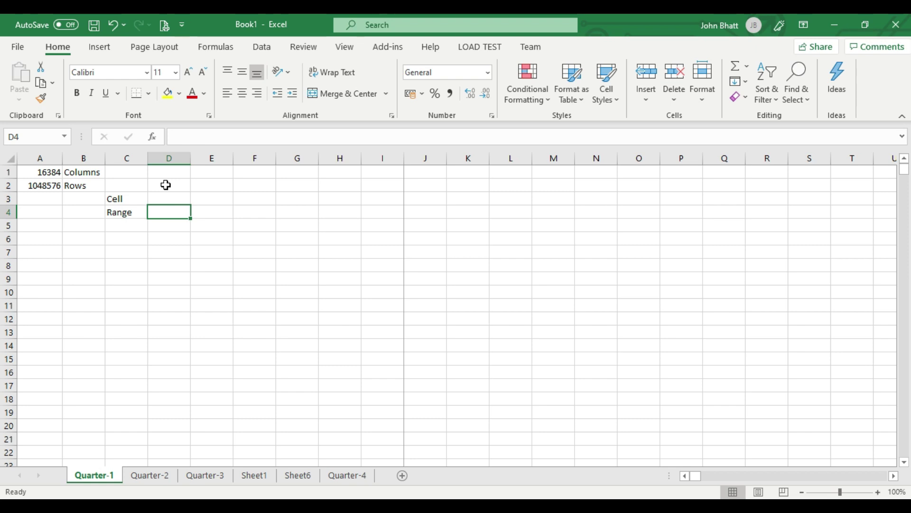
{"action": "left_click", "coordinate": [165, 184]}
{"action": "left_click", "coordinate": [166, 184]}
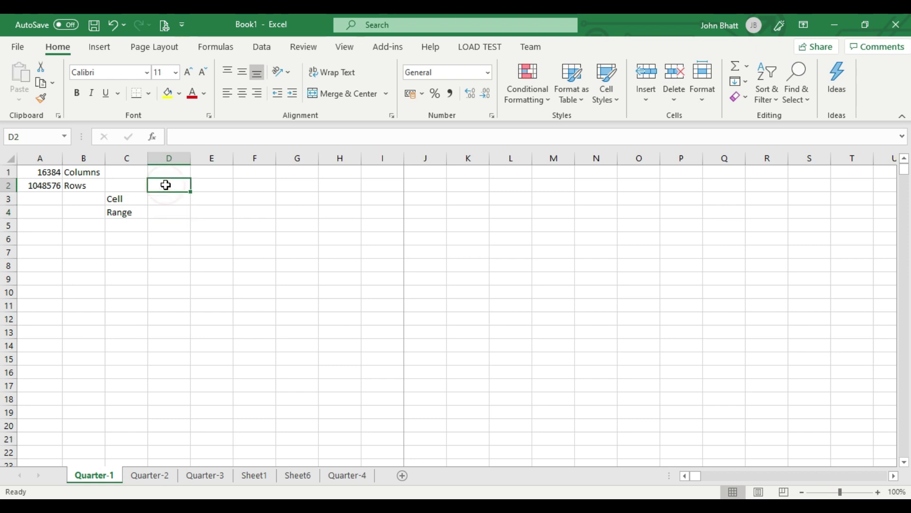
{"action": "left_click_drag", "start_coordinate": [166, 184], "coordinate": [331, 264]}
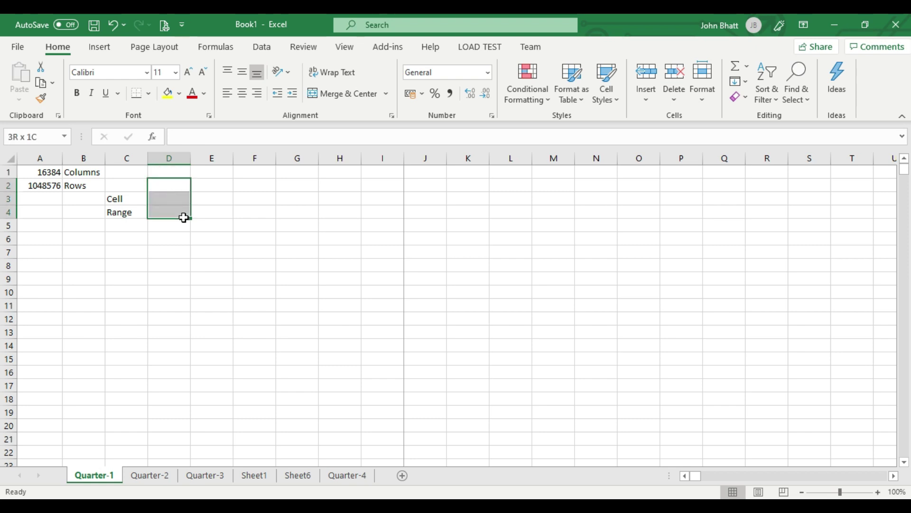
{"action": "mouse_move", "coordinate": [331, 265]}
{"action": "left_mouse_down"}
{"action": "mouse_move", "coordinate": [421, 302]}
{"action": "mouse_move", "coordinate": [397, 303]}
{"action": "left_mouse_up"}
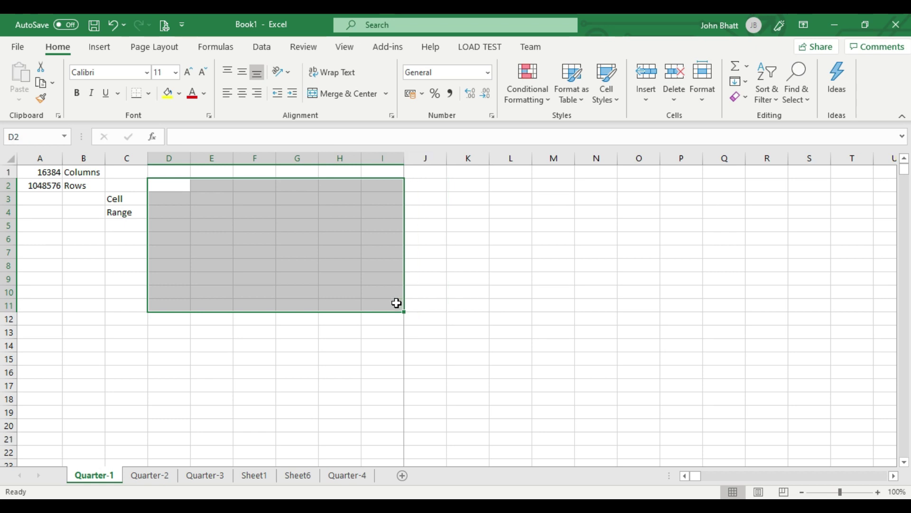
{"action": "left_click", "coordinate": [191, 211]}
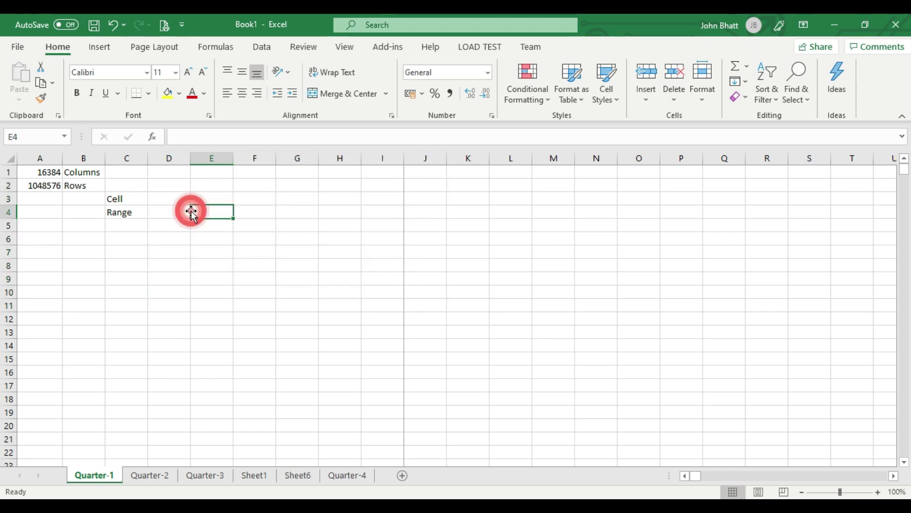
{"action": "left_click", "coordinate": [164, 187]}
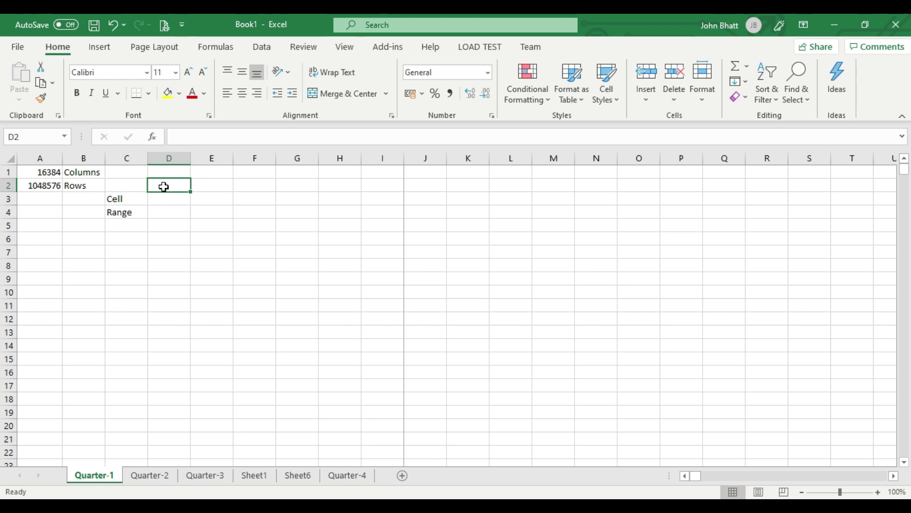
{"action": "key", "text": "shift+Down"}
{"action": "key", "text": "shift+Down"}
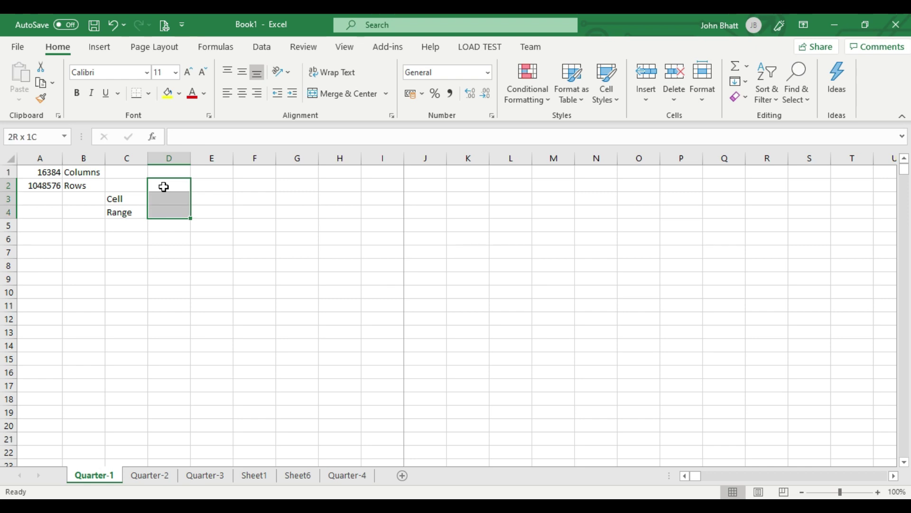
{"action": "key", "text": "shift+Down"}
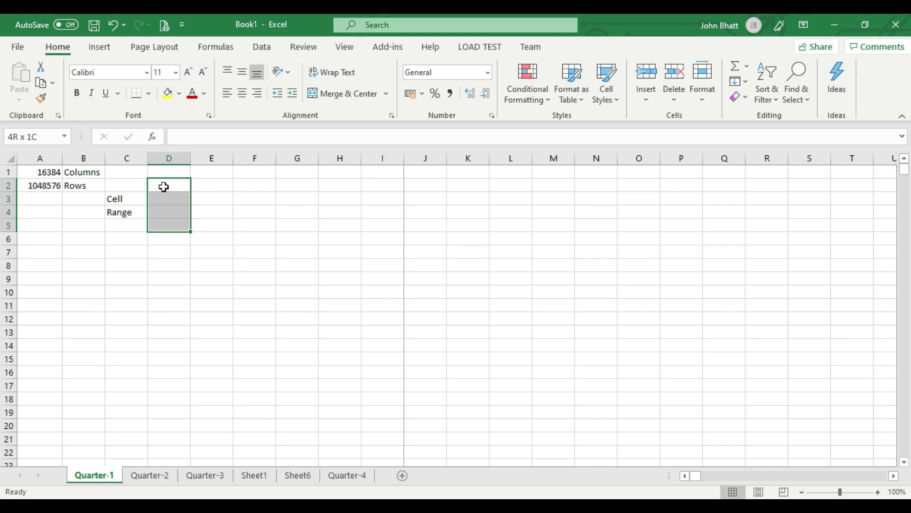
{"action": "key", "text": "shift+Down"}
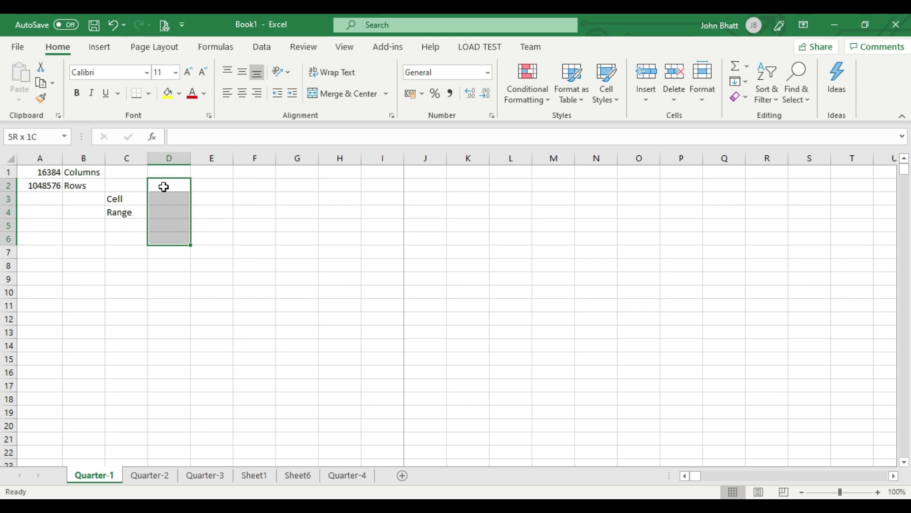
{"action": "key", "text": "shift+Down"}
{"action": "key", "text": "Up"}
{"action": "key", "text": "Down"}
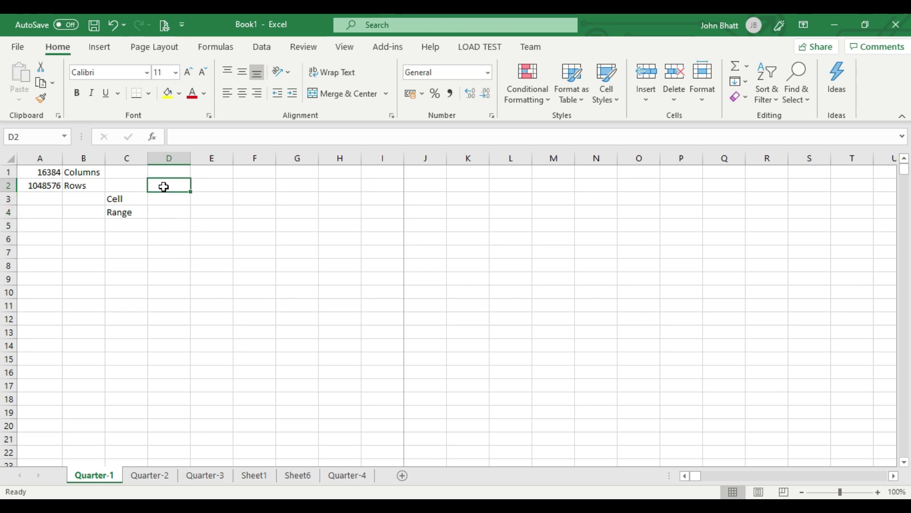
{"action": "key", "text": "Up"}
{"action": "key", "text": "Down"}
{"action": "key", "text": "shift+Down"}
{"action": "key", "text": "shift+Down"}
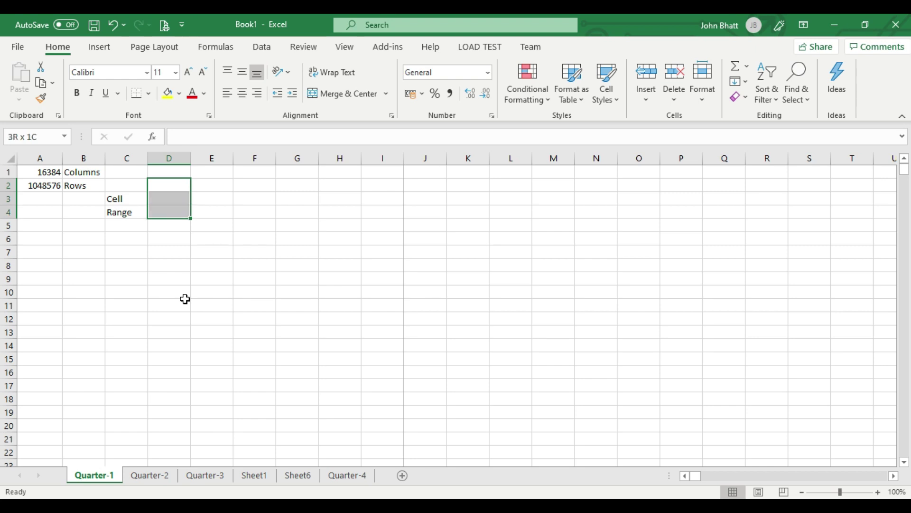
{"action": "key", "text": "shift+Down"}
{"action": "key", "text": "shift+Down"}
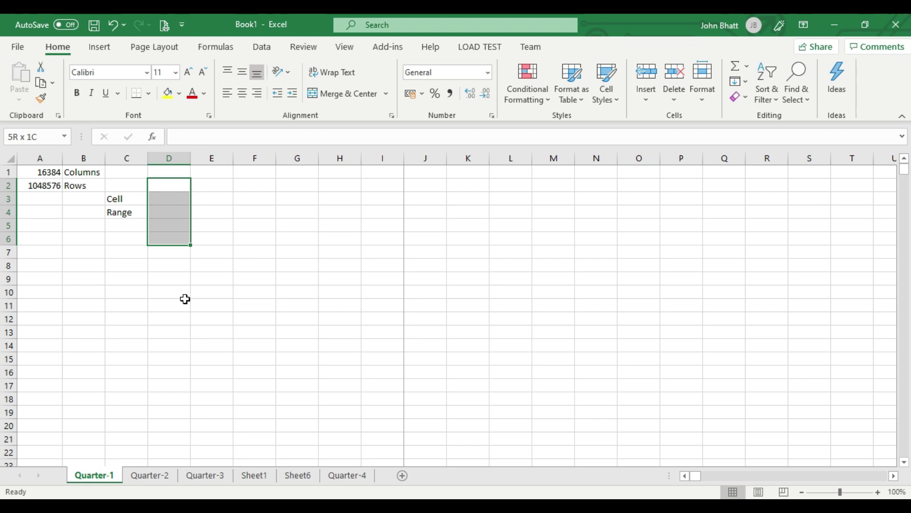
{"action": "key", "text": "shift+Right"}
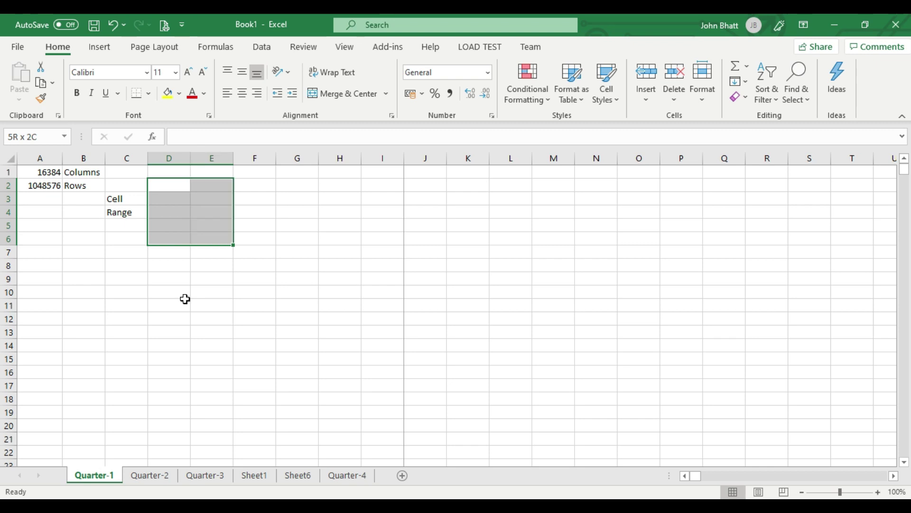
{"action": "key", "text": "shift+Right"}
{"action": "key", "text": "shift+Right"}
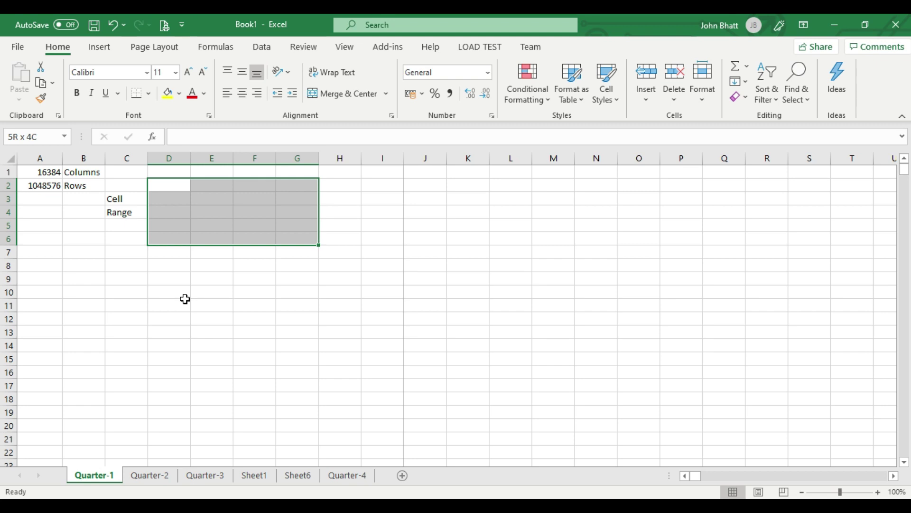
{"action": "key", "text": "shift+Up"}
{"action": "key", "text": "shift+Up"}
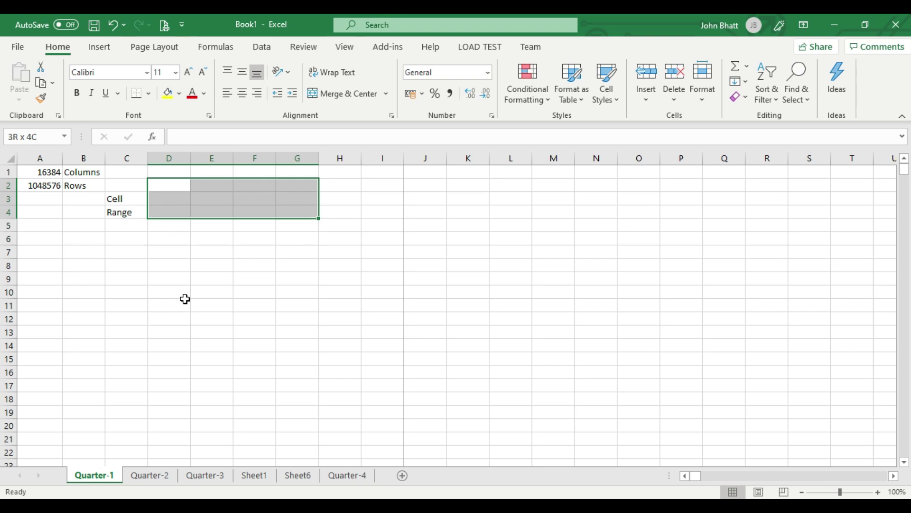
{"action": "key", "text": "shift+Left"}
{"action": "key", "text": "shift+Left"}
{"action": "key", "text": "shift+Left"}
{"action": "key", "text": "shift+Left"}
{"action": "key", "text": "shift+Left"}
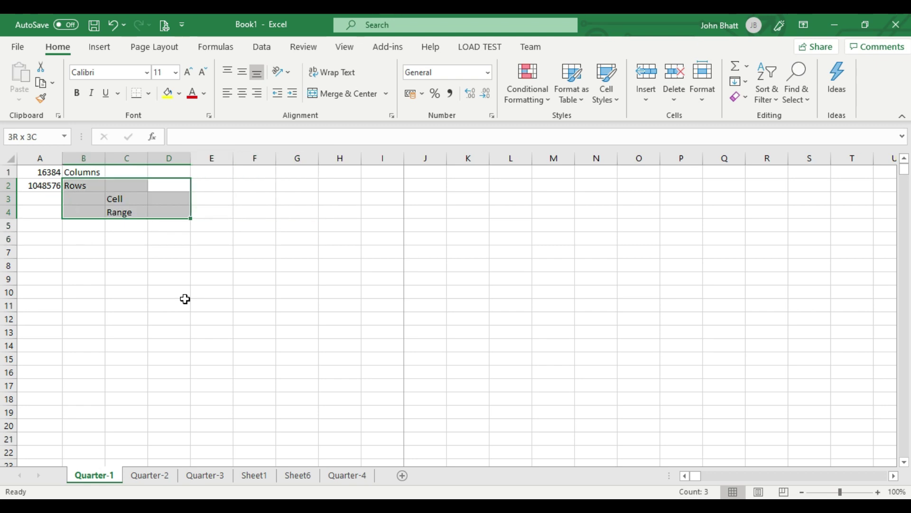
{"action": "key", "text": "shift+Left"}
{"action": "key", "text": "shift+Down"}
{"action": "key", "text": "shift+Down"}
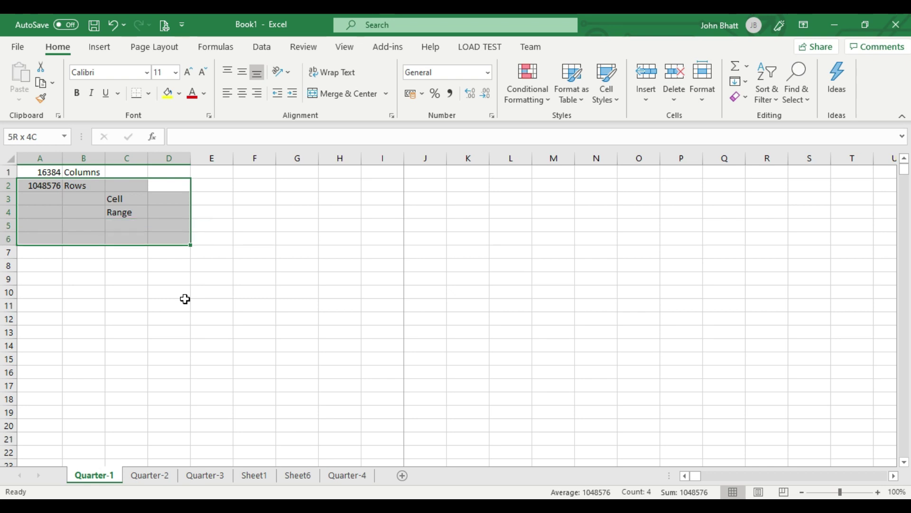
{"action": "key", "text": "shift+Down"}
{"action": "key", "text": "shift+Down"}
{"action": "key", "text": "shift+Down"}
{"action": "key", "text": "shift+Down"}
{"action": "key", "text": "shift+Up"}
{"action": "key", "text": "shift+Down"}
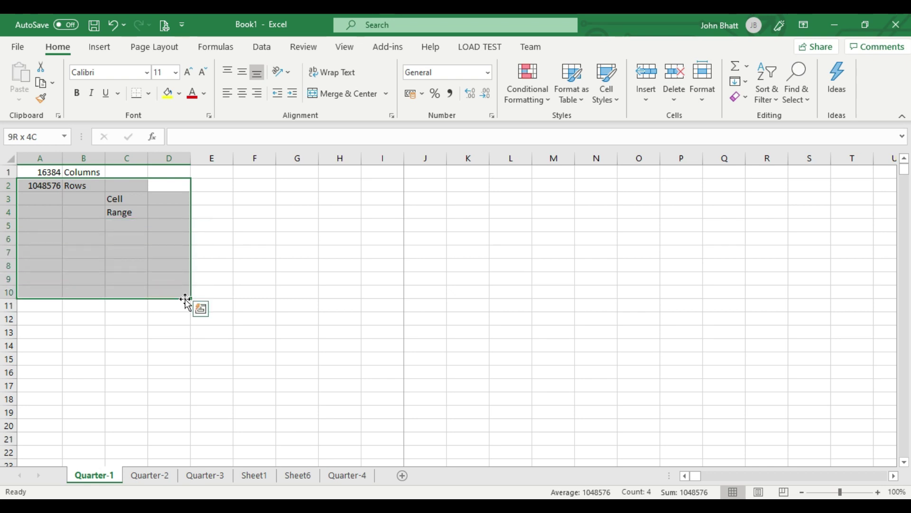
{"action": "left_click", "coordinate": [258, 231]}
{"action": "left_click", "coordinate": [156, 251]}
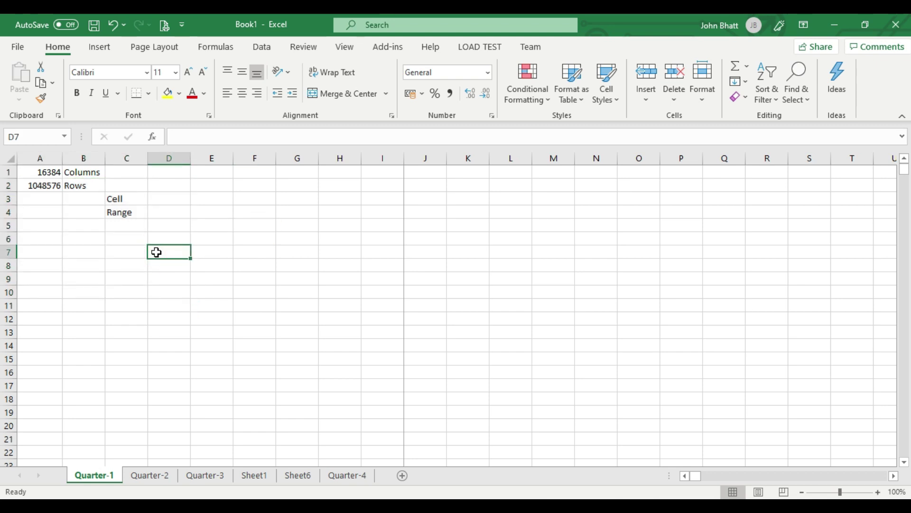
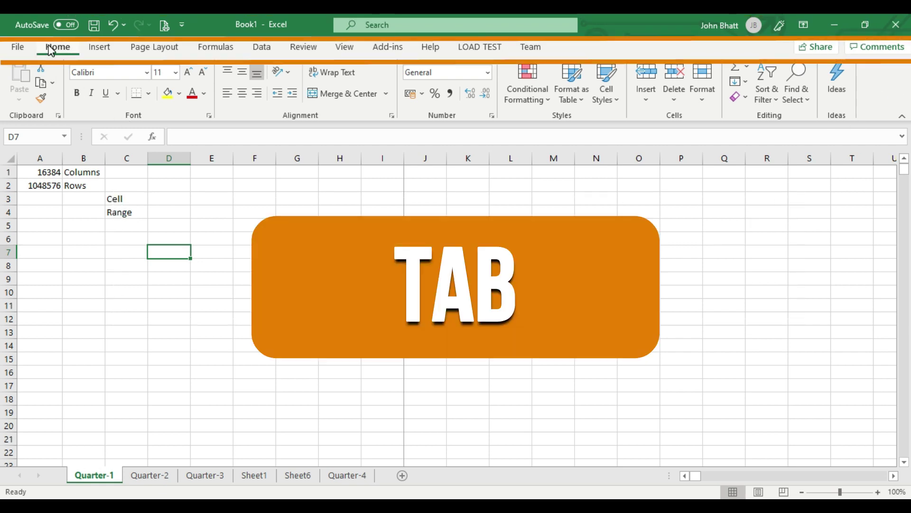
Browse the Insert, Page Layout, Formulas and Data ribbon tabs, then return to Home.
{"action": "left_click", "coordinate": [100, 47]}
{"action": "left_click", "coordinate": [167, 47]}
{"action": "left_click", "coordinate": [234, 47]}
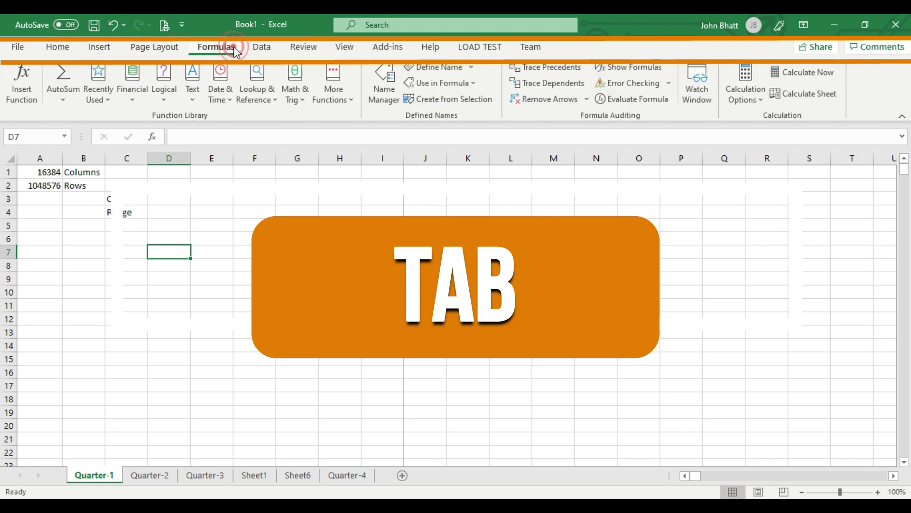
{"action": "left_click", "coordinate": [261, 47]}
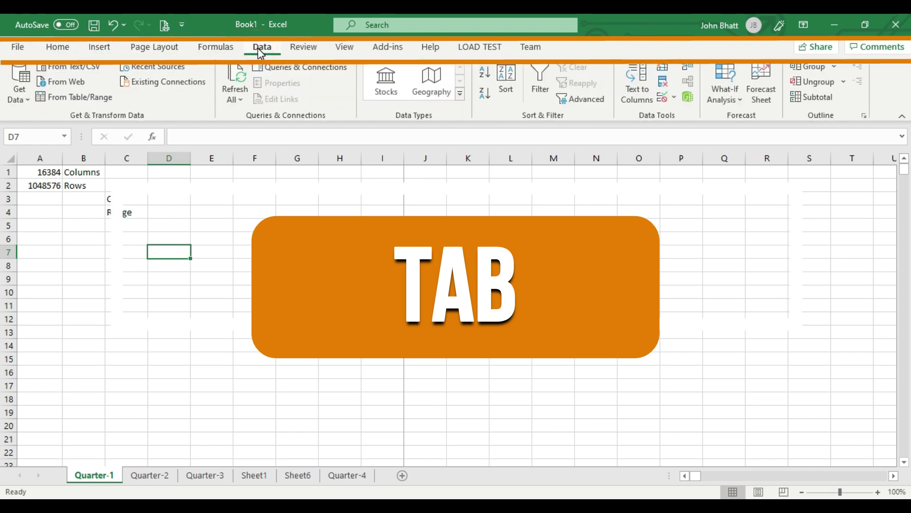
{"action": "left_click", "coordinate": [213, 47]}
{"action": "left_click", "coordinate": [153, 48]}
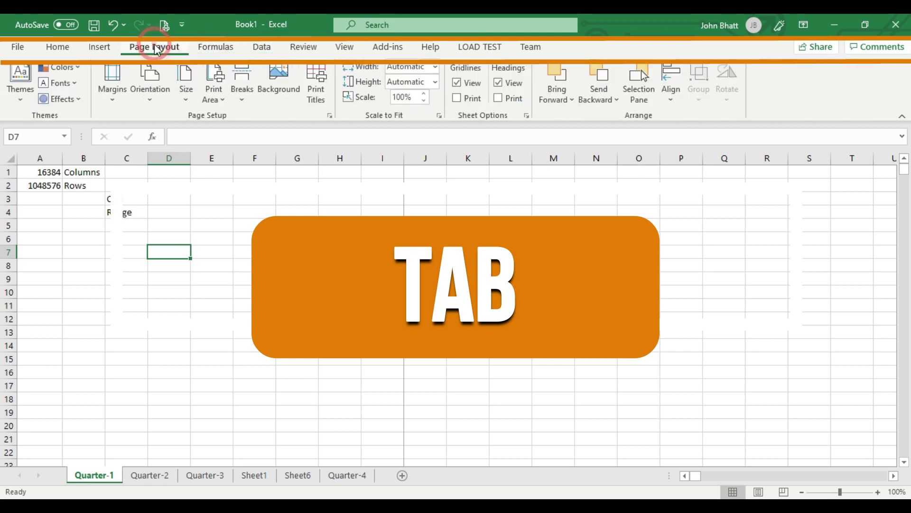
{"action": "left_click", "coordinate": [65, 49]}
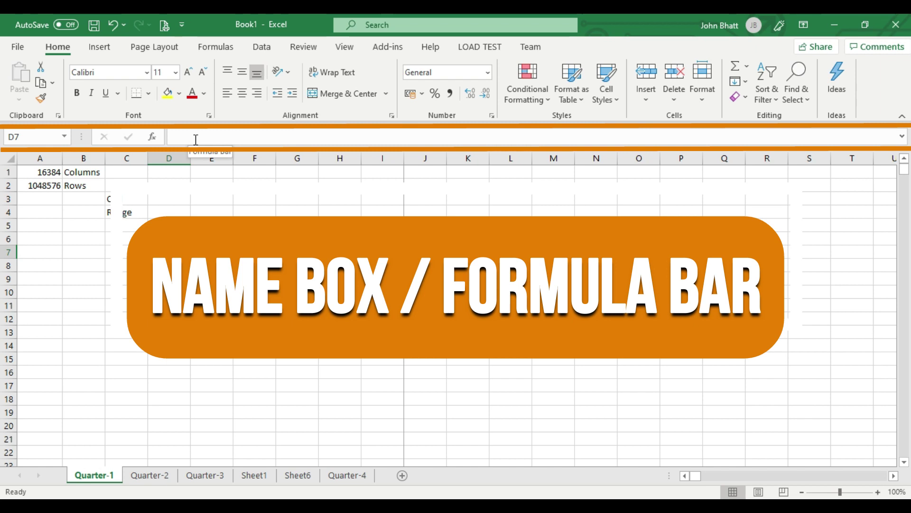
Edit a cell, then select cells D3 and E5 and columns A, B and E.
{"action": "left_click", "coordinate": [230, 138]}
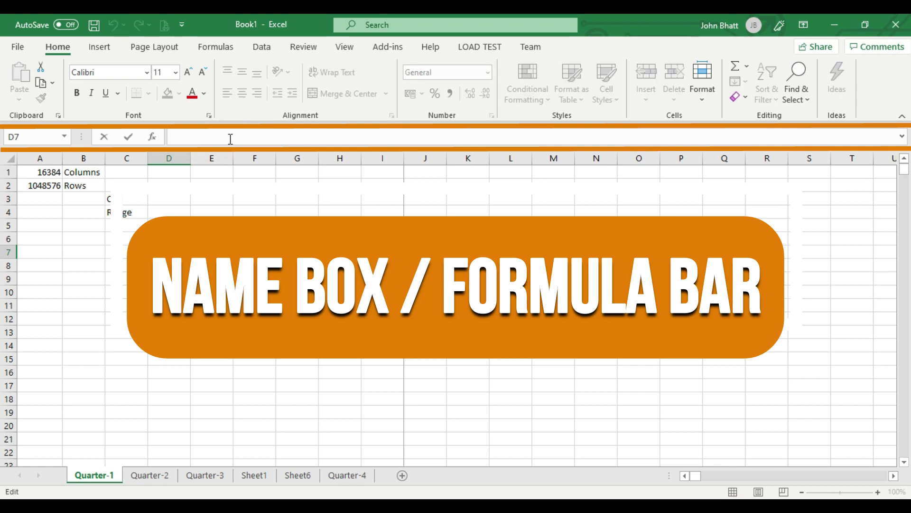
{"action": "left_click", "coordinate": [175, 200]}
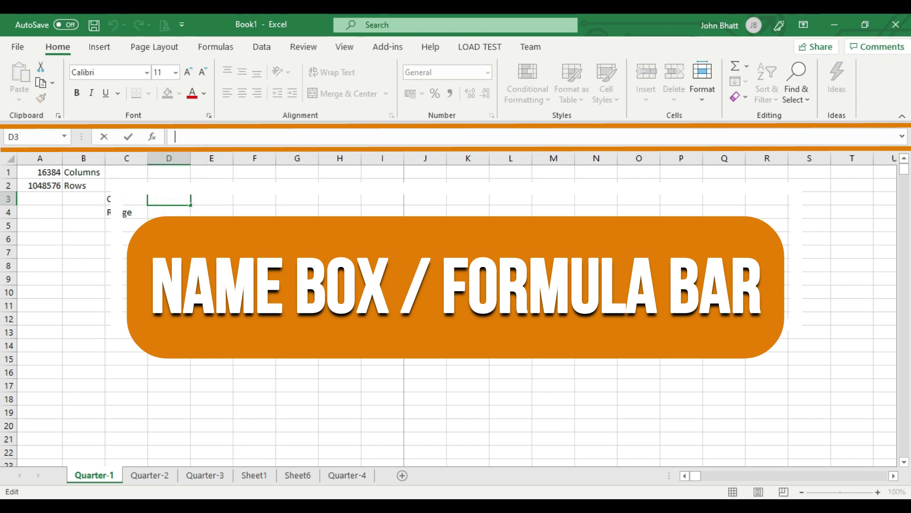
{"action": "left_click", "coordinate": [199, 223]}
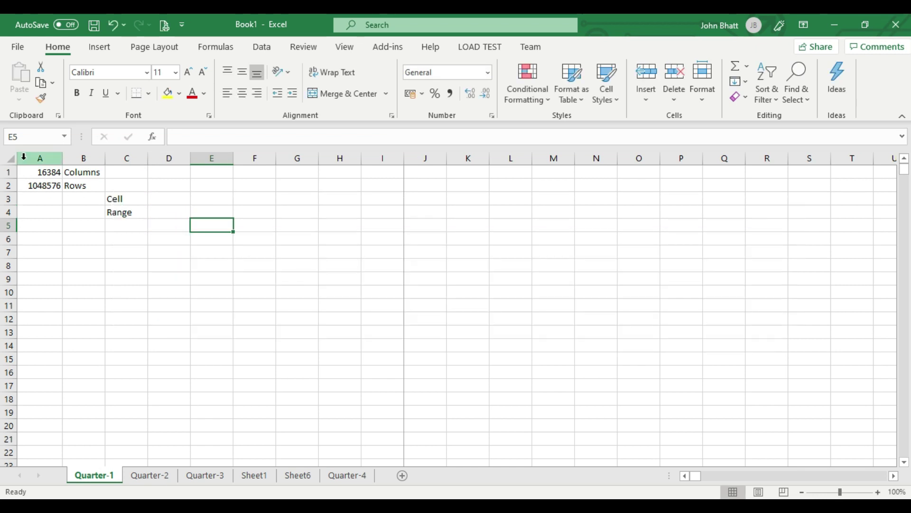
{"action": "left_click", "coordinate": [24, 158]}
{"action": "left_click", "coordinate": [76, 158]}
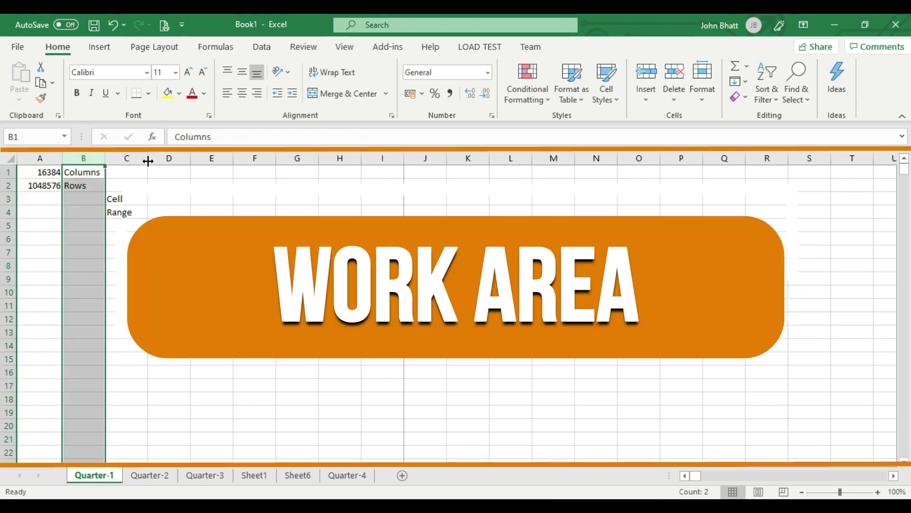
{"action": "left_click", "coordinate": [204, 158]}
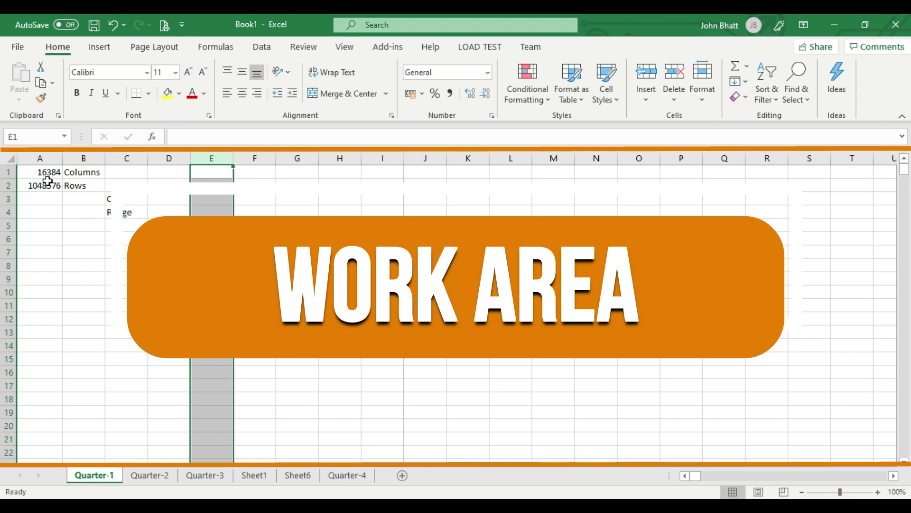
Select cells A1 (16384) and C1, rows 2 and 3, then cells A2 and A3.
{"action": "left_click", "coordinate": [33, 172]}
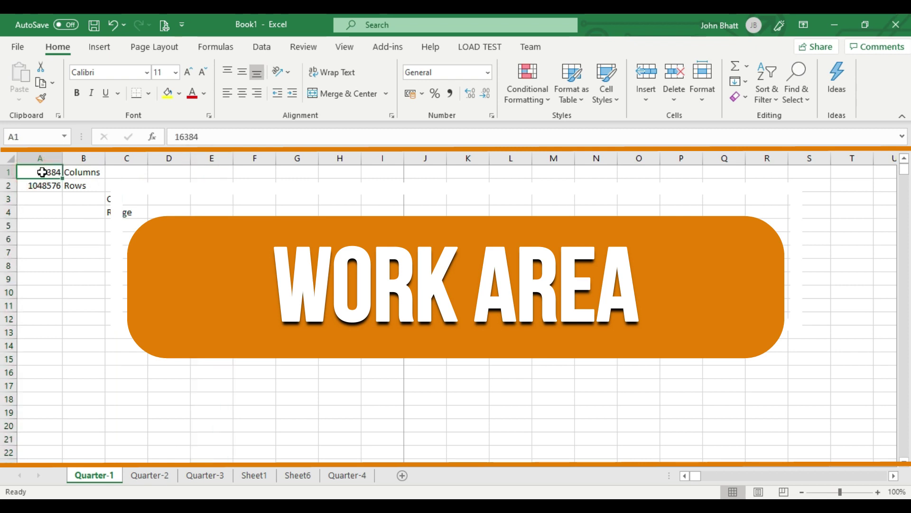
{"action": "left_click", "coordinate": [135, 176]}
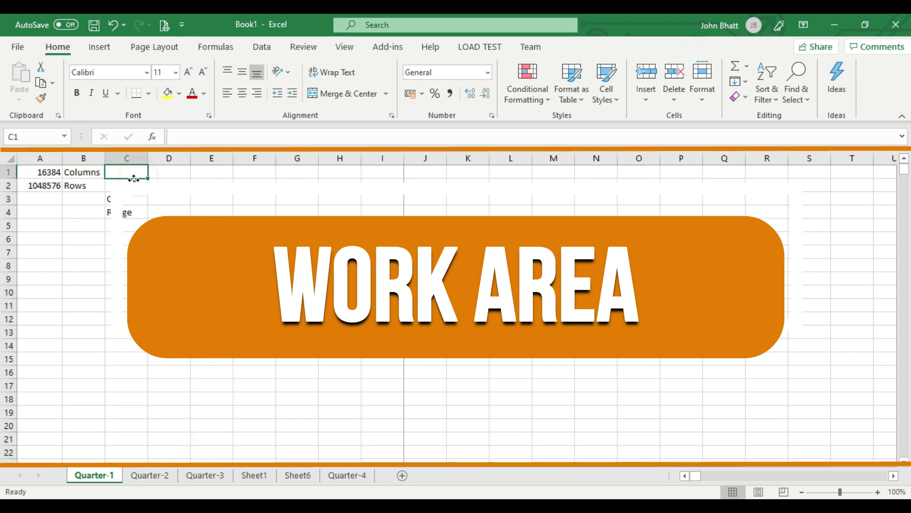
{"action": "left_click", "coordinate": [10, 185]}
{"action": "left_click", "coordinate": [10, 200]}
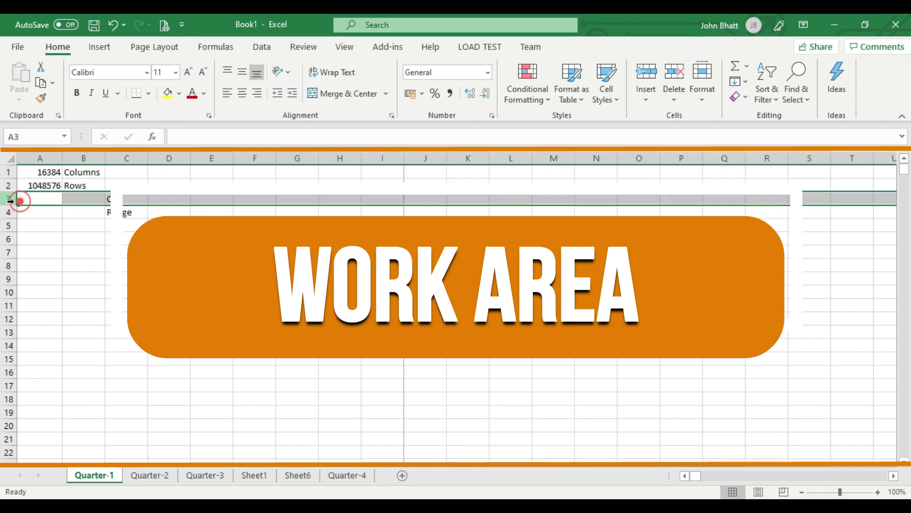
{"action": "left_click", "coordinate": [45, 199]}
{"action": "left_click", "coordinate": [50, 185]}
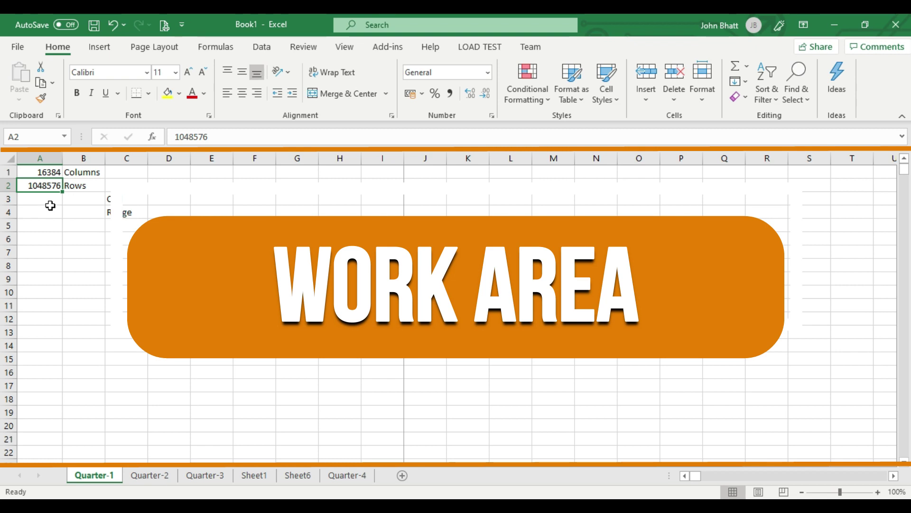
{"action": "left_click", "coordinate": [48, 199]}
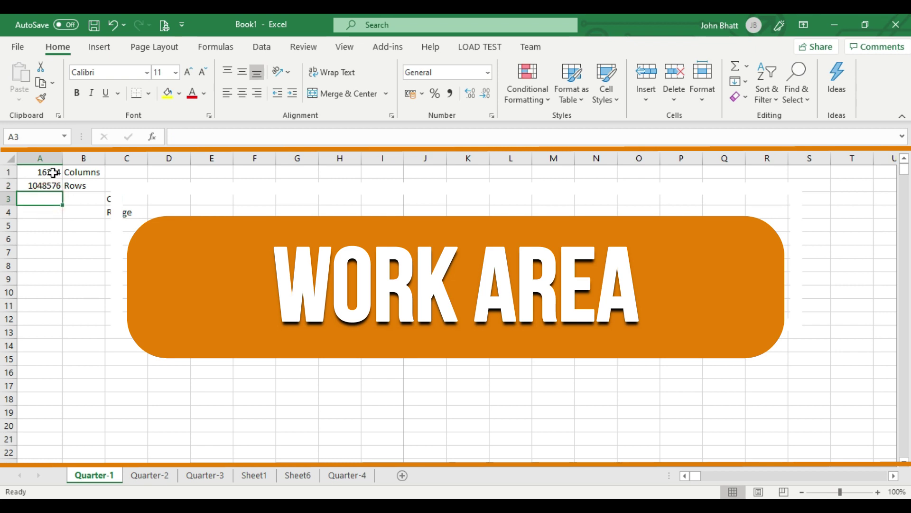
Drag-select the ranges A1:B2, A1:A2 and C2:C5 from different starting cells.
{"action": "left_click_drag", "start_coordinate": [53, 173], "coordinate": [90, 193]}
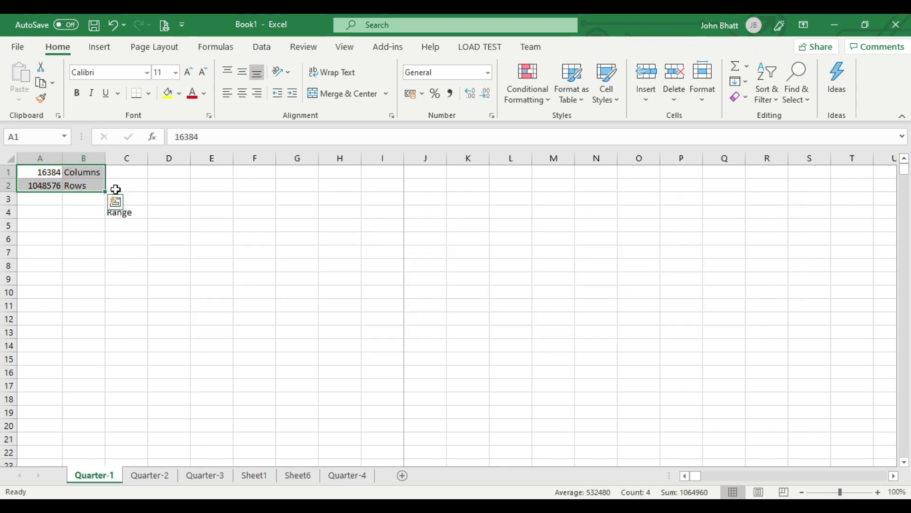
{"action": "left_click", "coordinate": [117, 185]}
{"action": "left_click", "coordinate": [42, 172]}
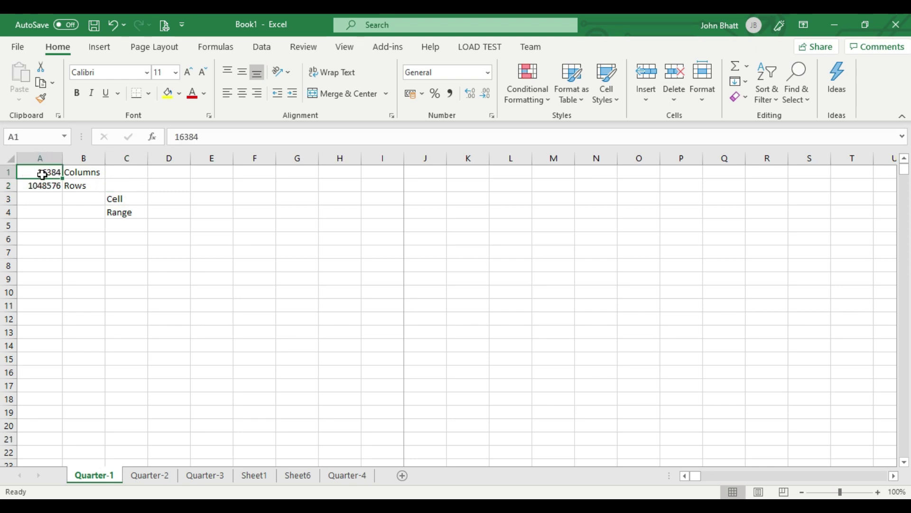
{"action": "left_click_drag", "start_coordinate": [42, 173], "coordinate": [44, 184]}
{"action": "left_click_drag", "start_coordinate": [97, 172], "coordinate": [33, 183]}
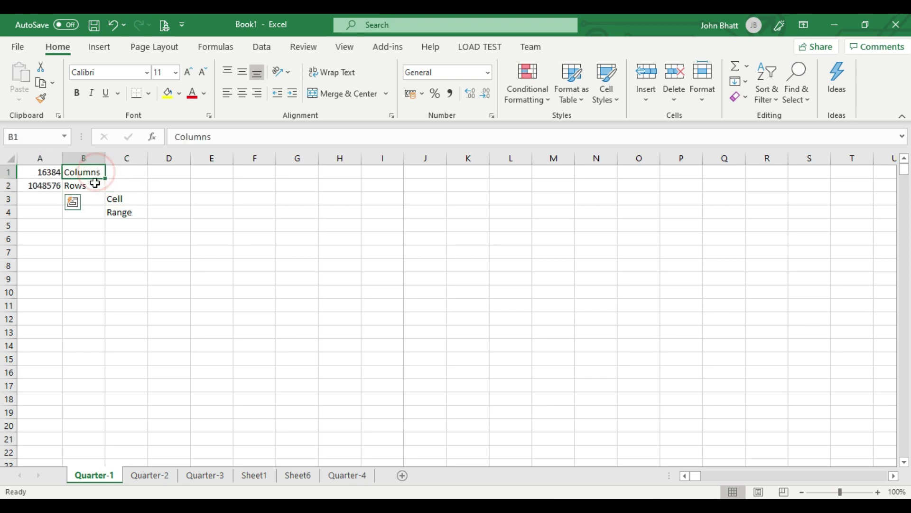
{"action": "left_click", "coordinate": [42, 172]}
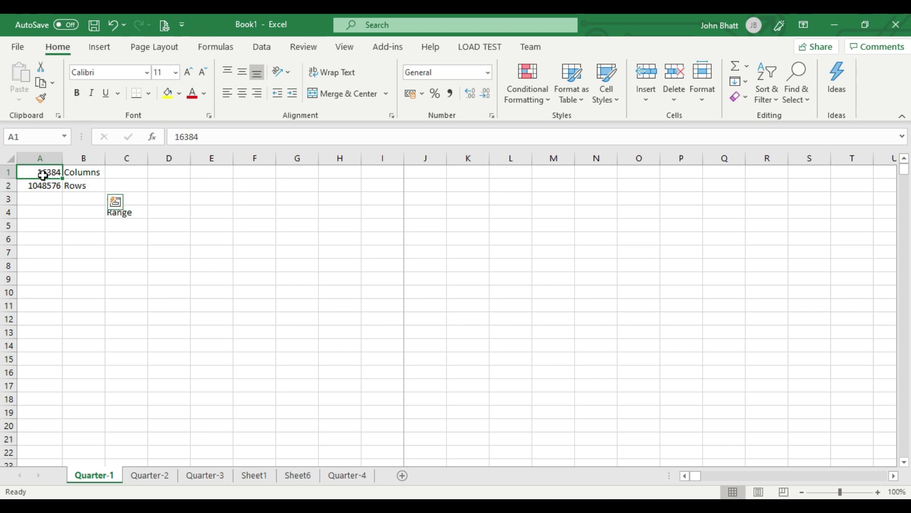
{"action": "left_click", "coordinate": [44, 189]}
{"action": "left_click_drag", "start_coordinate": [44, 189], "coordinate": [73, 172]}
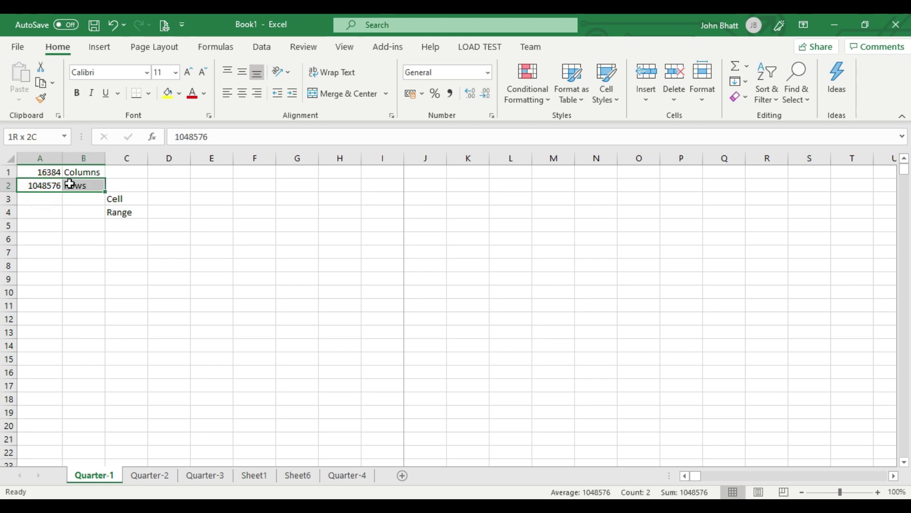
{"action": "left_click", "coordinate": [47, 204]}
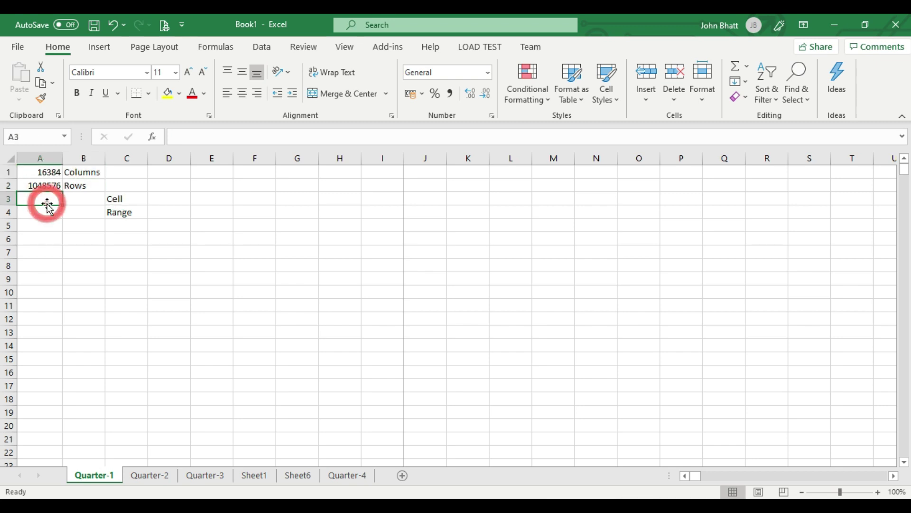
{"action": "left_click", "coordinate": [114, 191]}
{"action": "left_click_drag", "start_coordinate": [114, 191], "coordinate": [114, 228]}
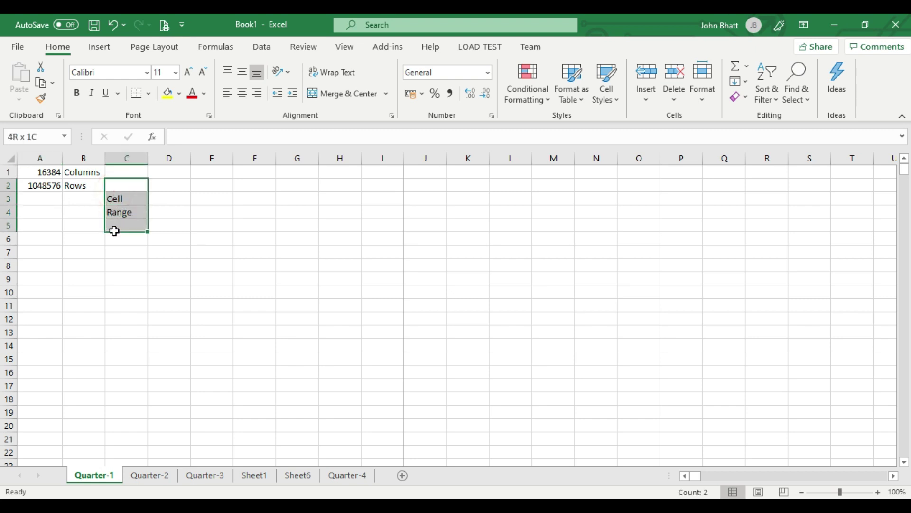
Select cells A1, B7, C3 and E3, a column E range to row 8, and C4.
{"action": "left_click", "coordinate": [45, 170]}
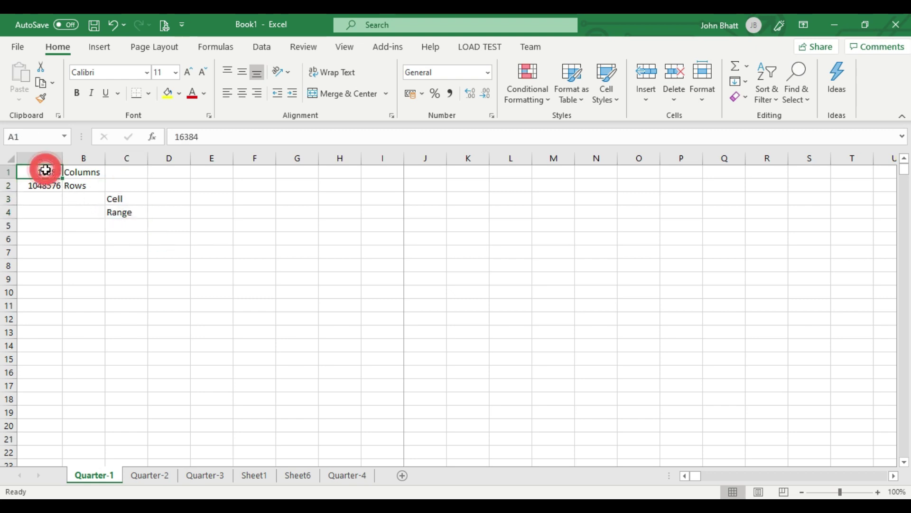
{"action": "left_click", "coordinate": [102, 251]}
{"action": "left_click", "coordinate": [117, 200]}
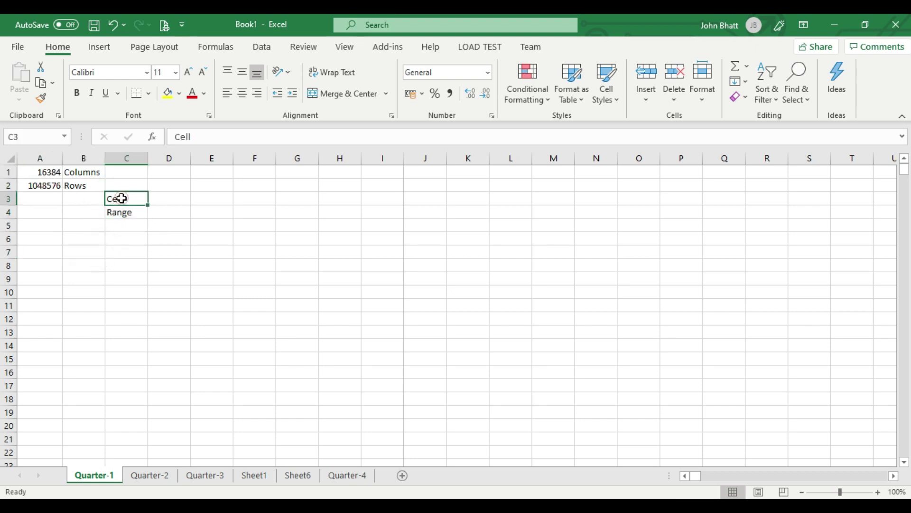
{"action": "left_click", "coordinate": [215, 195]}
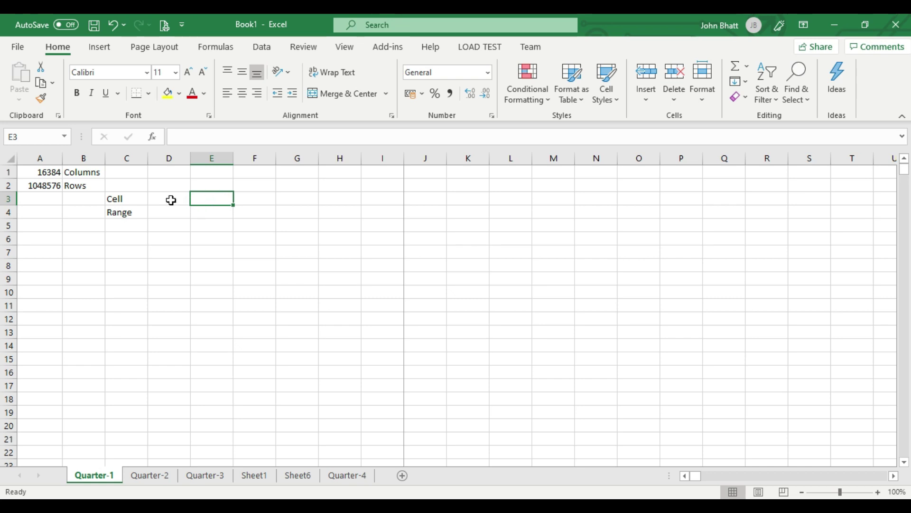
{"action": "left_click", "coordinate": [204, 247]}
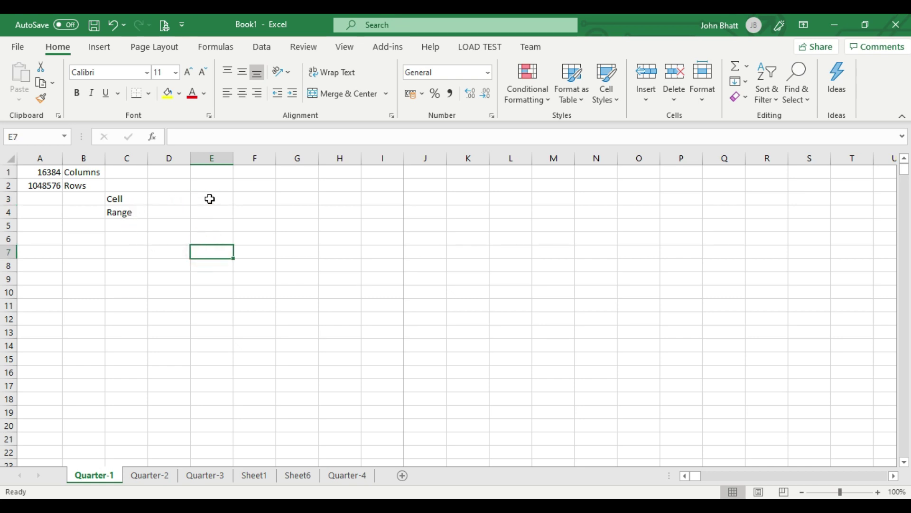
{"action": "left_click_drag", "start_coordinate": [208, 199], "coordinate": [205, 244]}
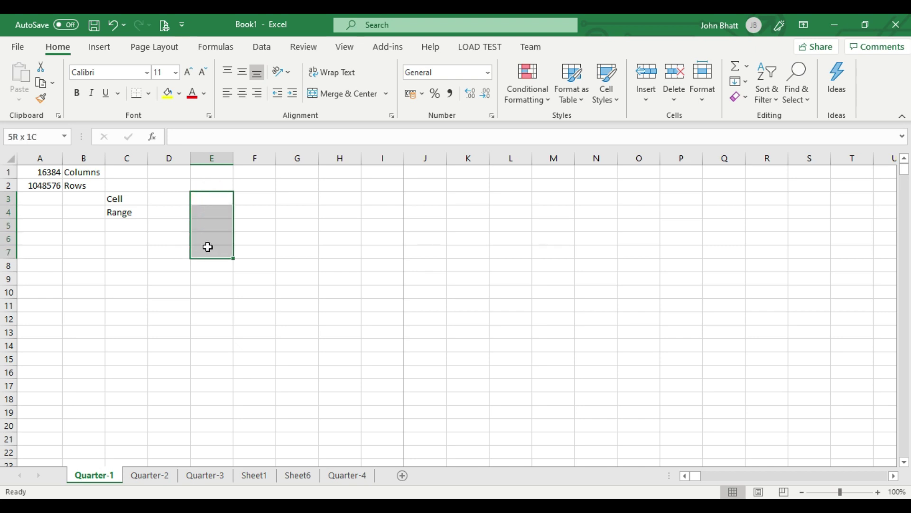
{"action": "left_click_drag", "start_coordinate": [205, 243], "coordinate": [210, 259]}
{"action": "left_click", "coordinate": [115, 215]}
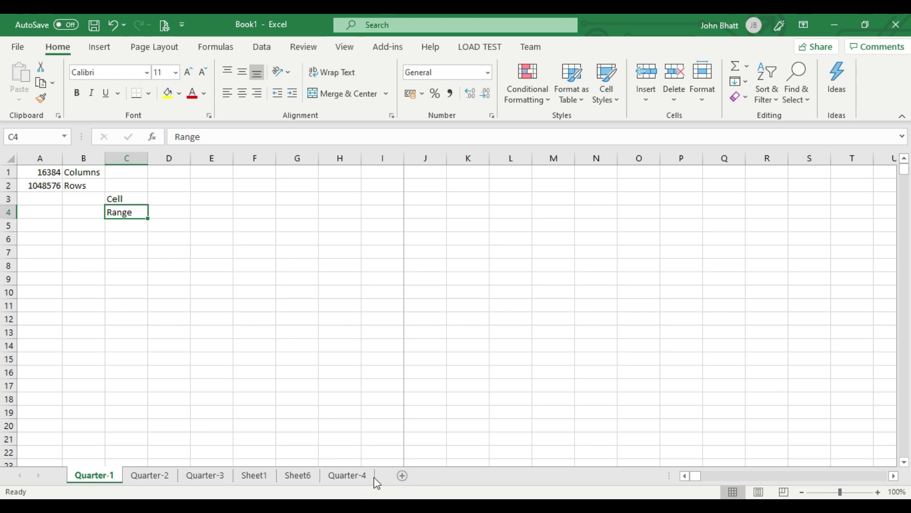
View Quarter-2 and Quarter-3, then move the Quarter-4 sheet just before Sheet1.
{"action": "left_click", "coordinate": [149, 476]}
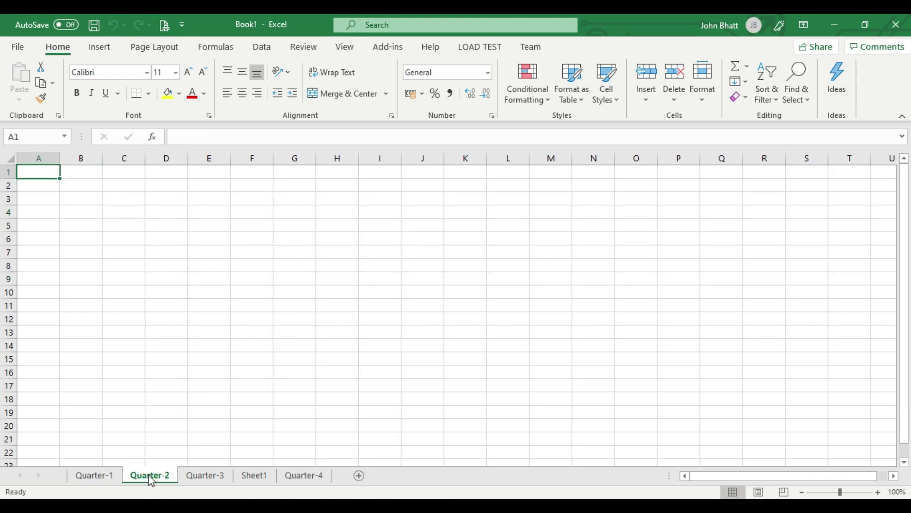
{"action": "left_click", "coordinate": [190, 475]}
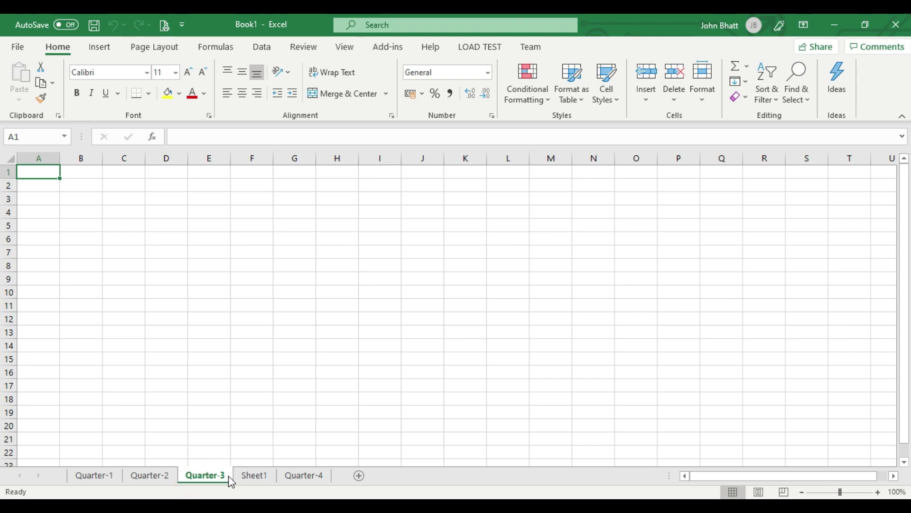
{"action": "left_click_drag", "start_coordinate": [315, 486], "coordinate": [252, 483]}
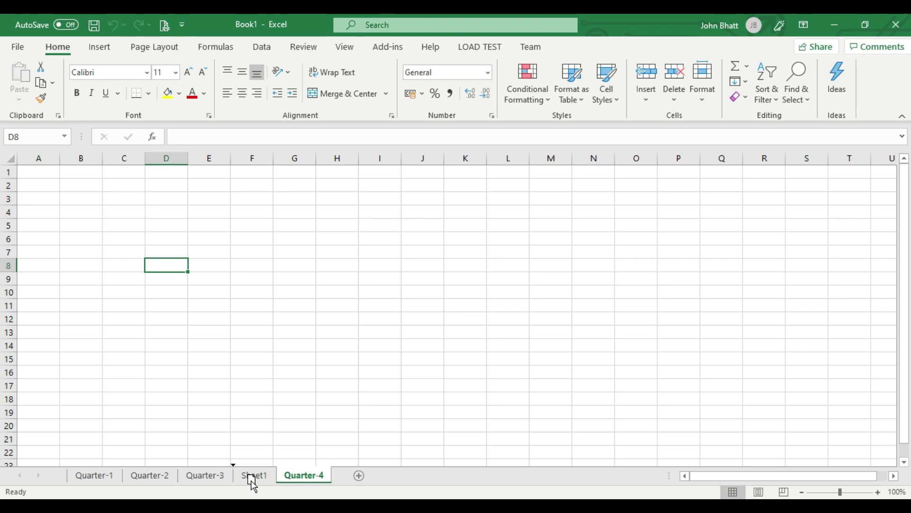
{"action": "left_click_drag", "start_coordinate": [251, 481], "coordinate": [251, 480]}
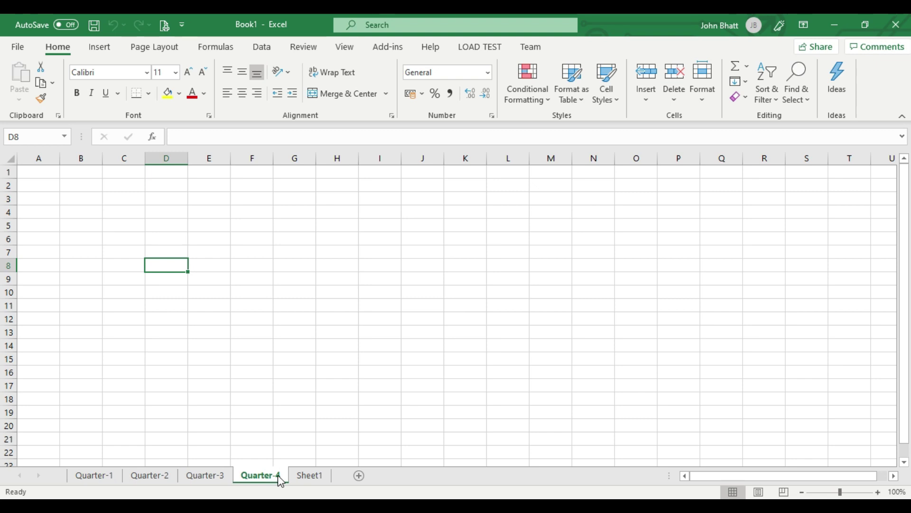
Switch to the blank Sheet1 and adjust the sheet tab bar.
{"action": "left_click_drag", "start_coordinate": [313, 480], "coordinate": [124, 483]}
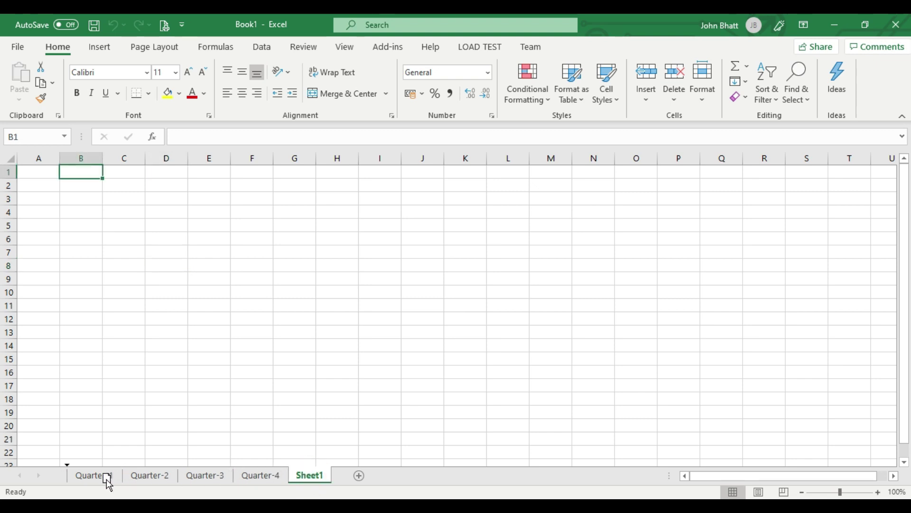
{"action": "mouse_move", "coordinate": [106, 479]}
{"action": "left_mouse_down"}
{"action": "mouse_move", "coordinate": [76, 480]}
{"action": "mouse_move", "coordinate": [278, 478]}
{"action": "mouse_move", "coordinate": [338, 487]}
{"action": "left_mouse_up"}
{"action": "mouse_move", "coordinate": [703, 477]}
{"action": "left_mouse_down"}
{"action": "mouse_move", "coordinate": [748, 474]}
{"action": "mouse_move", "coordinate": [685, 477]}
{"action": "left_mouse_up"}
{"action": "left_click", "coordinate": [906, 332]}
{"action": "left_click", "coordinate": [400, 487]}
On Quarter-1, select A1:A2, cells D3, B1 and B2, then a wider range from A1.
{"action": "left_click", "coordinate": [94, 475]}
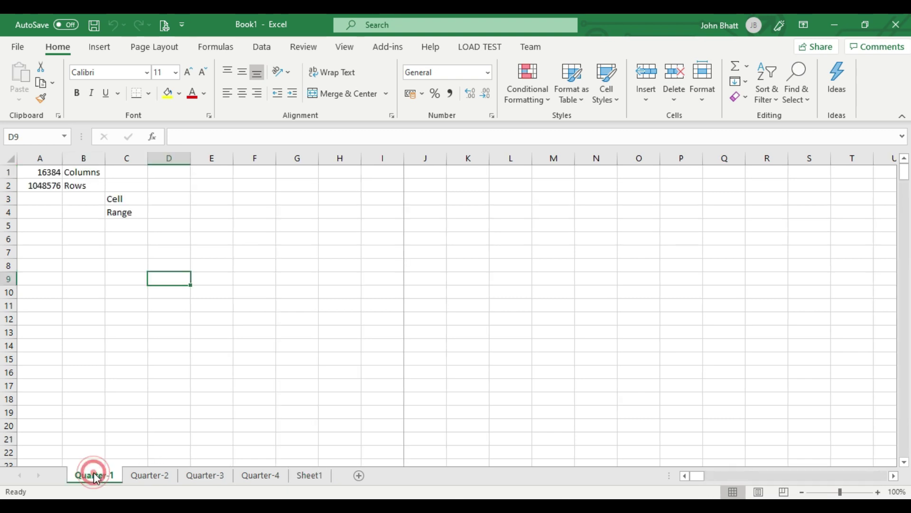
{"action": "left_click", "coordinate": [50, 177]}
{"action": "left_click_drag", "start_coordinate": [50, 177], "coordinate": [48, 187]}
{"action": "left_click", "coordinate": [175, 196]}
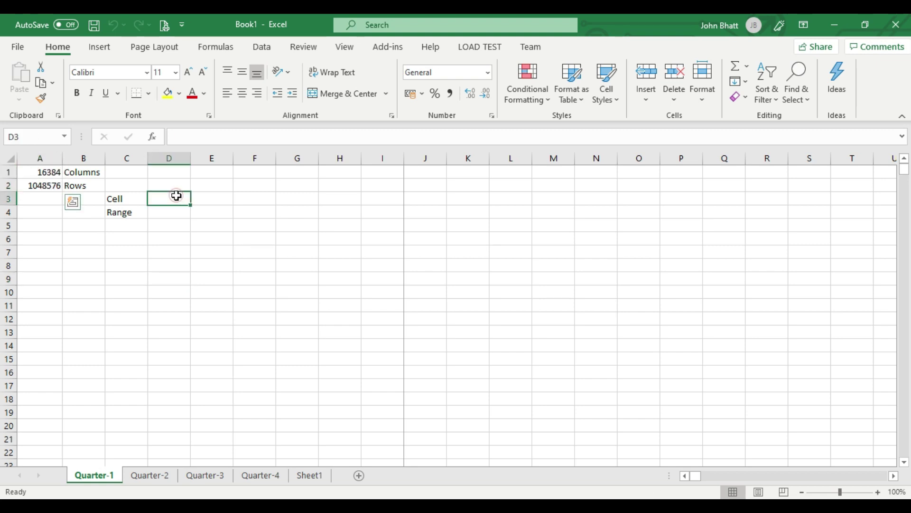
{"action": "left_click", "coordinate": [81, 173]}
{"action": "left_click", "coordinate": [71, 183]}
{"action": "left_click_drag", "start_coordinate": [52, 171], "coordinate": [215, 291]}
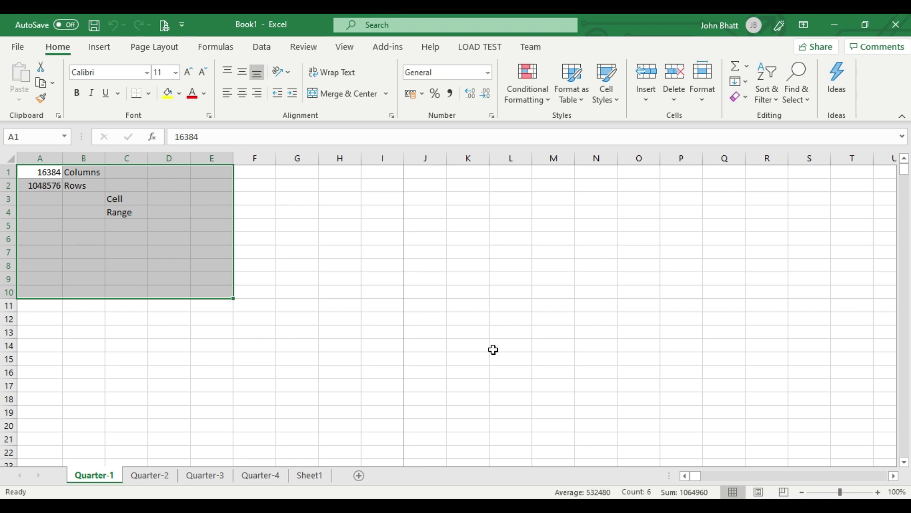
{"action": "left_click", "coordinate": [290, 230]}
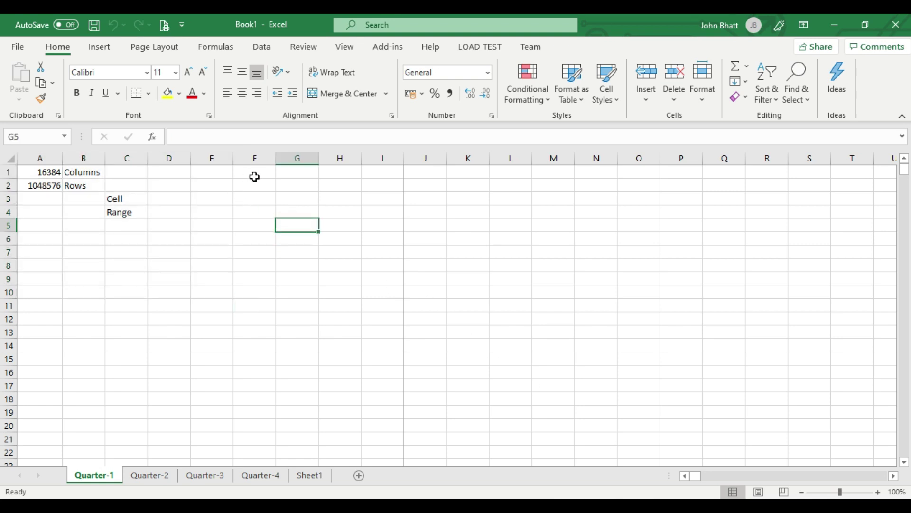
{"action": "left_click_drag", "start_coordinate": [251, 173], "coordinate": [242, 337]}
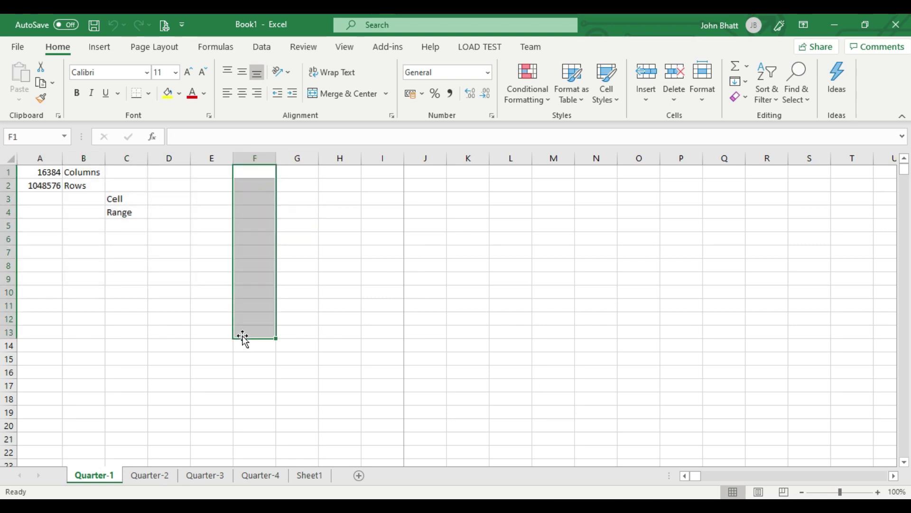
{"action": "left_click_drag", "start_coordinate": [291, 185], "coordinate": [299, 321]}
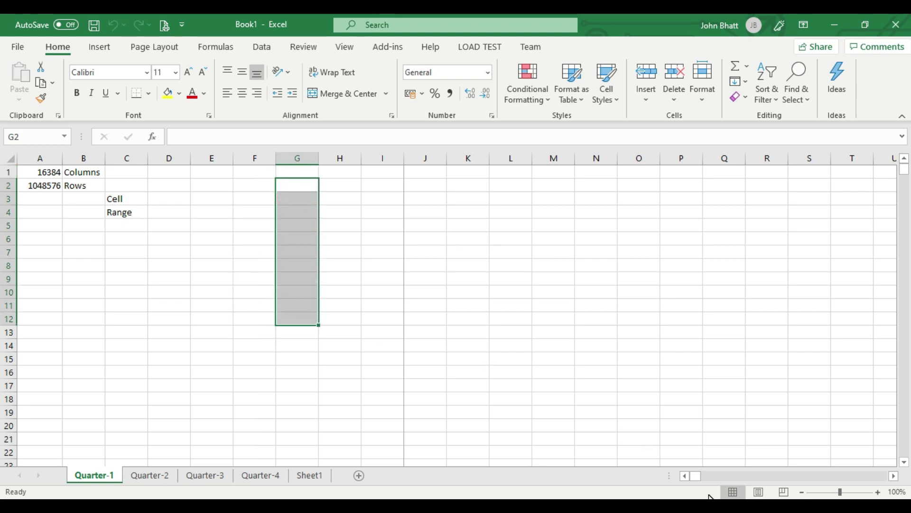
{"action": "left_click", "coordinate": [402, 291]}
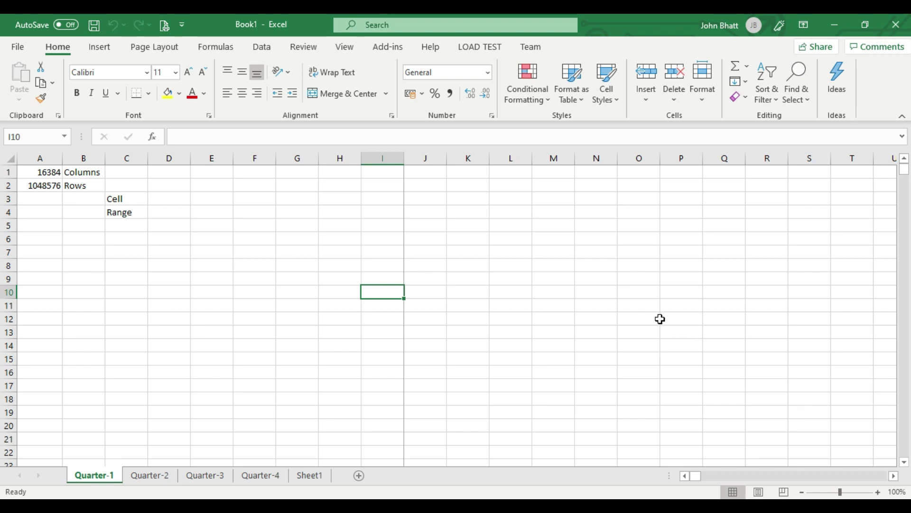
Move from G3 to A1 with arrow keys and Shift-extend to A1:C5, then shrink to A1:C4.
{"action": "left_click", "coordinate": [296, 203]}
{"action": "key", "text": "Up"}
{"action": "key", "text": "Up"}
{"action": "key", "text": "ctrl+Left"}
{"action": "key", "text": "ctrl+Left"}
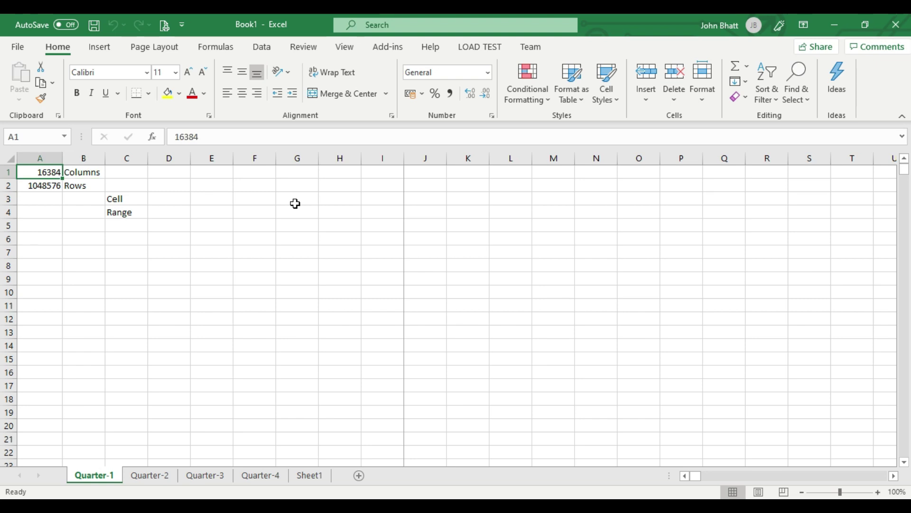
{"action": "key", "text": "shift+Down"}
{"action": "key", "text": "shift+Right"}
{"action": "key", "text": "shift+Down"}
{"action": "key", "text": "shift+Down"}
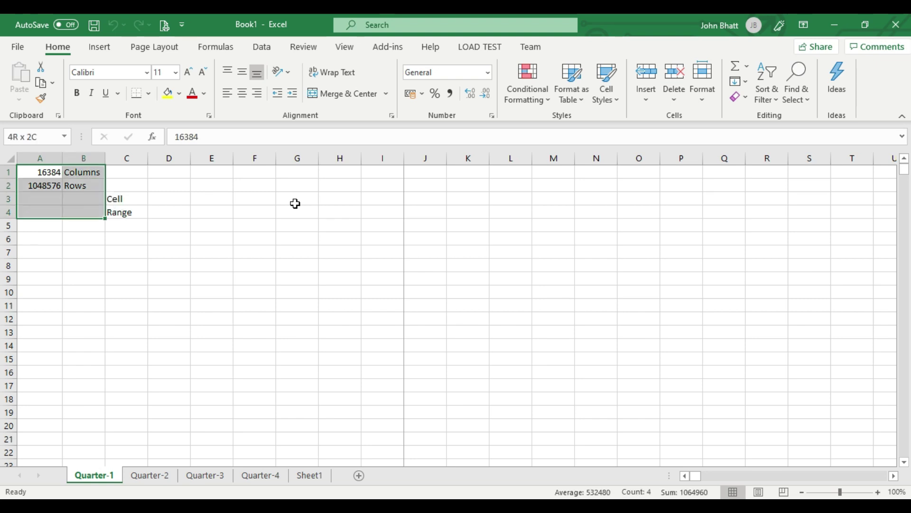
{"action": "key", "text": "shift+Down"}
{"action": "key", "text": "shift+Right"}
{"action": "key", "text": "shift+Up"}
Repeatedly jump back to A1 with Ctrl+Home and Shift-extend, finishing on A1:C5.
{"action": "key", "text": "ctrl+Home"}
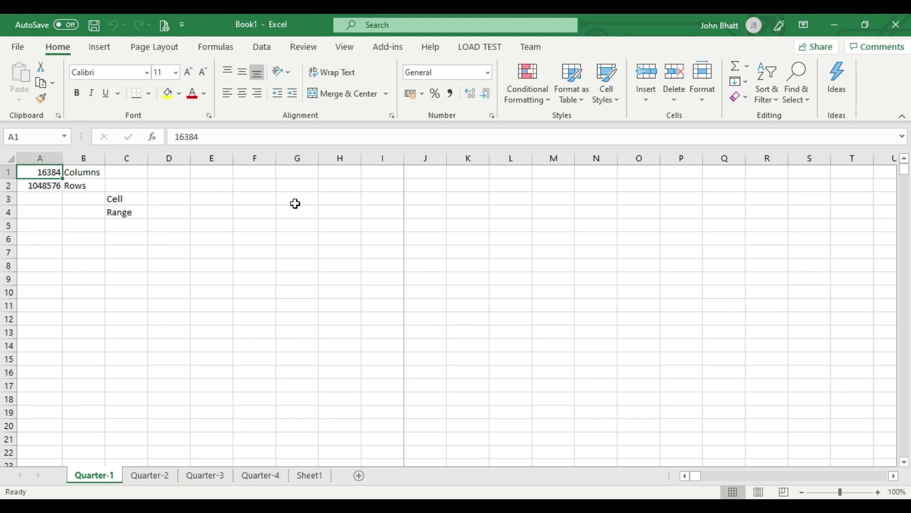
{"action": "key", "text": "shift+Down"}
{"action": "key", "text": "shift+Down"}
{"action": "key", "text": "shift+Down"}
{"action": "key", "text": "shift+Down"}
{"action": "key", "text": "shift+Right"}
{"action": "key", "text": "shift+Right"}
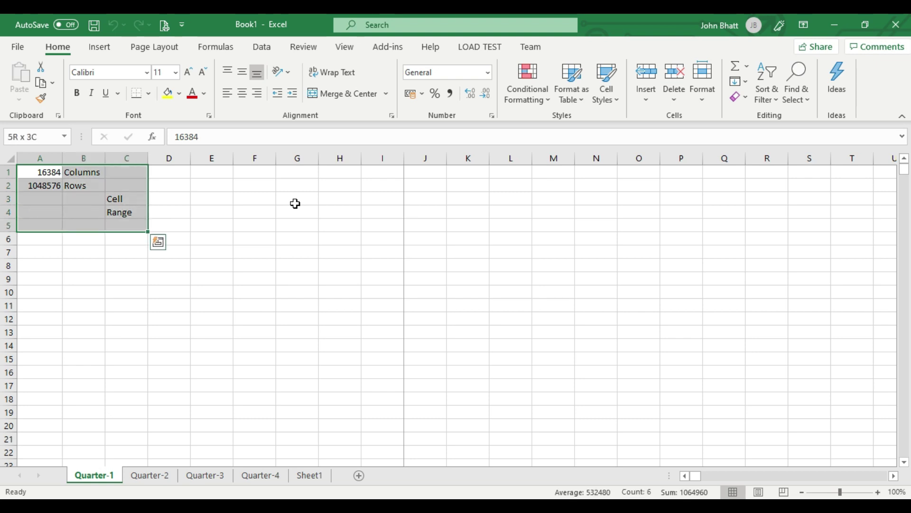
{"action": "key", "text": "ctrl+Home"}
{"action": "key", "text": "shift+Down"}
{"action": "key", "text": "shift+Down"}
{"action": "key", "text": "shift+Down"}
{"action": "key", "text": "shift+Down"}
{"action": "key", "text": "shift+Right"}
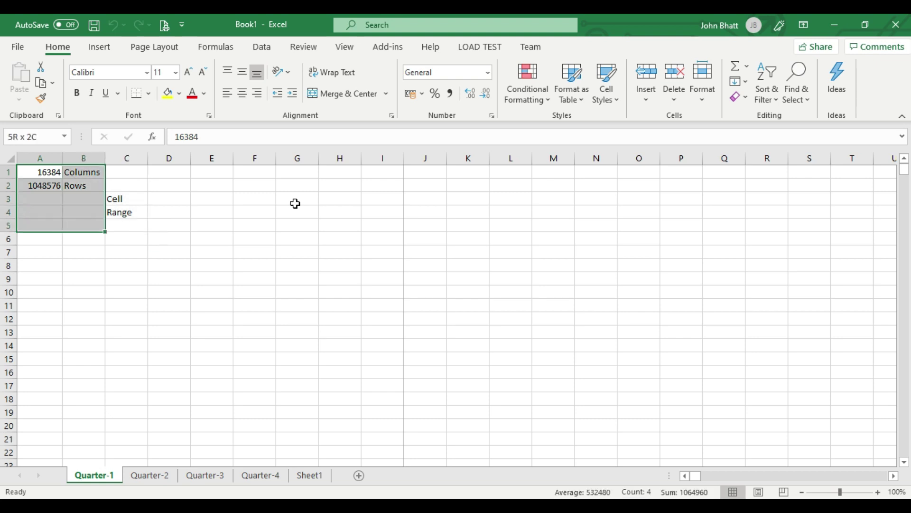
{"action": "key", "text": "shift+Right"}
{"action": "key", "text": "shift+Right"}
{"action": "key", "text": "ctrl+Home"}
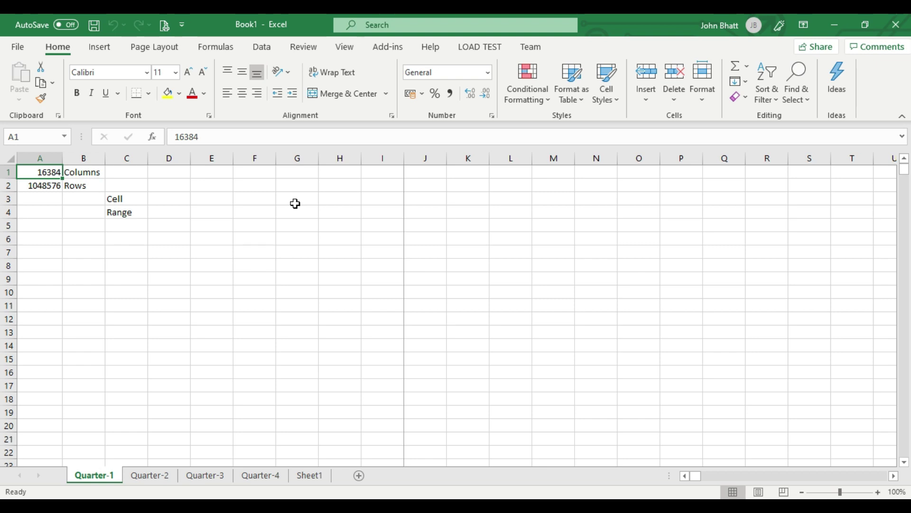
{"action": "key", "text": "shift+Down"}
{"action": "key", "text": "shift+Down"}
{"action": "key", "text": "shift+Down"}
{"action": "key", "text": "shift+Down"}
{"action": "key", "text": "shift+Right"}
{"action": "key", "text": "shift+Right"}
{"action": "key", "text": "shift+Right"}
{"action": "key", "text": "shift+Left"}
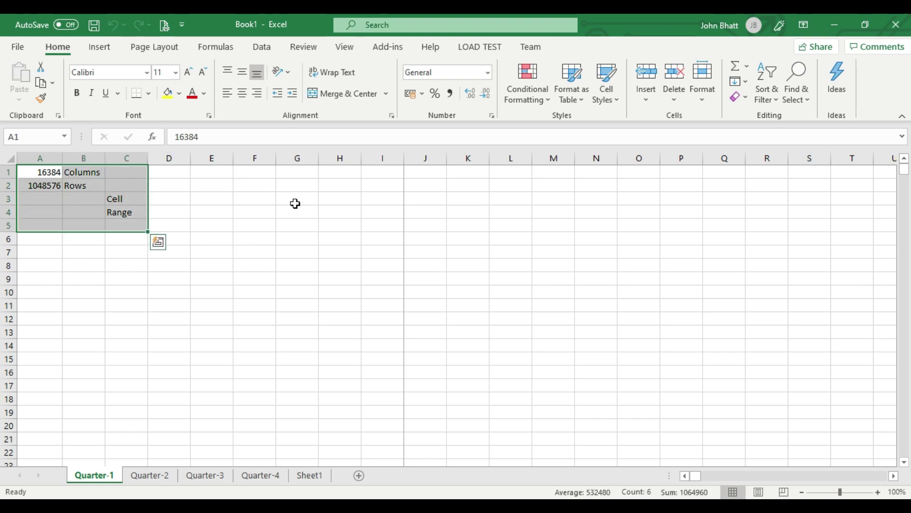